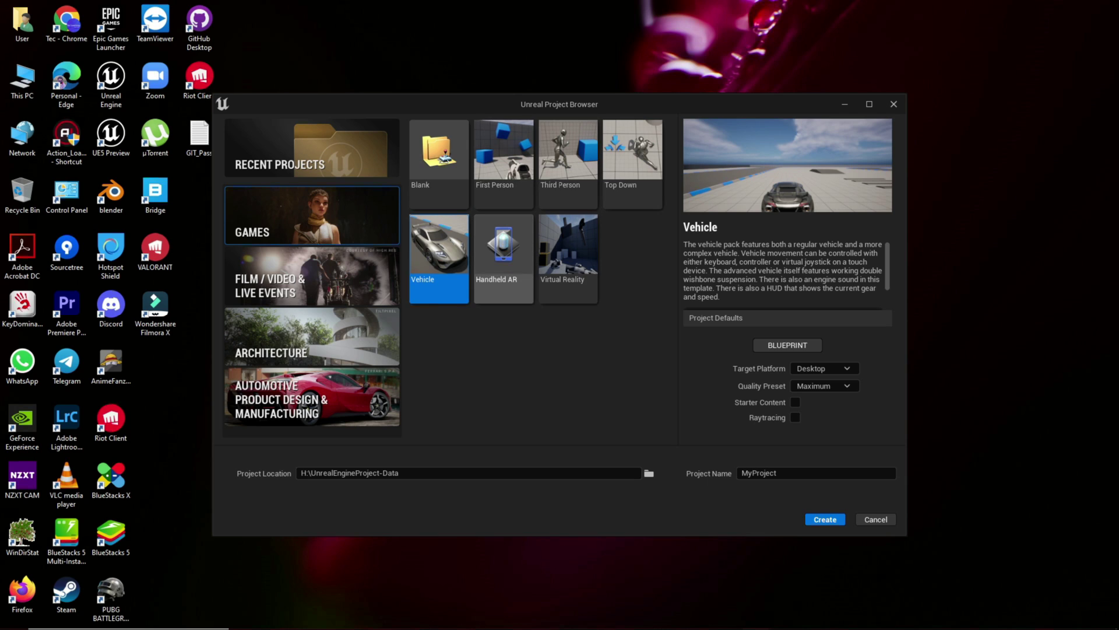
Preview the First Person, Third Person, Top Down, Virtual Reality and Handheld AR templates, and return to the Vehicle template.
click(504, 169)
click(568, 170)
click(632, 169)
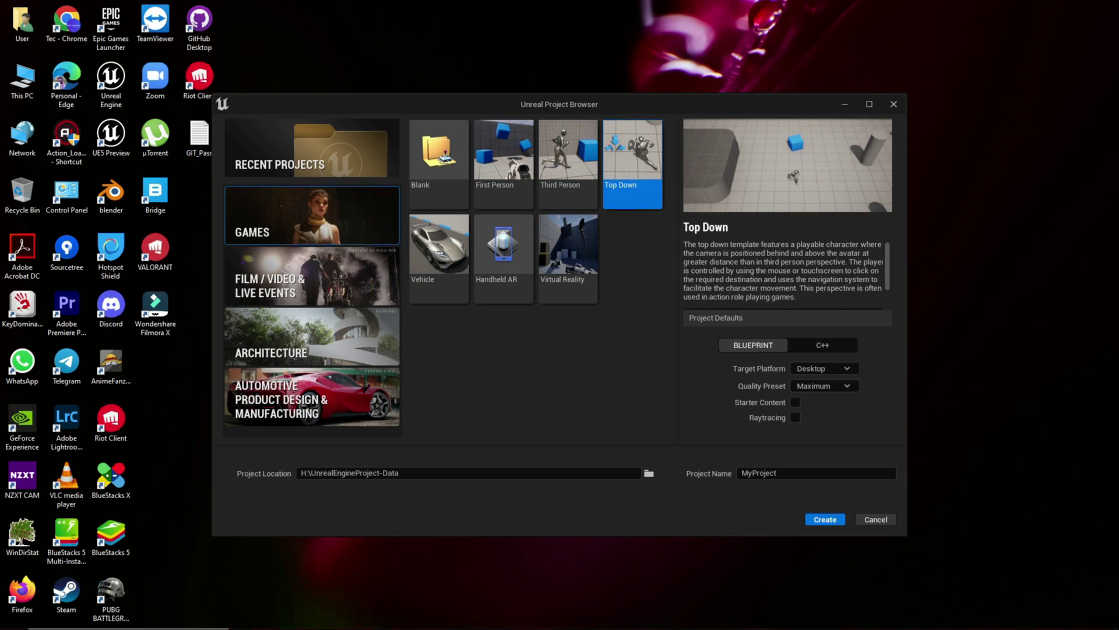
click(568, 259)
click(504, 259)
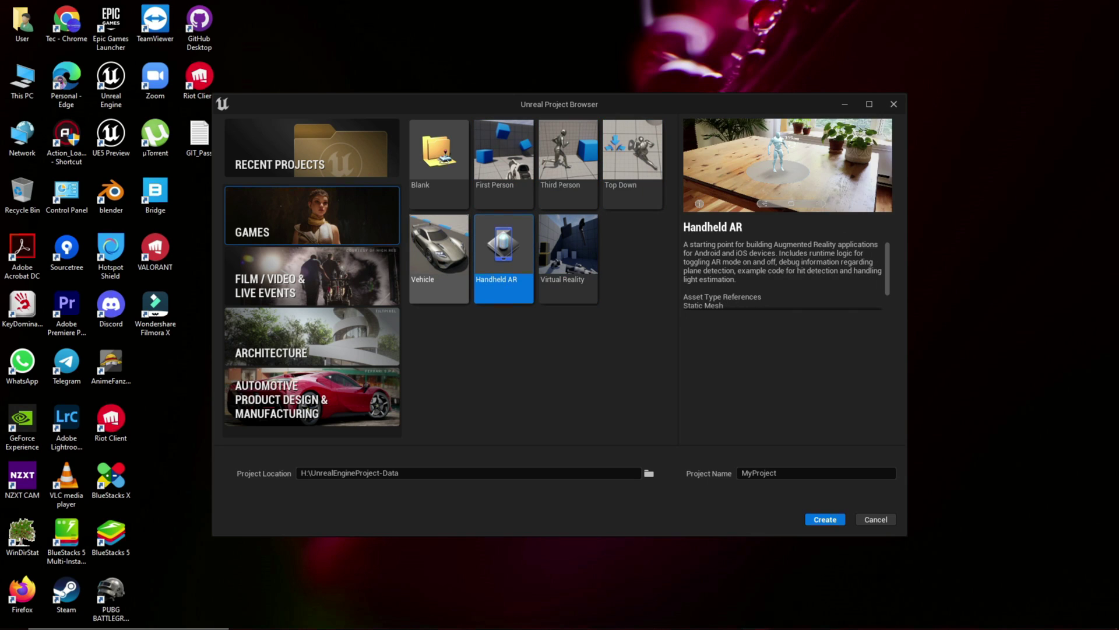
click(439, 259)
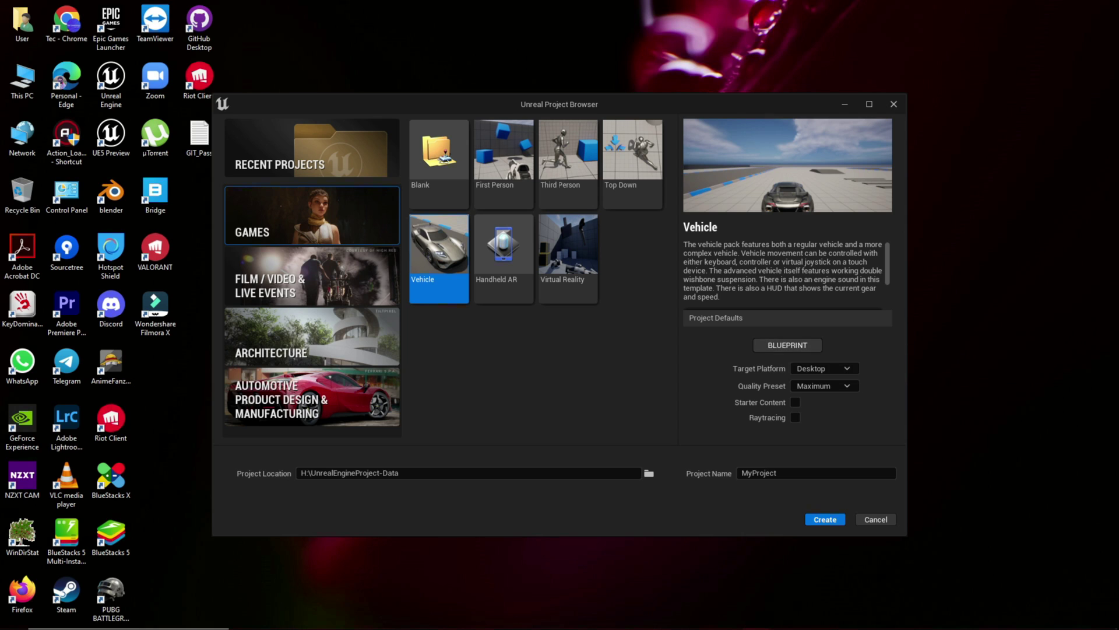
Set the Vehicle project's target platform to Mobile and check the quality preset options.
click(824, 368)
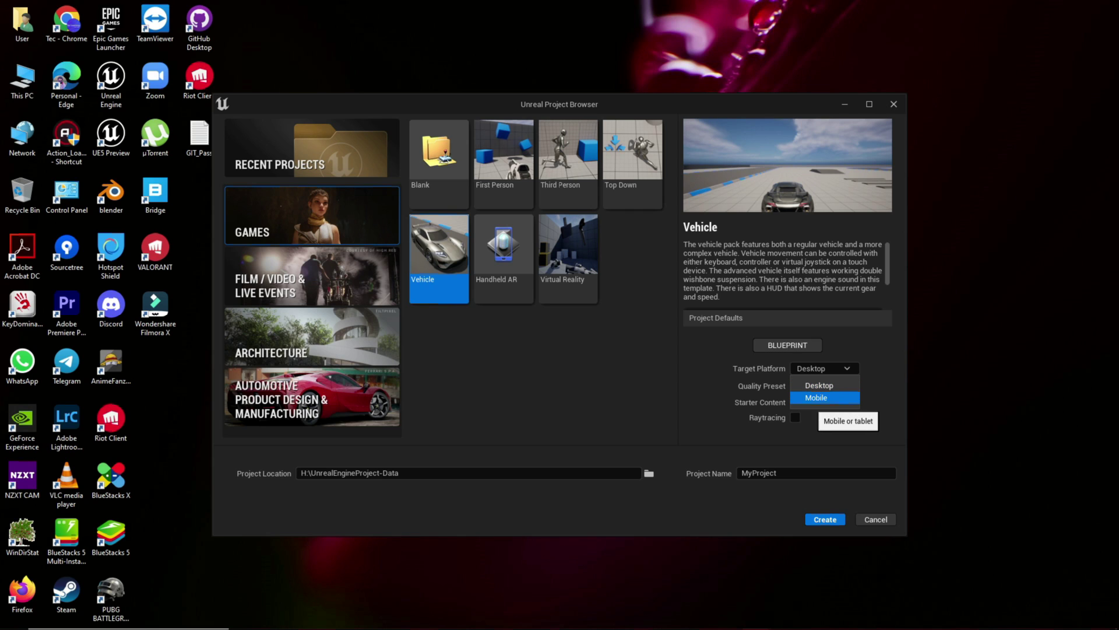
click(821, 398)
click(824, 386)
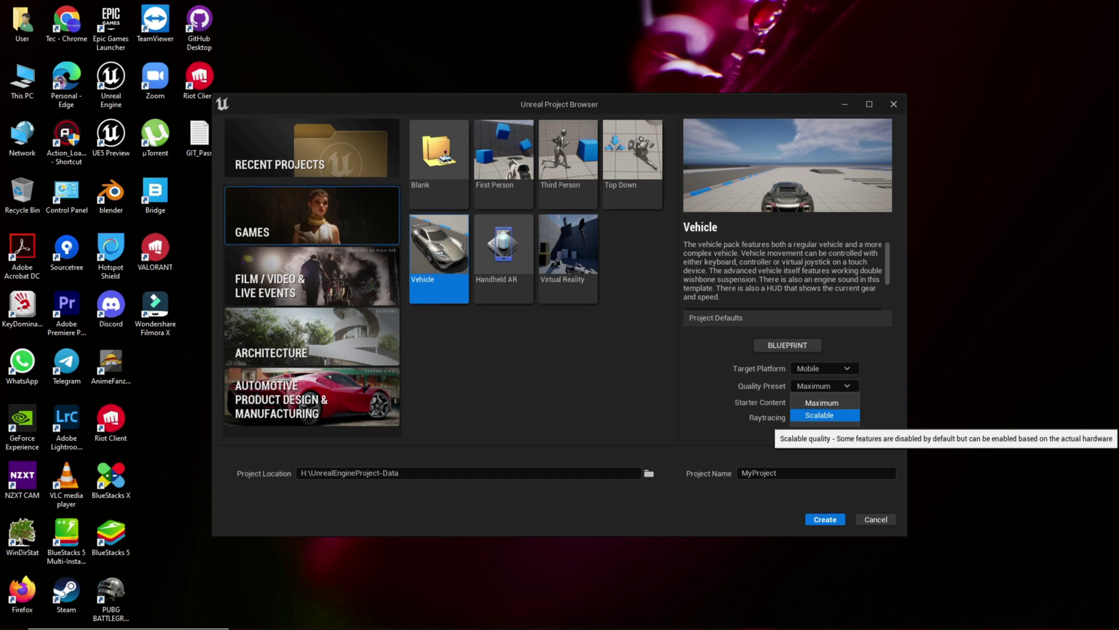
click(816, 432)
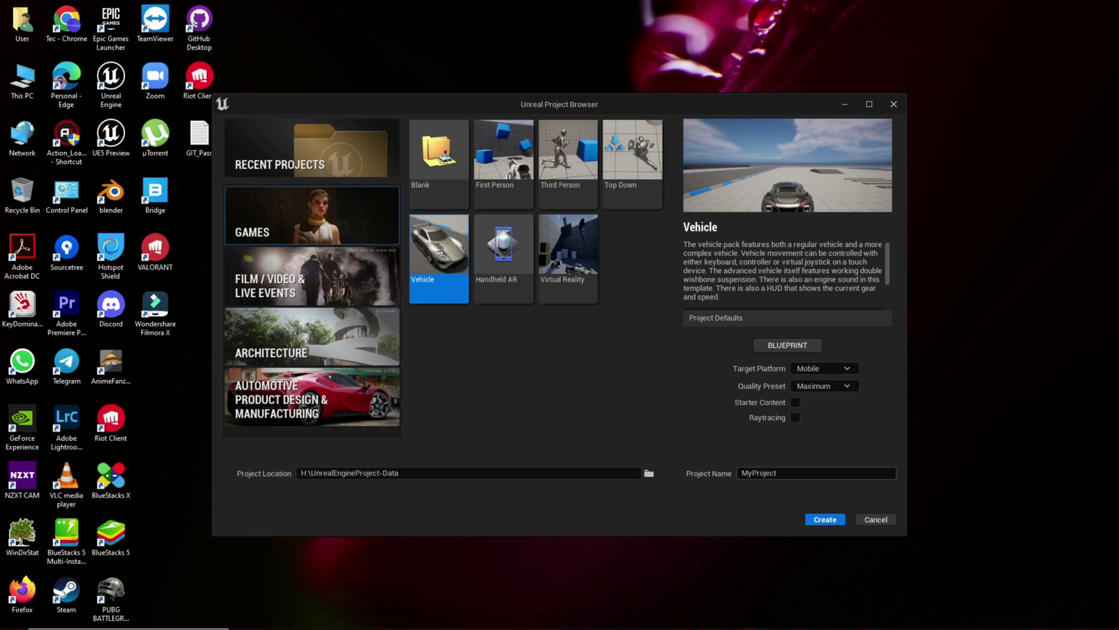
key(Return)
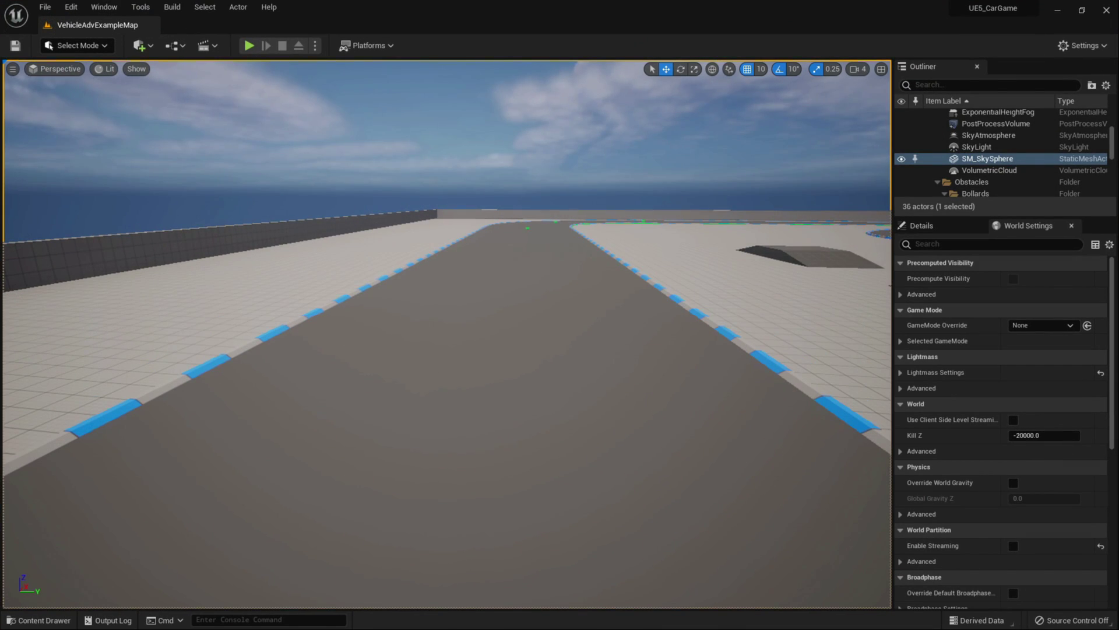
Open the ui widget from the SportsCar folder and inspect its up and down arrow buttons in the designer.
right_drag(327, 326, 776, 343)
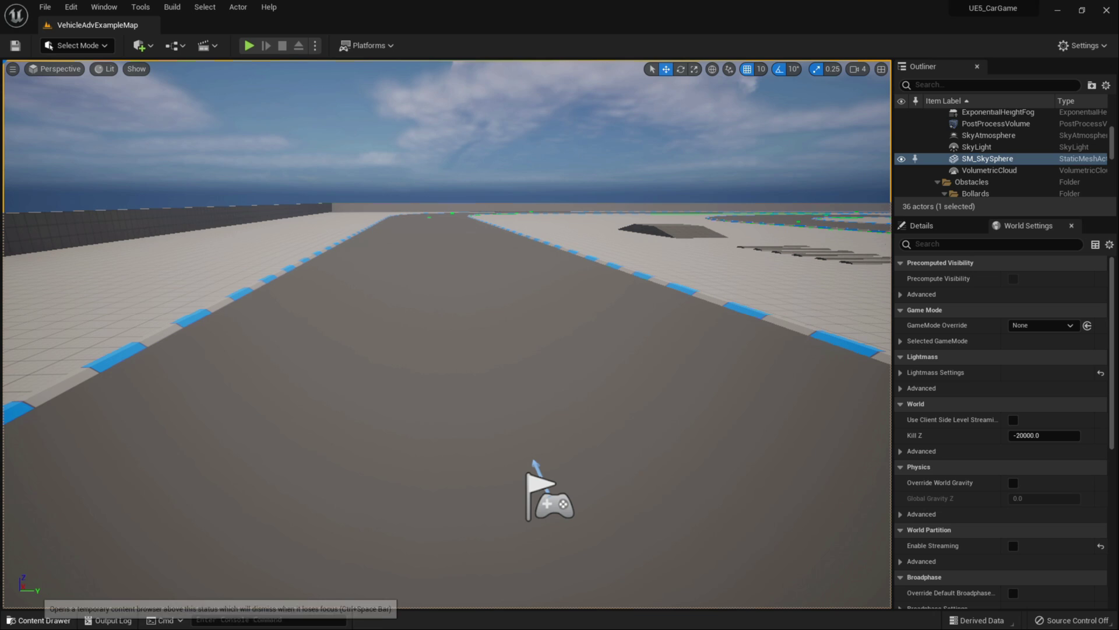
click(38, 620)
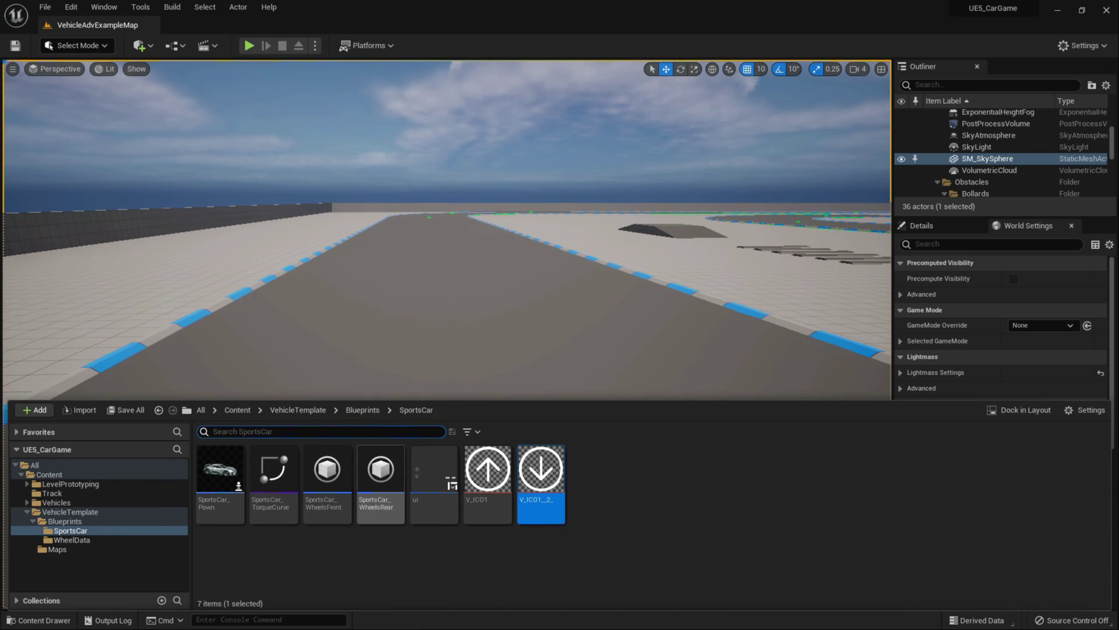
click(434, 471)
double_click(435, 471)
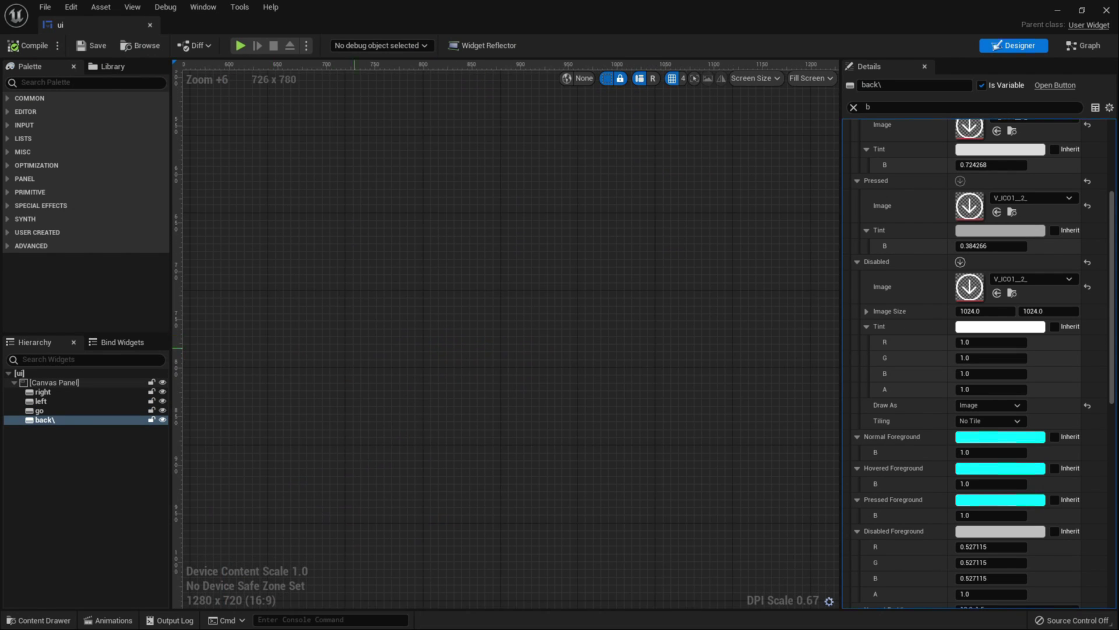
right_drag(578, 395, 417, 365)
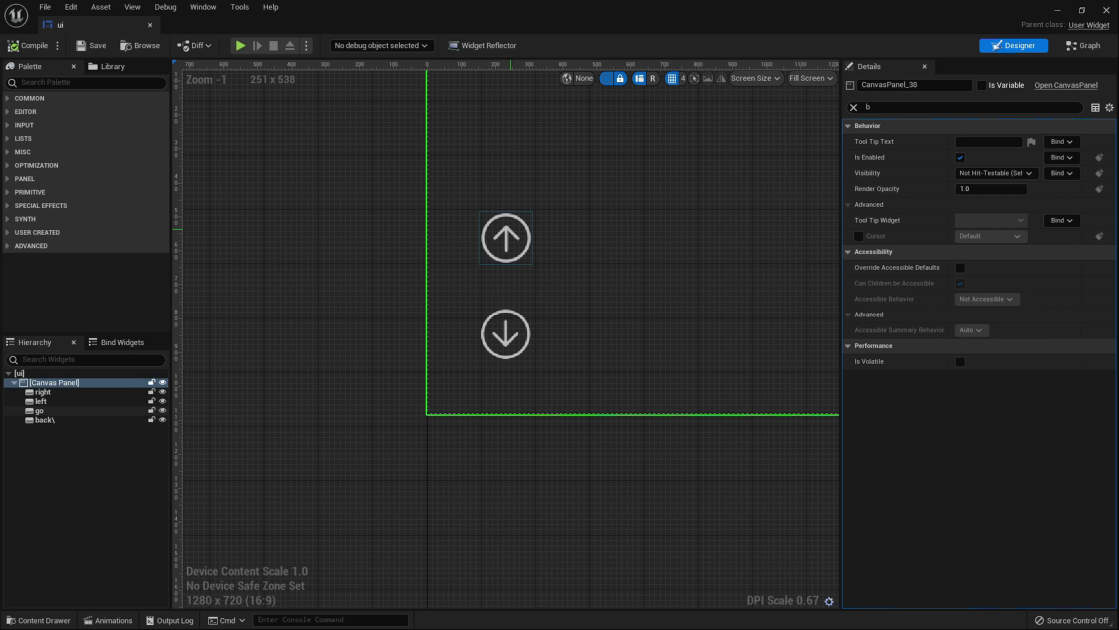
click(505, 237)
click(506, 334)
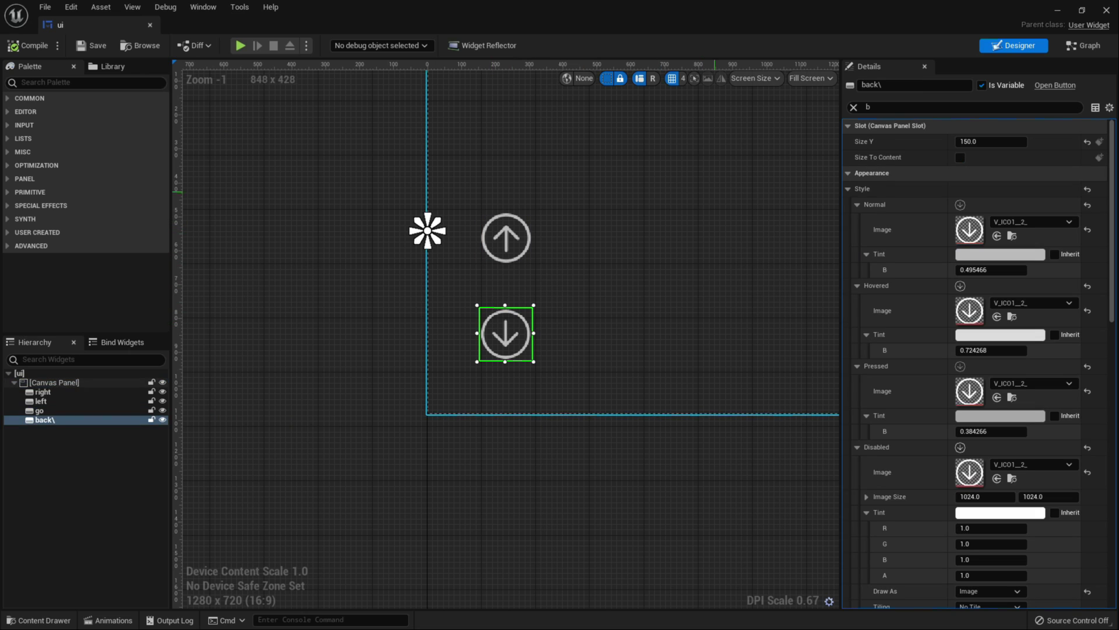
Examine the widget's event graph, covering the pressed and released events for the go, back, left and right buttons.
click(1083, 45)
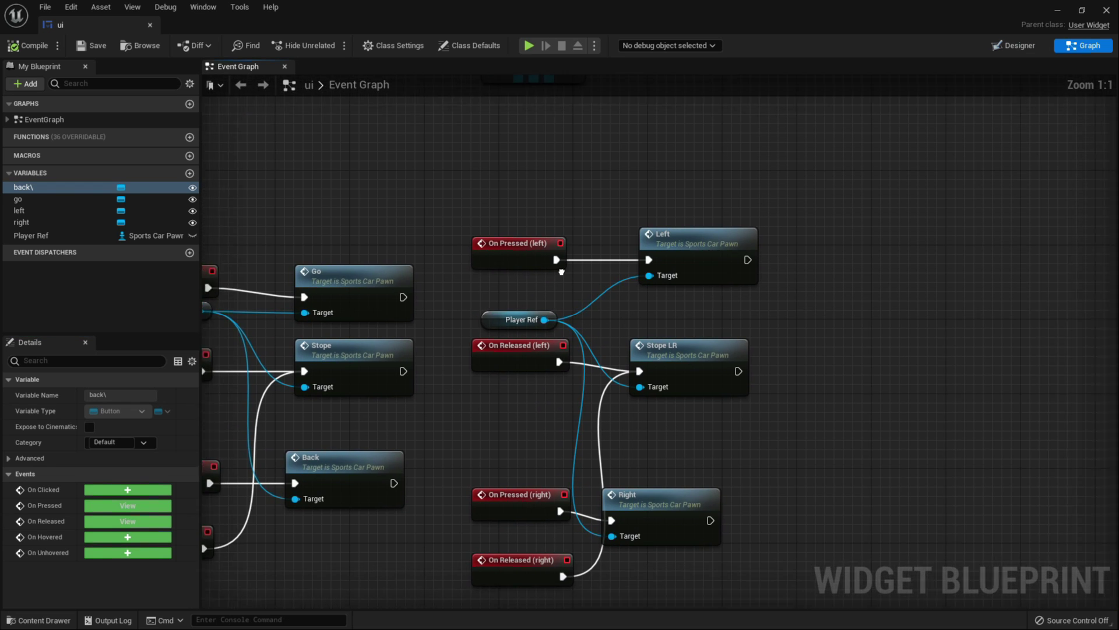
scroll(443, 196, down, 4)
scroll(385, 128, up, 4)
drag(292, 243, 578, 323)
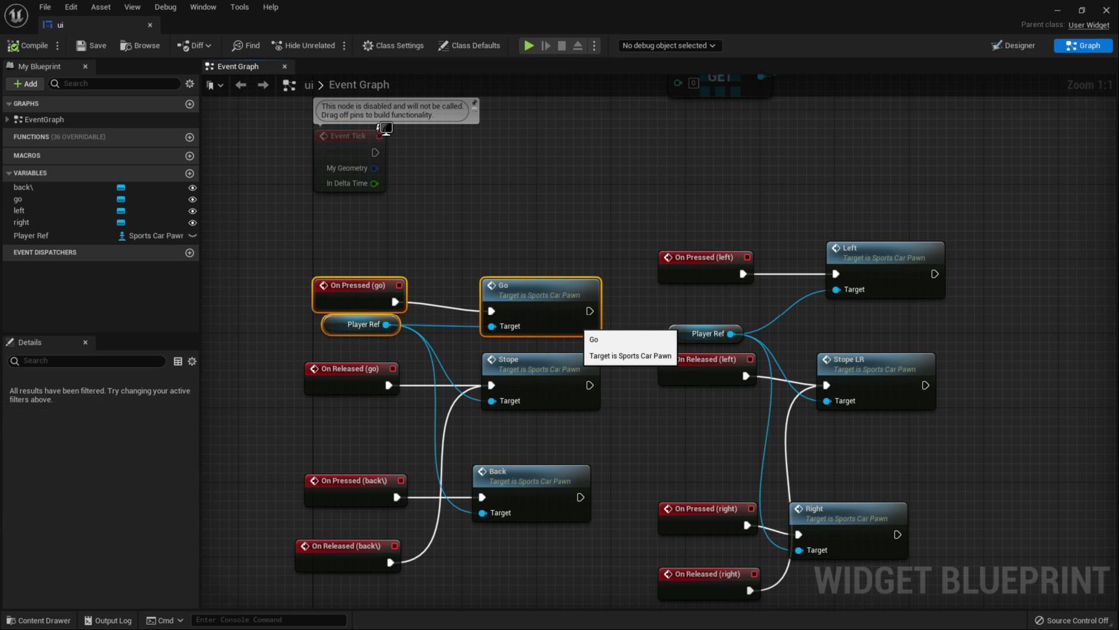
drag(287, 350, 547, 402)
drag(327, 462, 510, 525)
right_drag(639, 432, 467, 396)
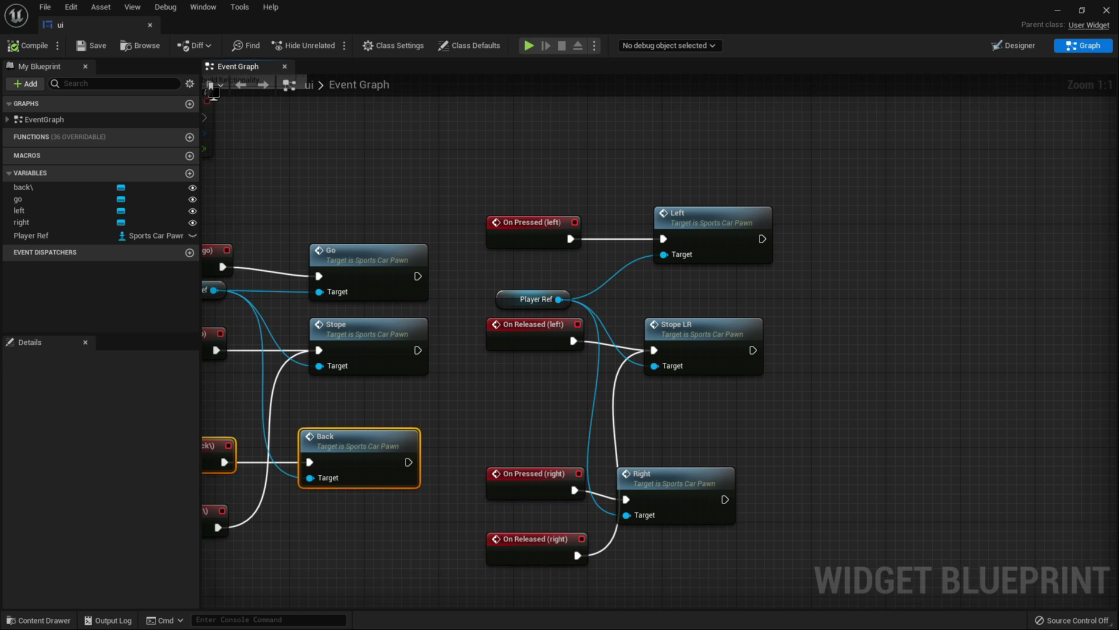
drag(525, 186, 688, 251)
mouse_move(533, 299)
mouse_down()
mouse_move(764, 366)
mouse_move(524, 299)
mouse_up()
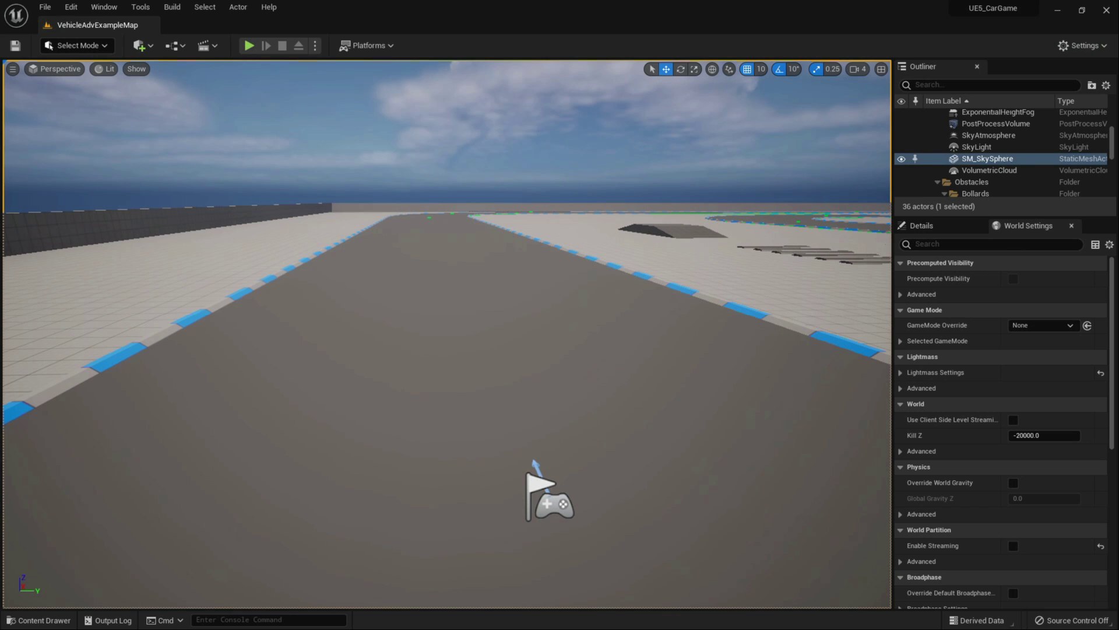
Play-test the level by driving the car with the on-screen up and down arrow buttons, and end the session.
click(248, 46)
key(w)
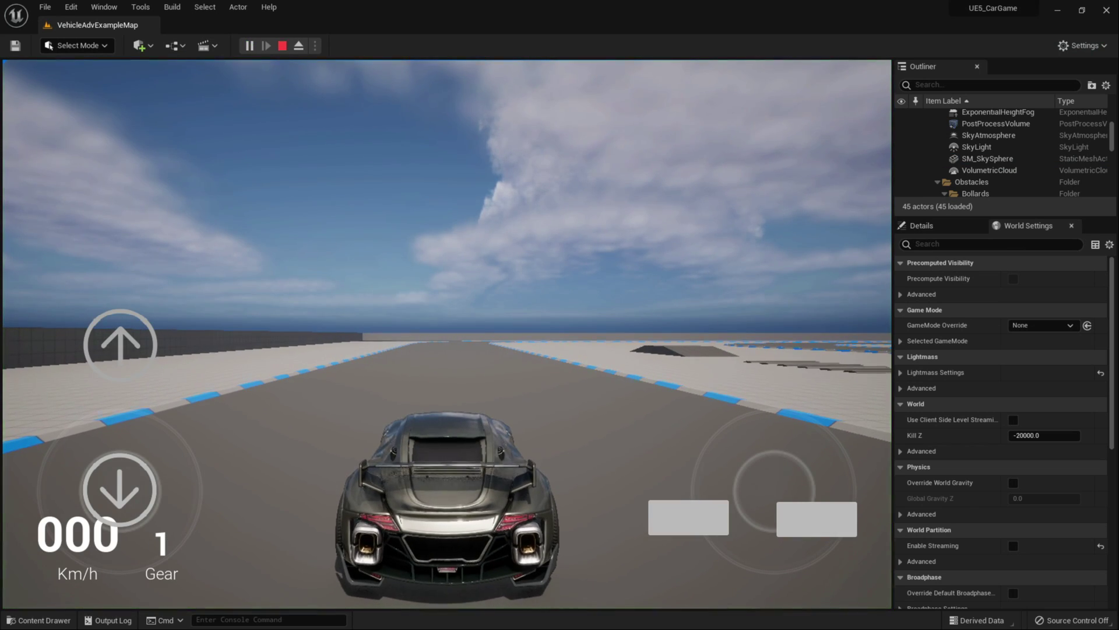
click(120, 345)
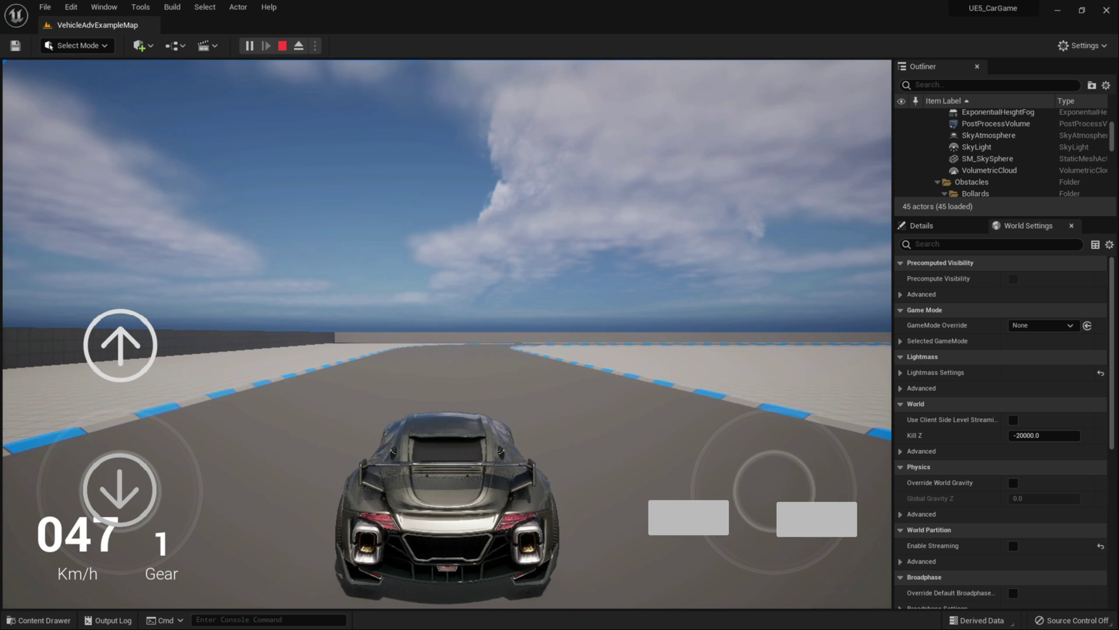
click(120, 489)
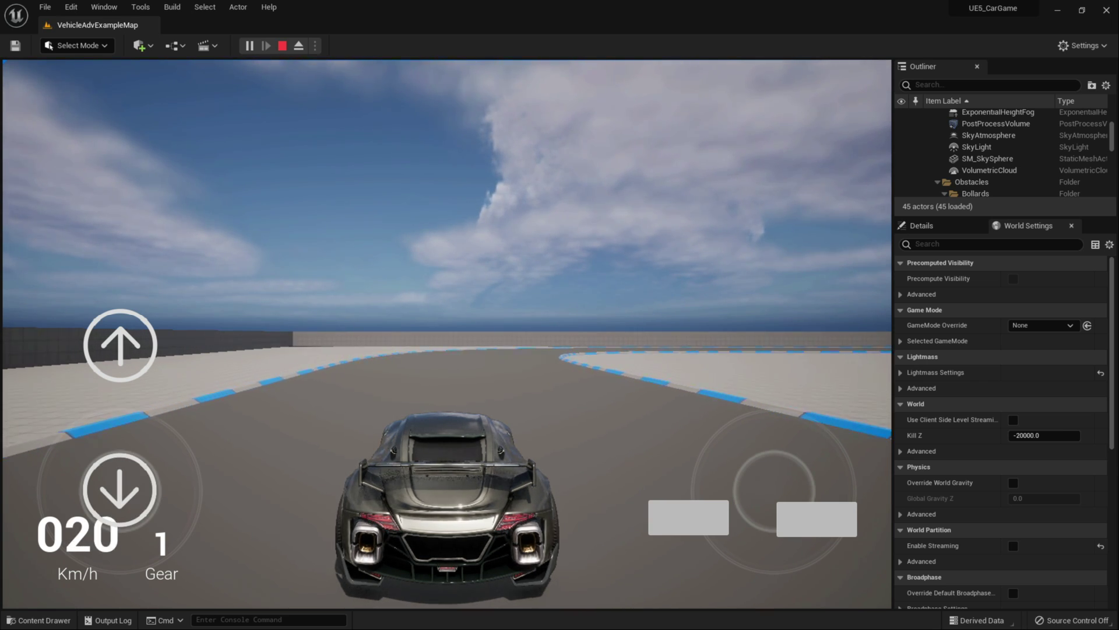
key(Escape)
Import the V_IO2 image from the Music folder into the SportsCar content folder.
click(39, 620)
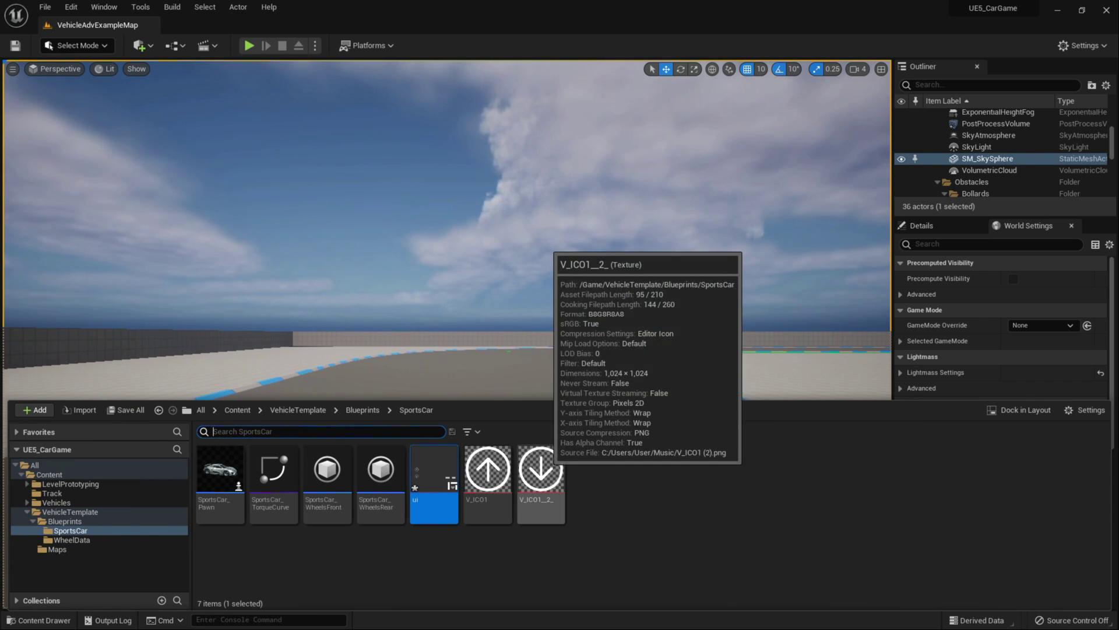
right_click(617, 461)
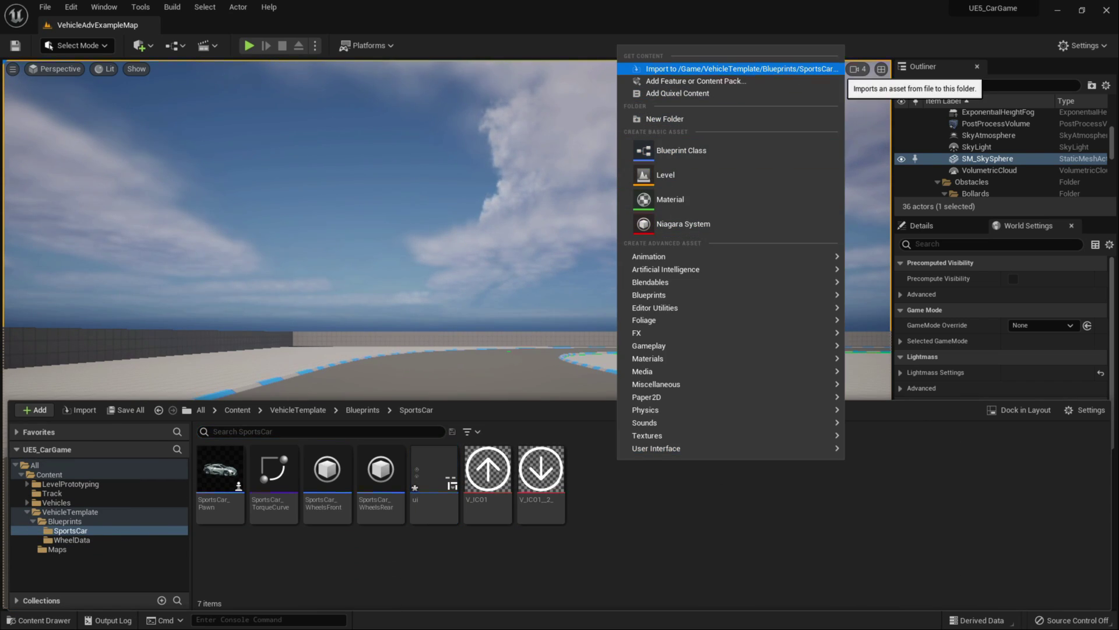
click(816, 68)
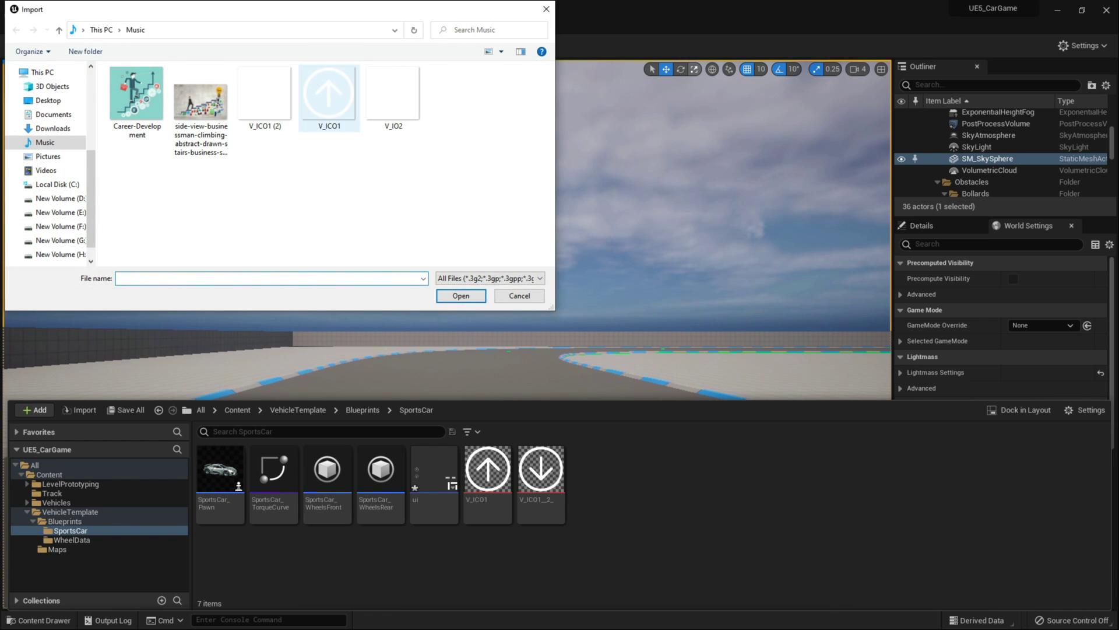
click(393, 97)
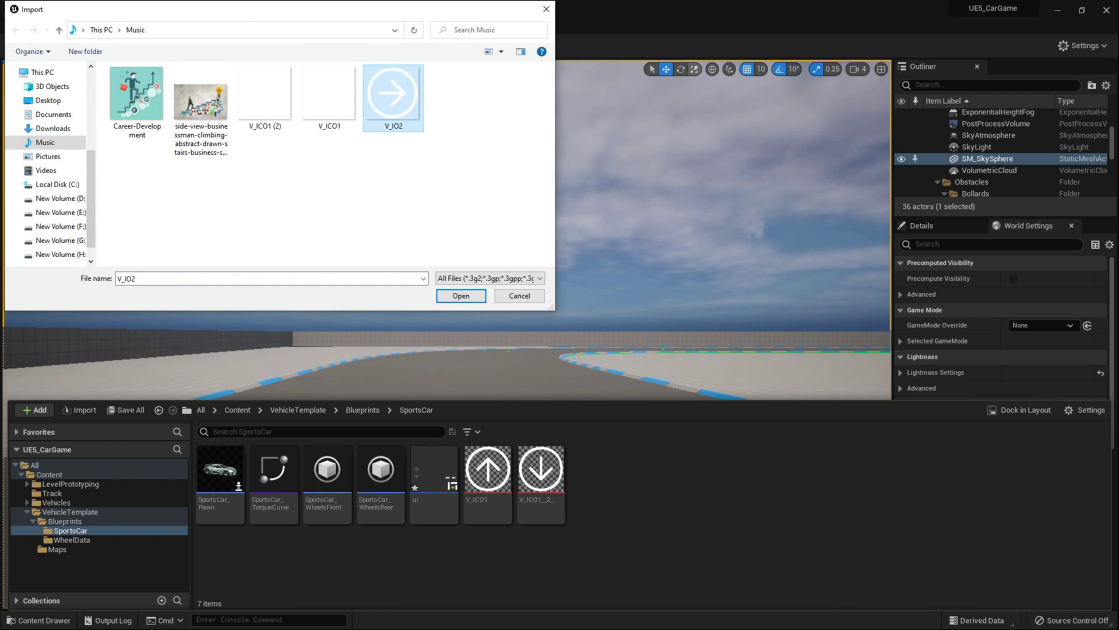
double_click(392, 96)
Switch to File Explorer and open the V_IO2 image from the Music folder for editing in Photos.
key(super)
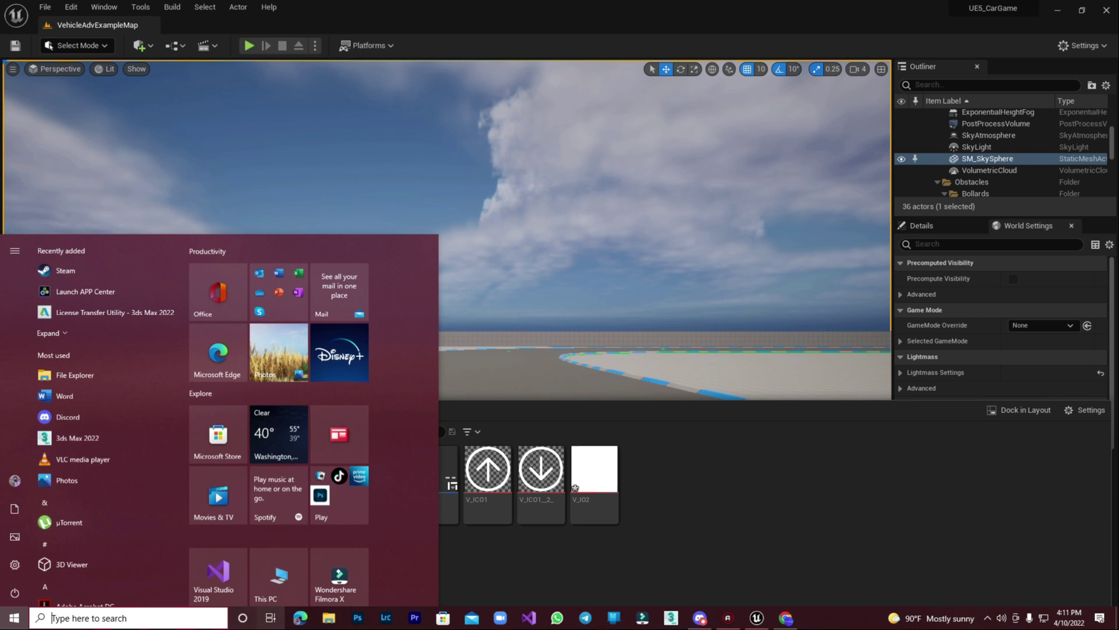
click(330, 618)
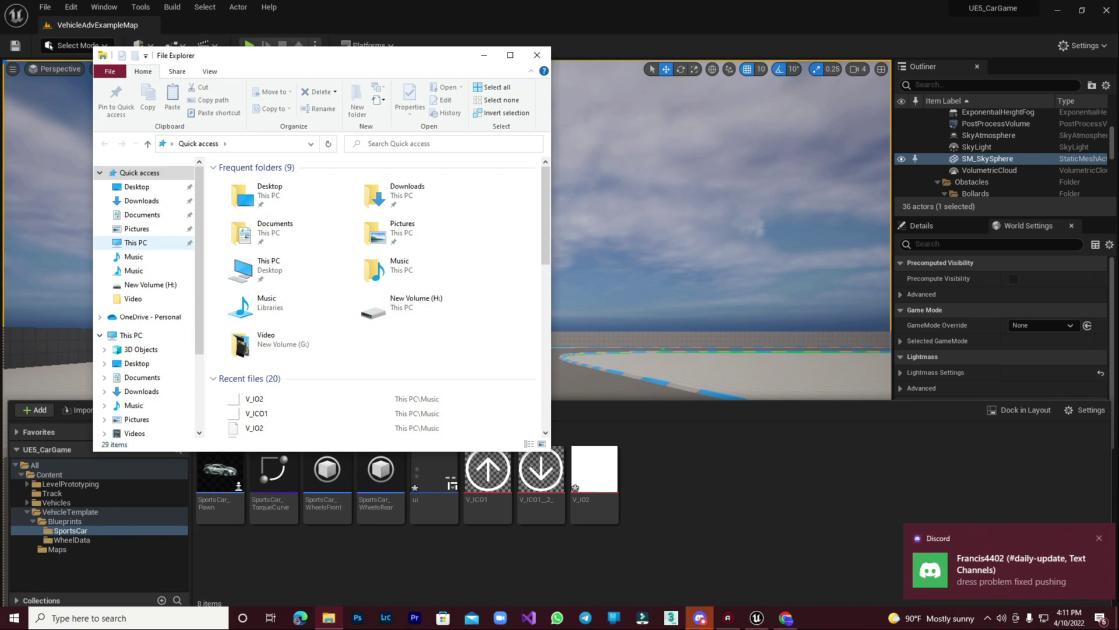
click(138, 229)
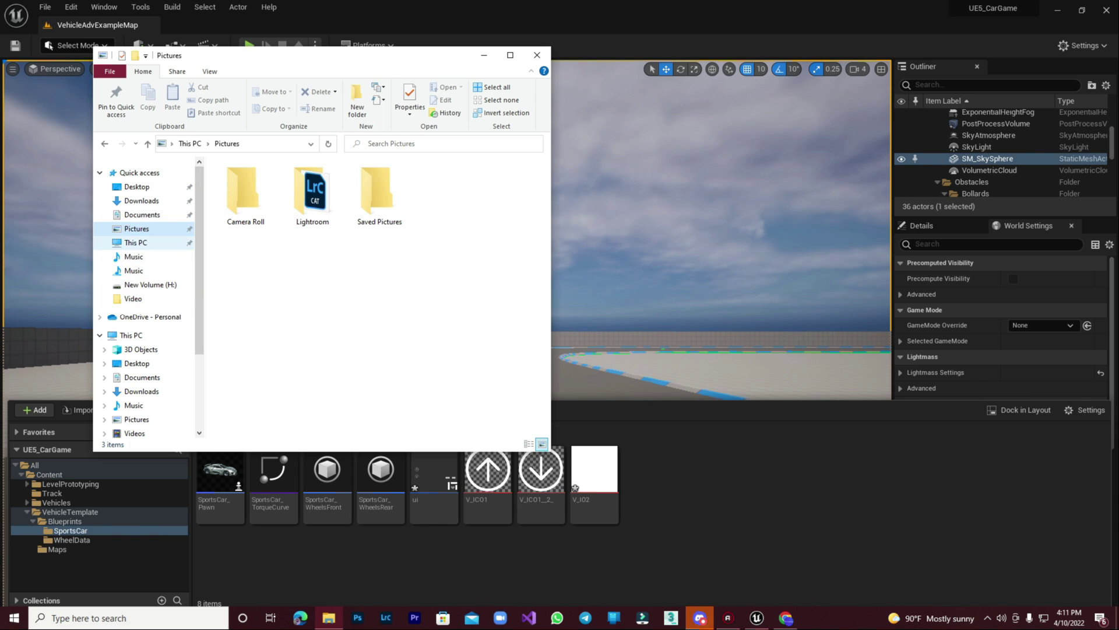
click(134, 256)
click(245, 287)
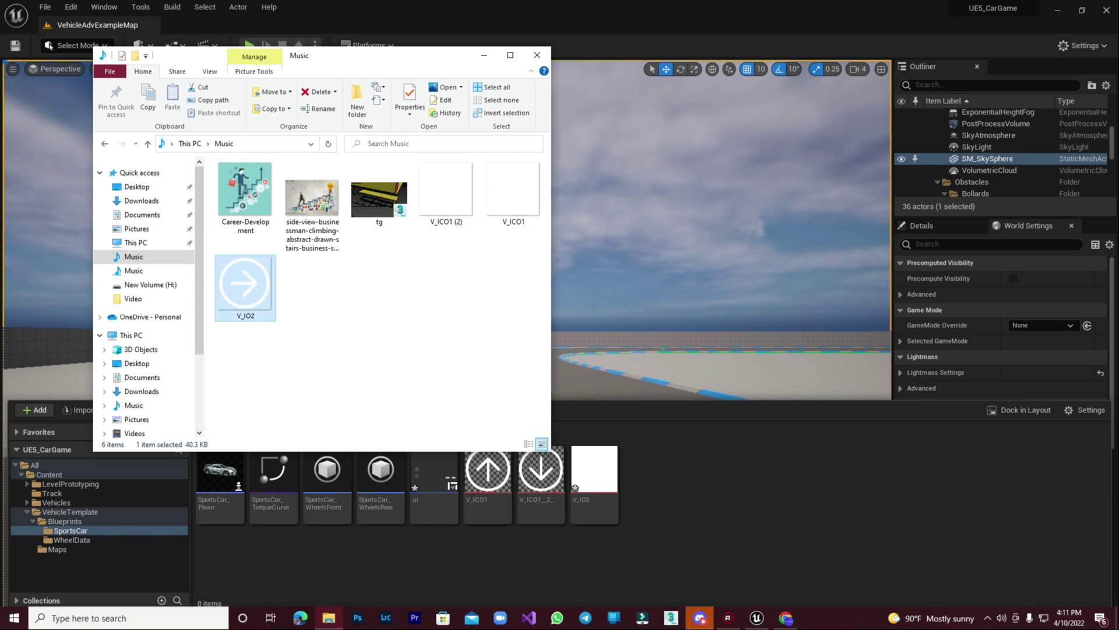
right_click(235, 285)
click(262, 217)
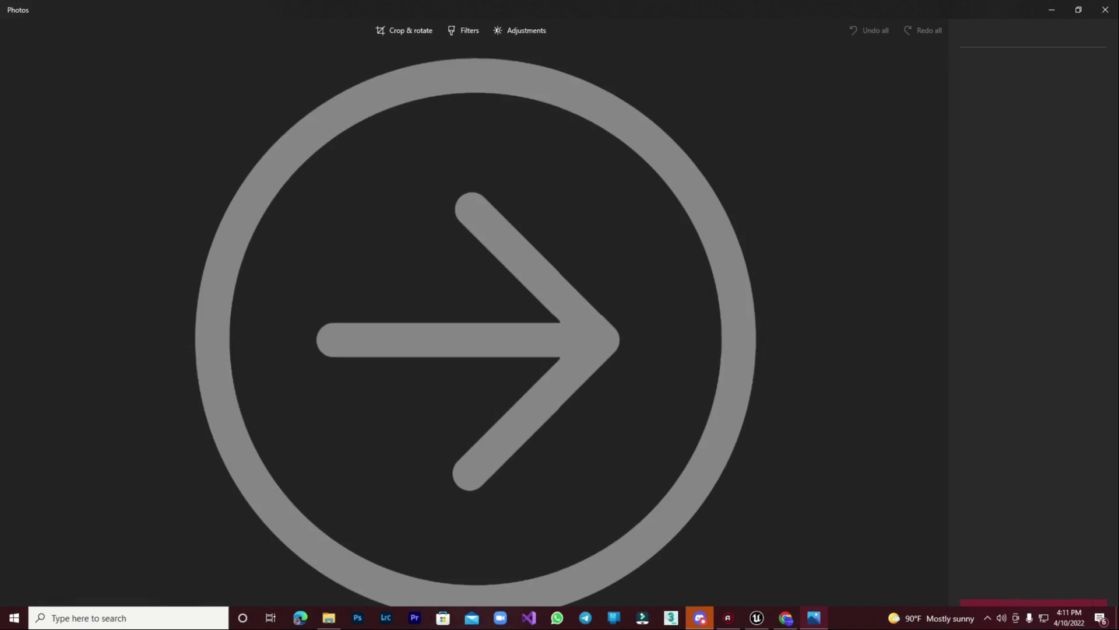
Flip the right-arrow image horizontally, save it as a copy, and close Photos.
click(1072, 109)
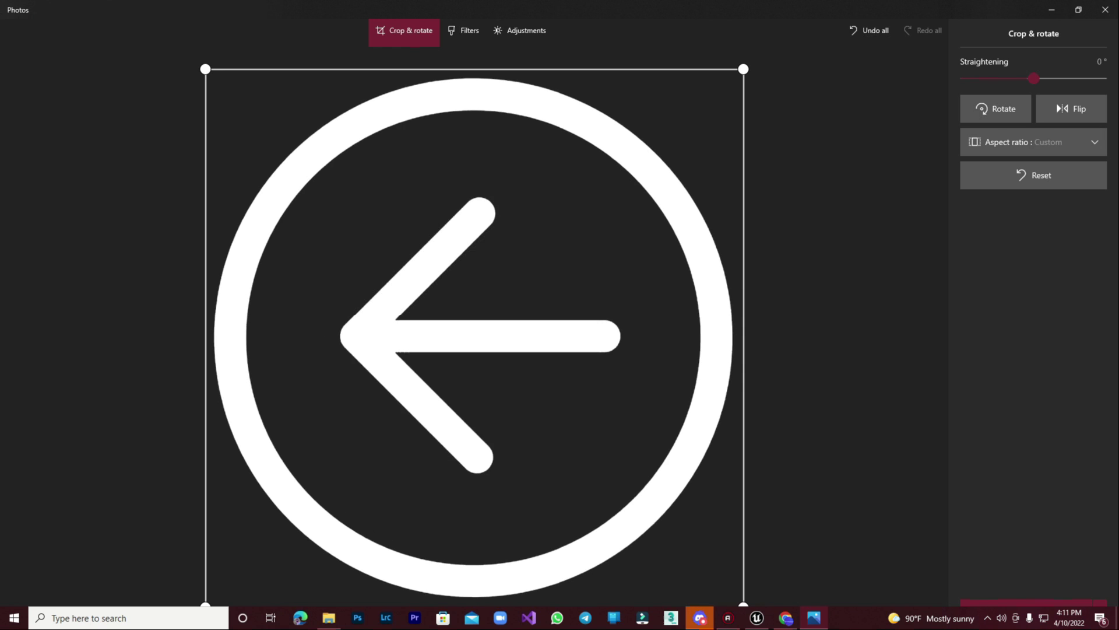
key(ctrl+s)
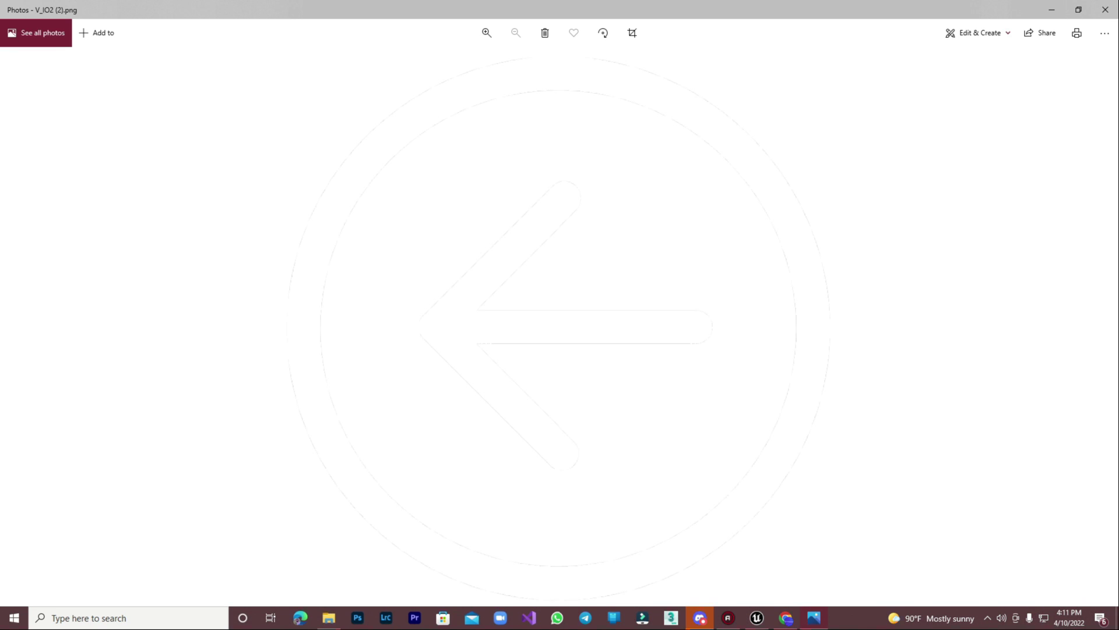
click(1105, 10)
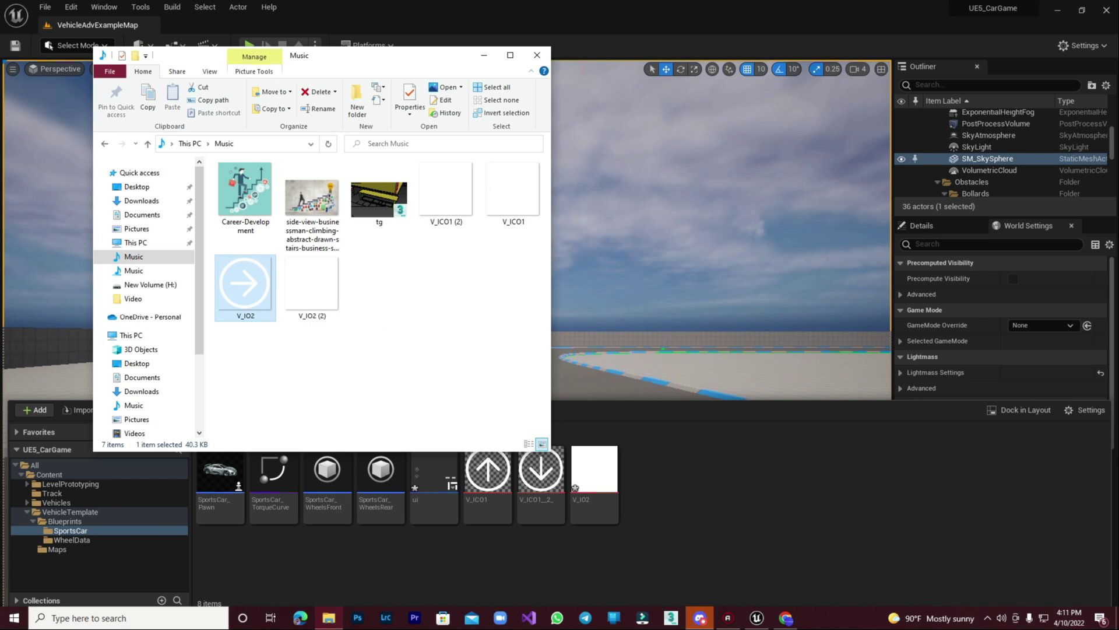
Import the flipped V_IO2 (2) image from File Explorer into the SportsCar content folder and close File Explorer.
drag(311, 292, 659, 475)
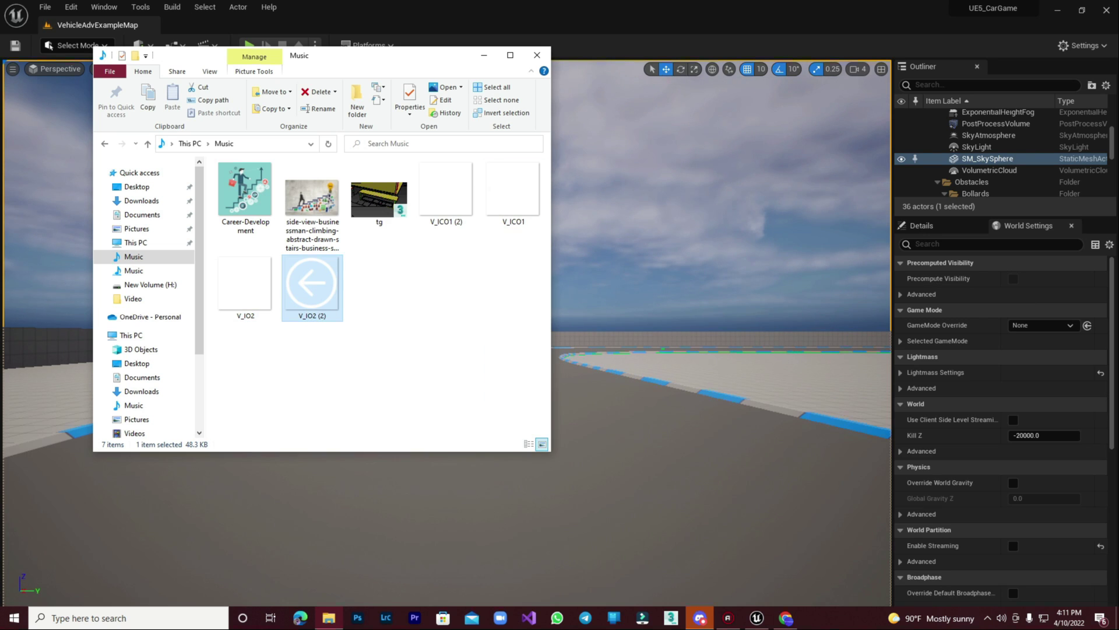
click(536, 55)
Apply the Paper2D texture settings to the V_IO2 and V_IO2__2_ textures in the SportsCar folder and save all.
click(39, 620)
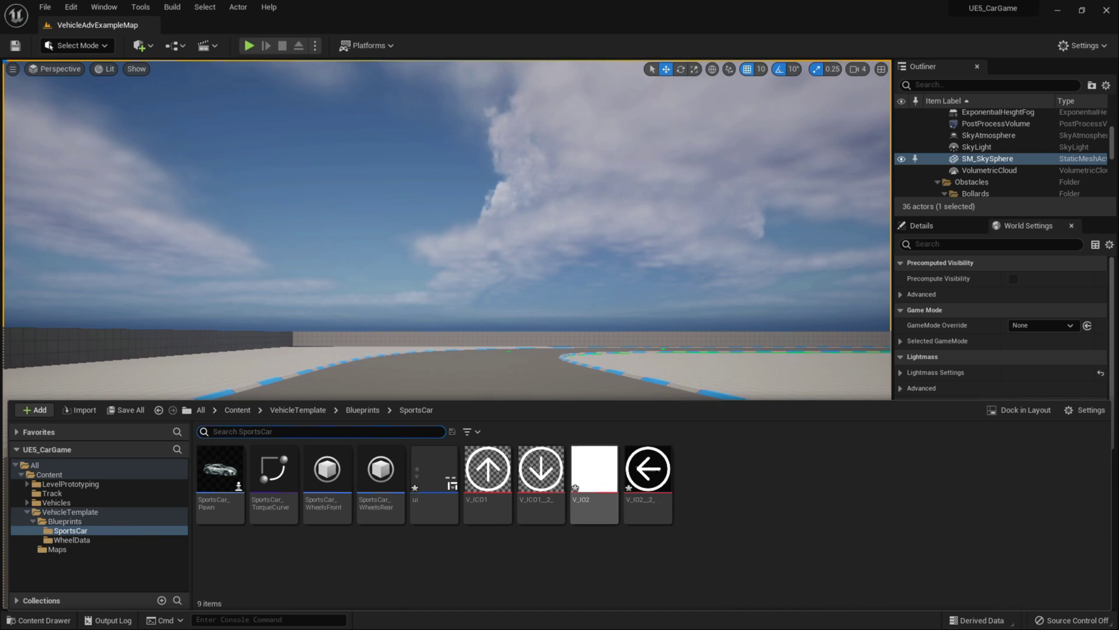
ctrl+click(589, 484)
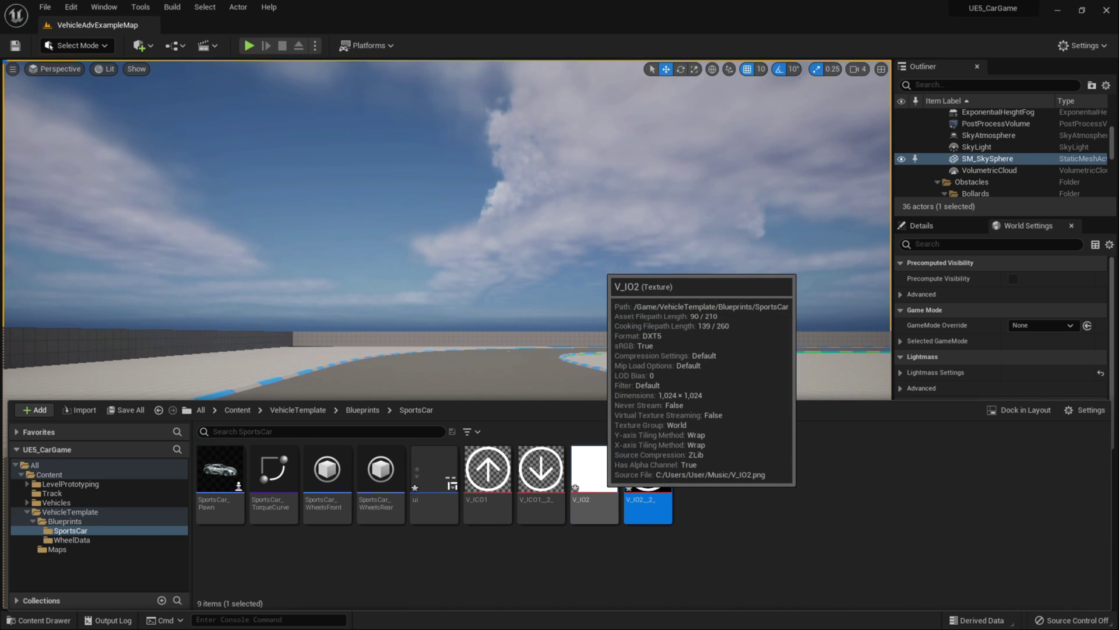
right_click(576, 487)
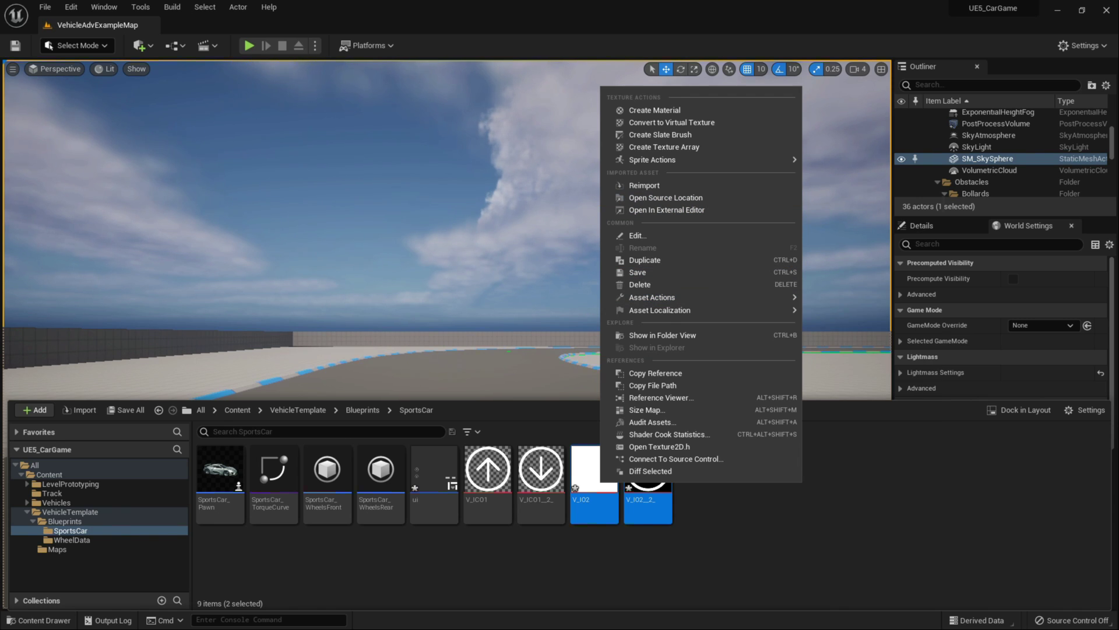
mouse_move(700, 160)
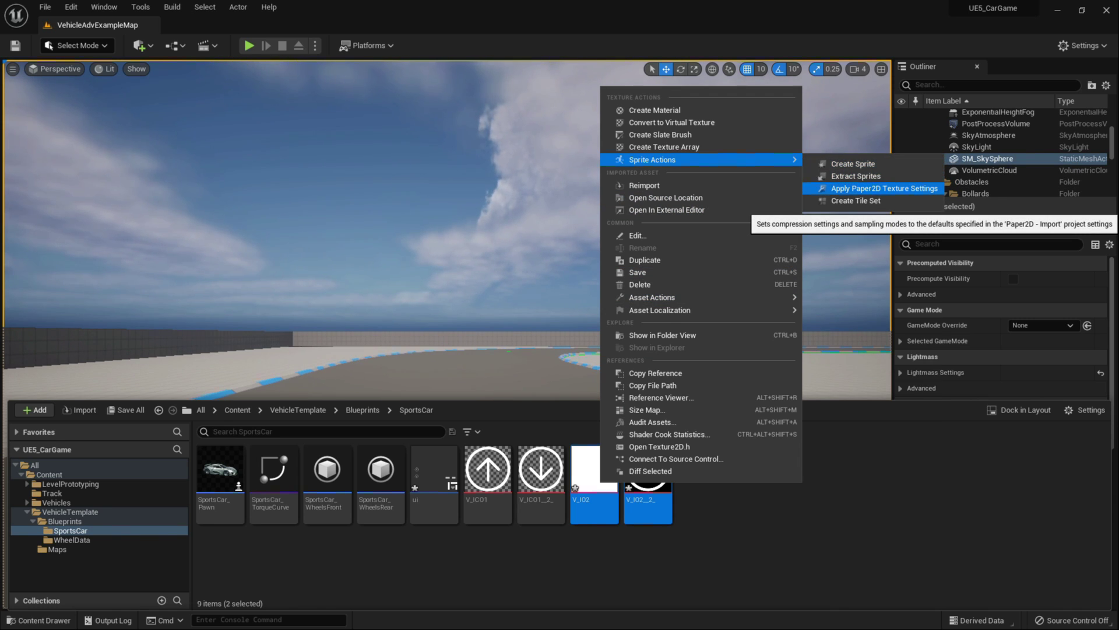
click(885, 189)
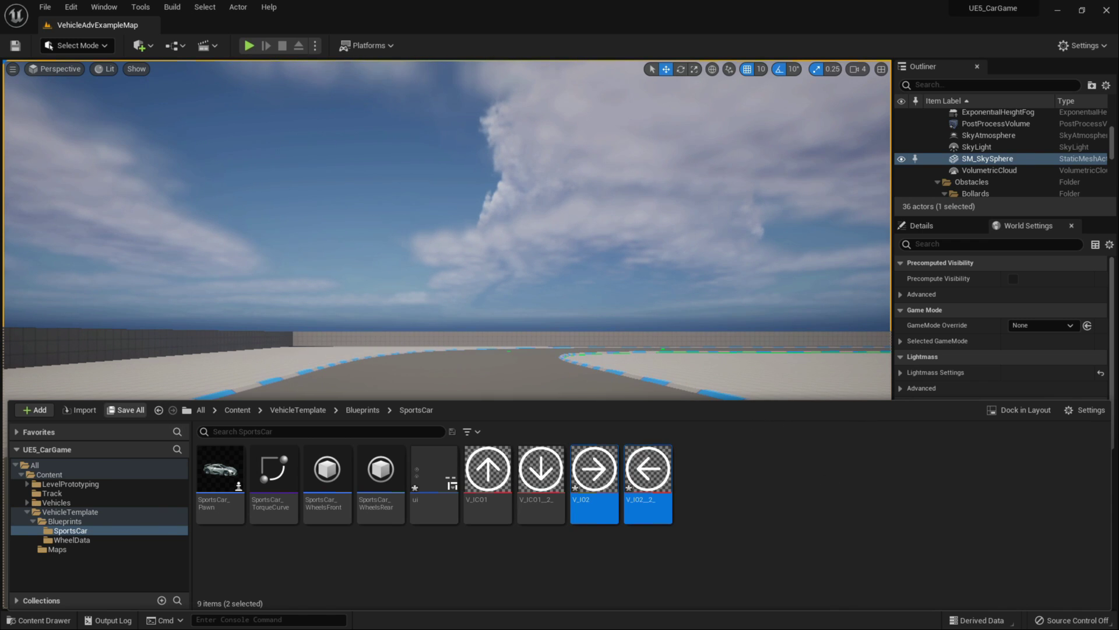
click(126, 409)
click(648, 450)
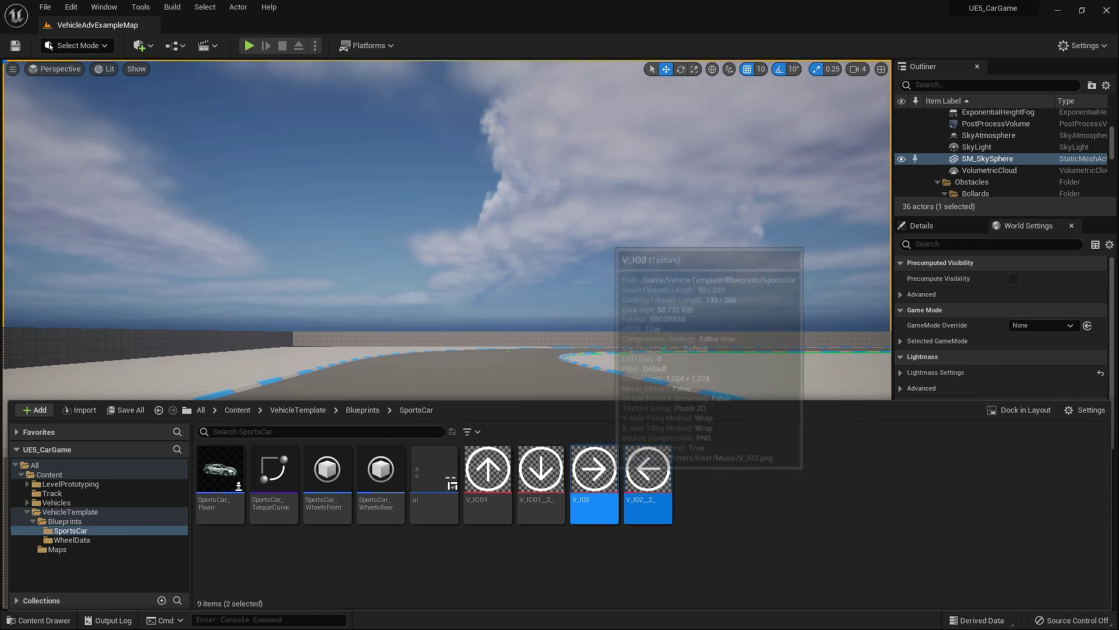
click(603, 483)
click(648, 469)
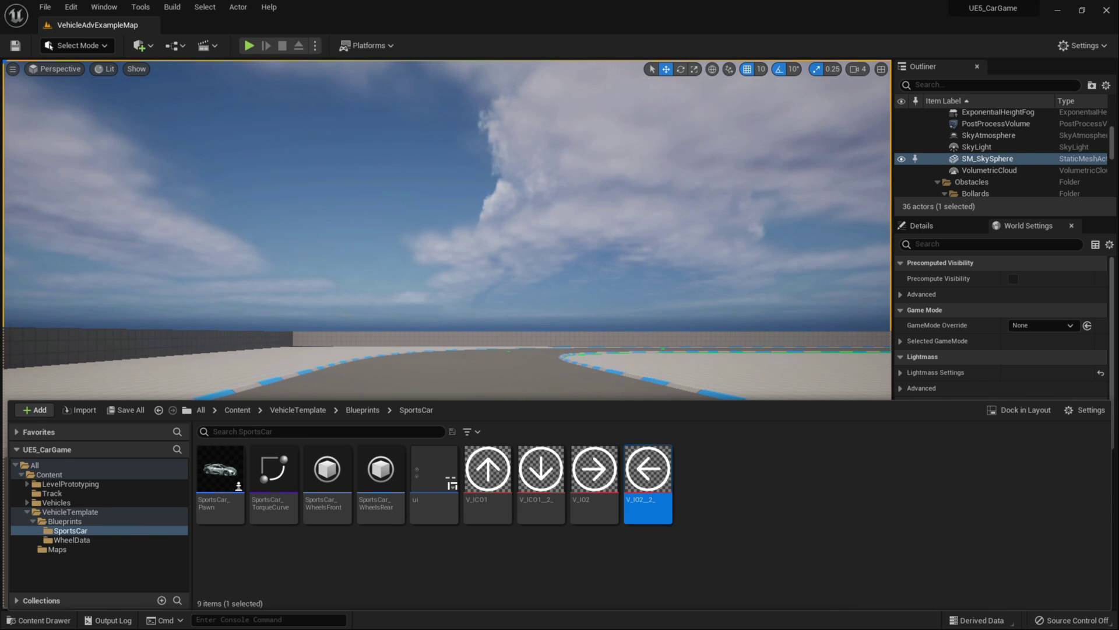
key(super)
key(super)
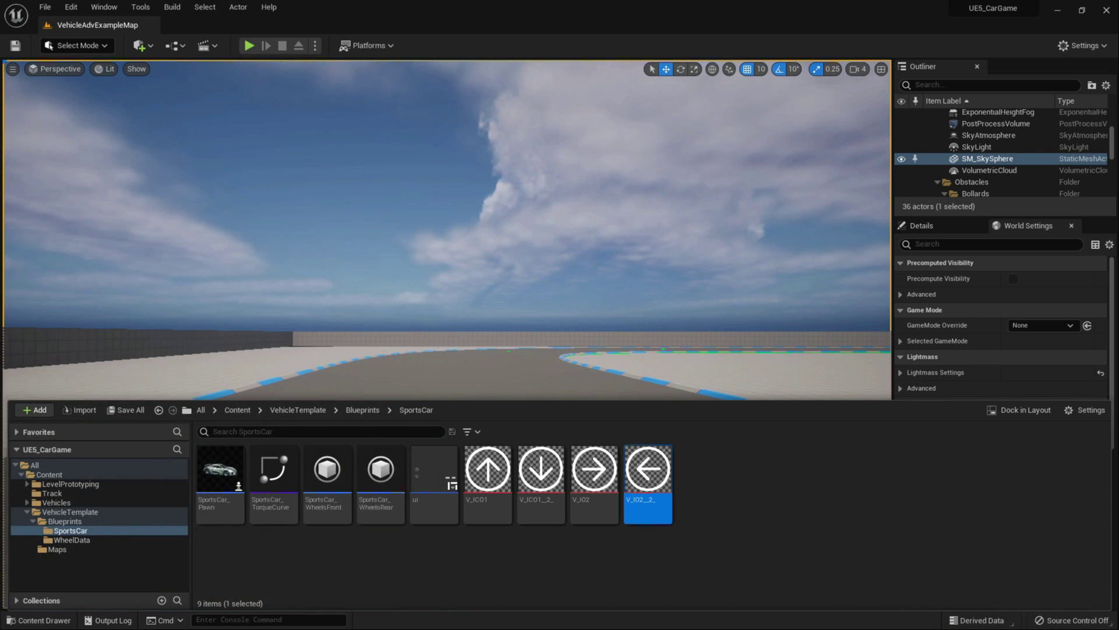
key(super)
mouse_move(757, 618)
key(super)
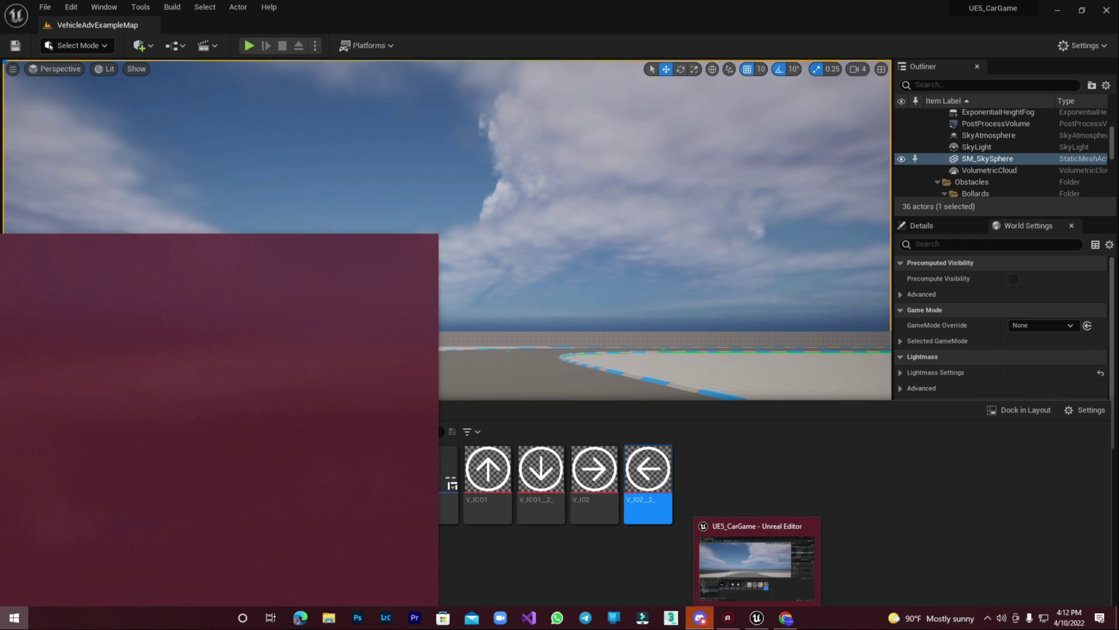
Open the ui widget from the SportsCar folder and set the left button's size to 150 by 150.
double_click(427, 488)
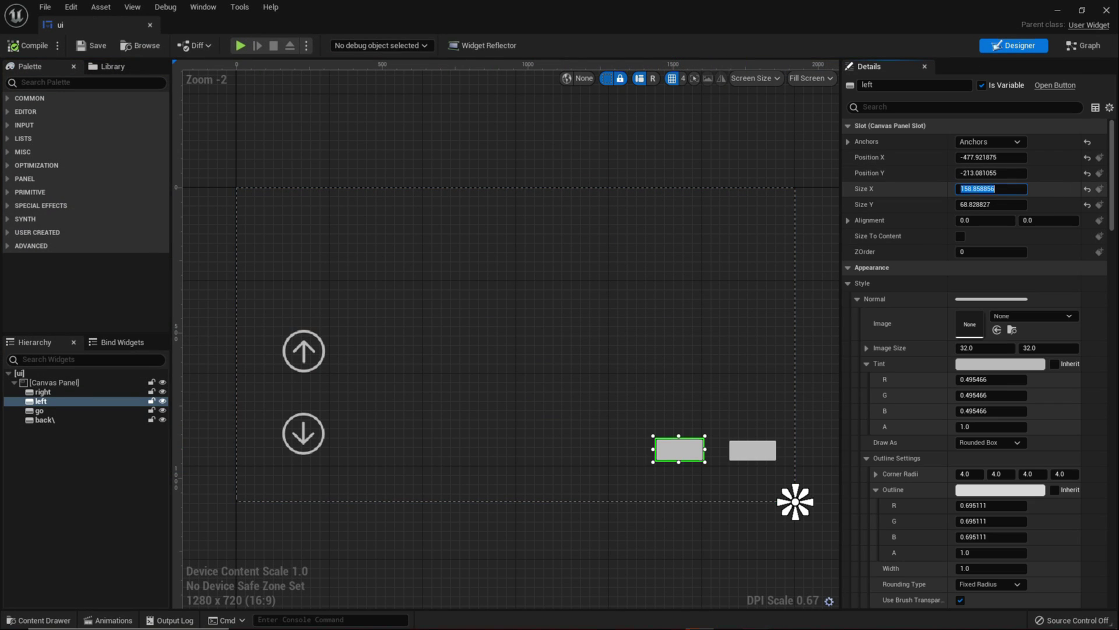
key(Tab)
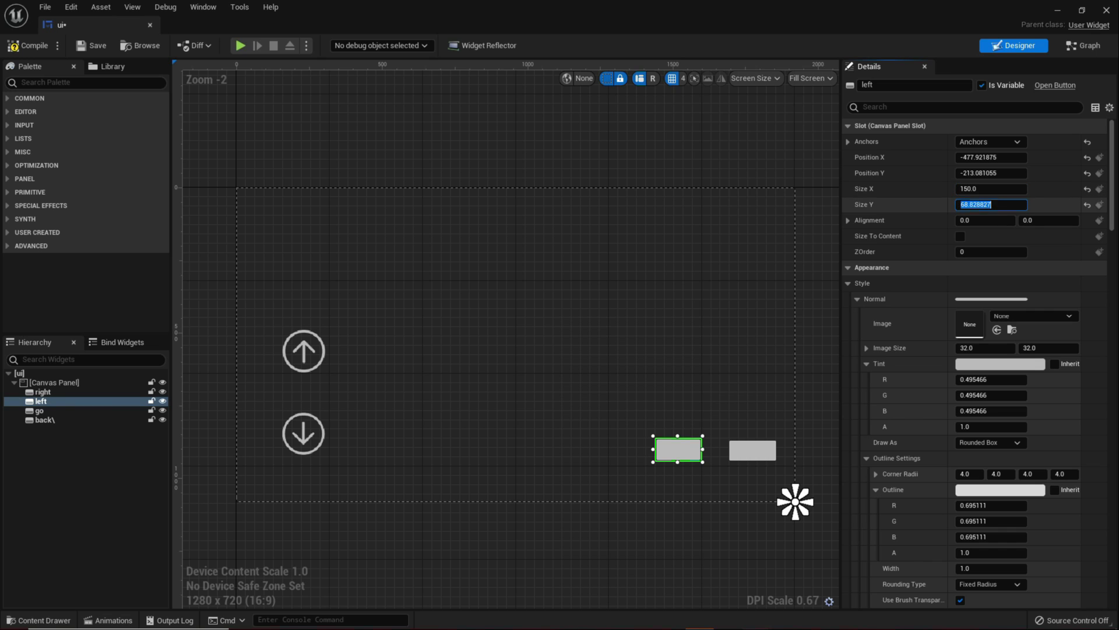
text(150)
key(Return)
scroll(507, 333, up, 2)
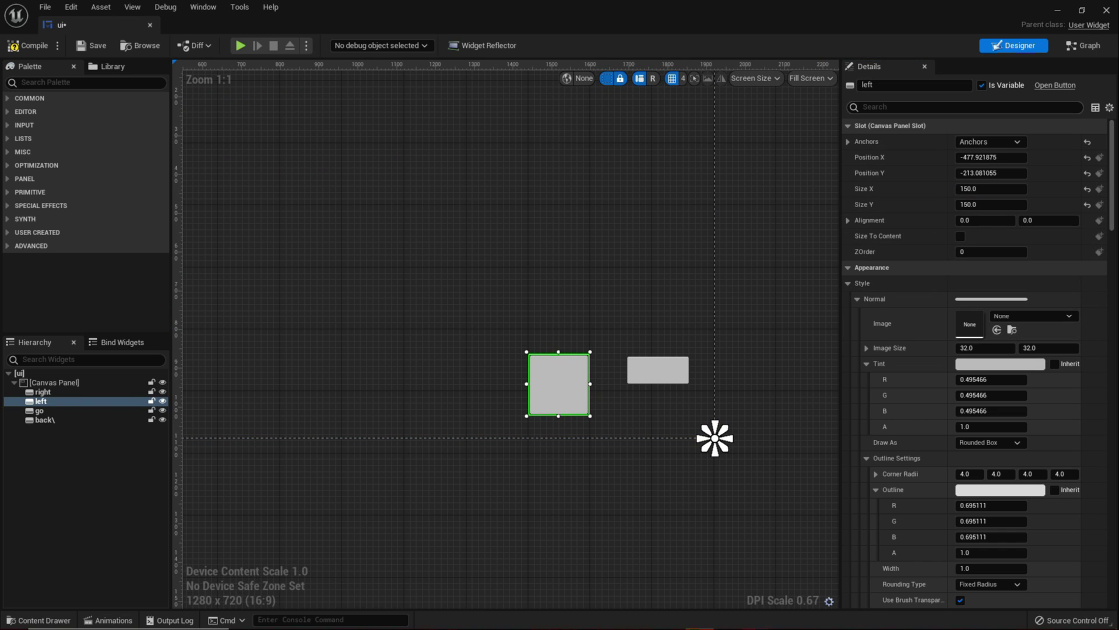
Set Draw As to Image for the left button's Normal, Hovered and Pressed styles.
scroll(910, 348, down, 3)
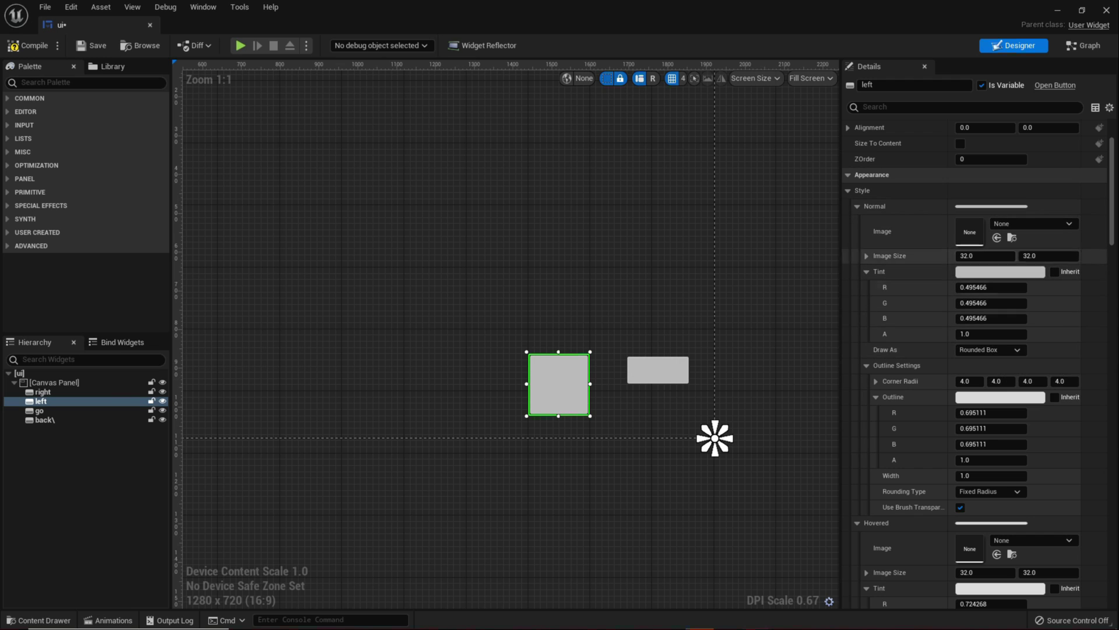
click(991, 349)
click(986, 396)
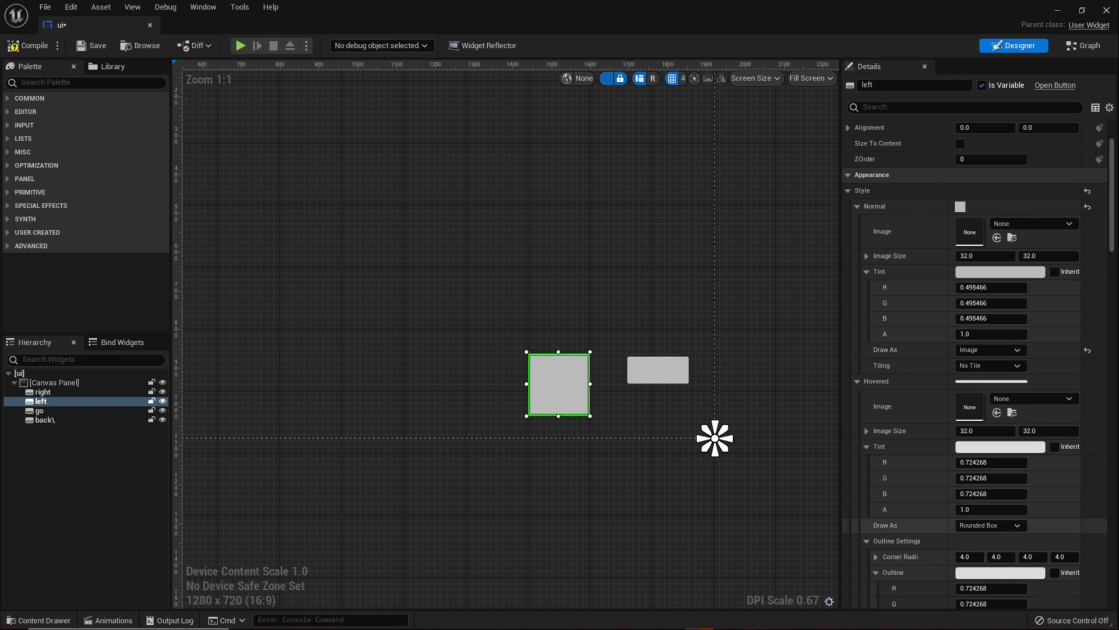
click(991, 525)
click(979, 570)
scroll(979, 408, down, 5)
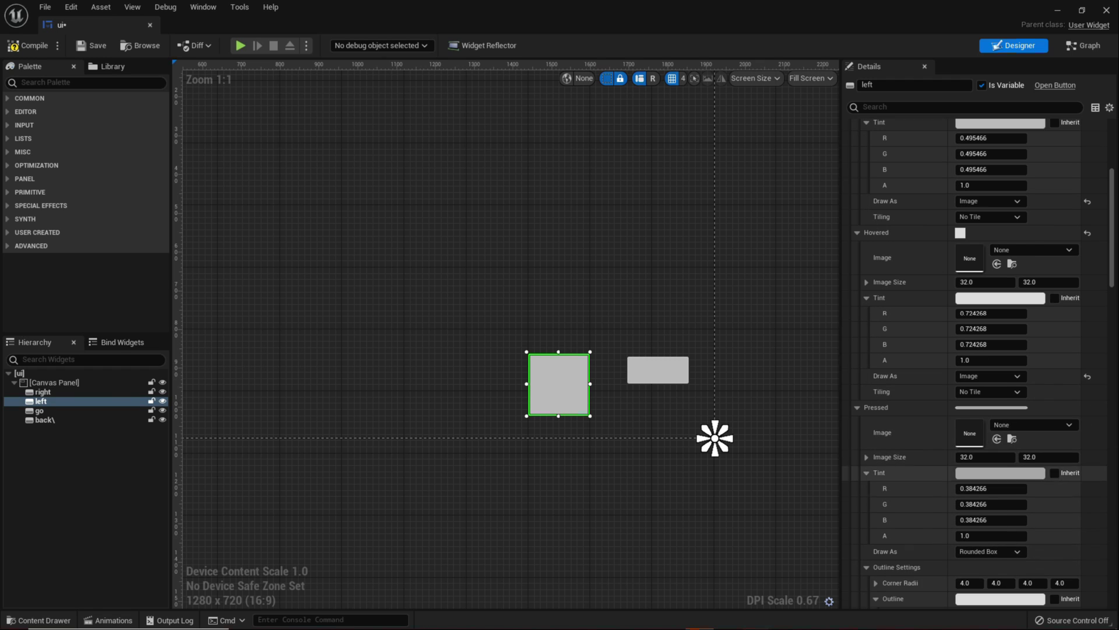
scroll(991, 455, down, 3)
click(991, 457)
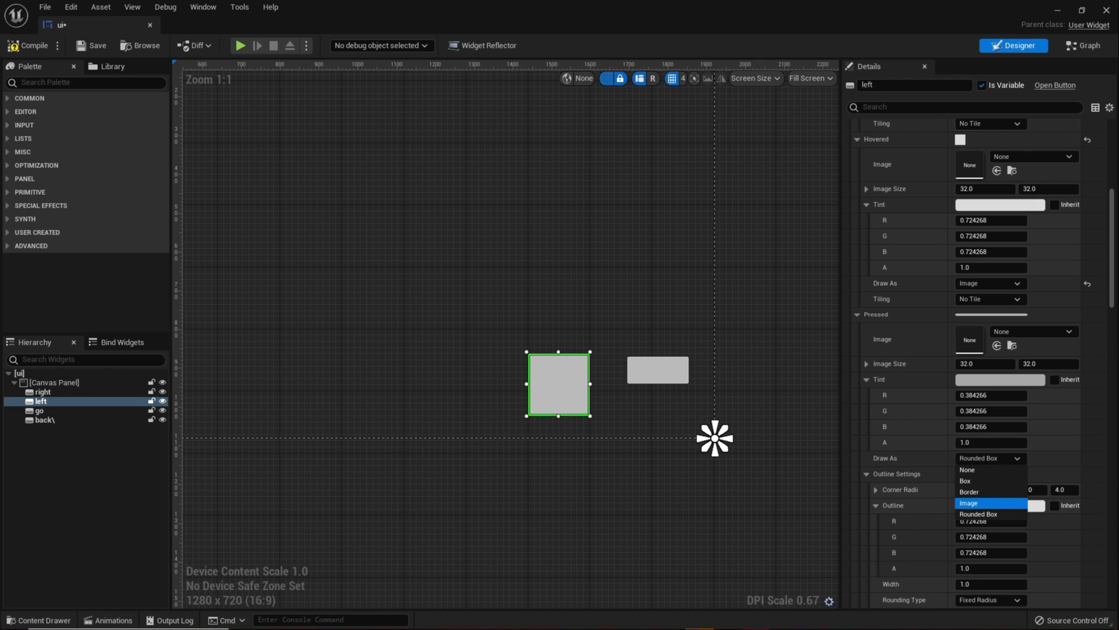
click(991, 503)
scroll(991, 408, down, 3)
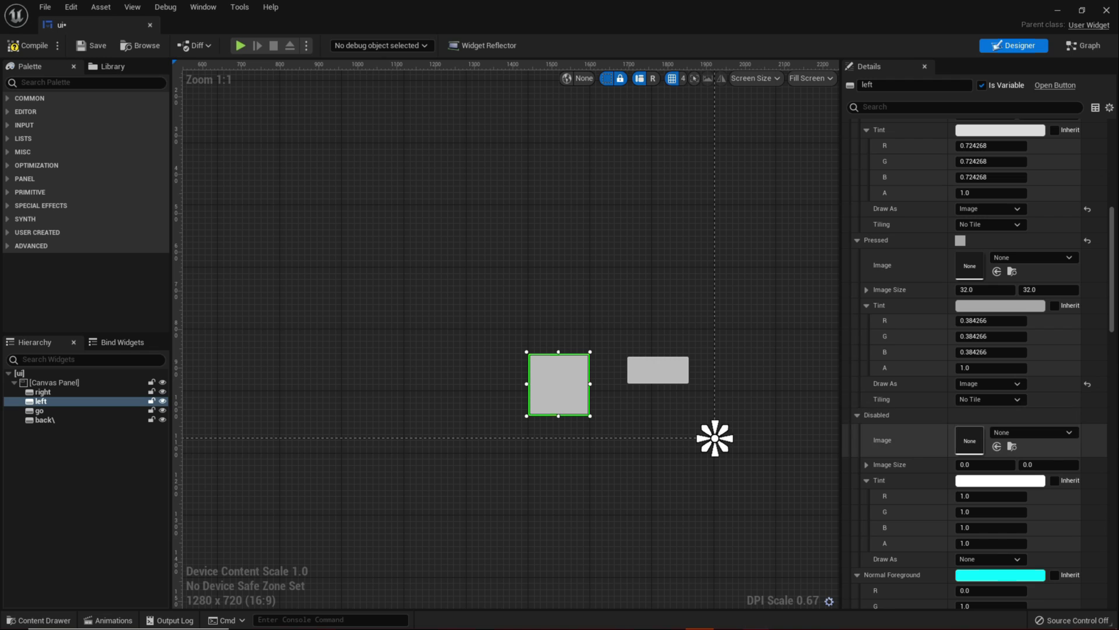
Filter the left button's details by "b", assign V_IO2__2_ as its Normal, Hovered, Pressed and Disabled images, and compile.
scroll(991, 297, up, 6)
scroll(979, 298, up, 3)
click(944, 107)
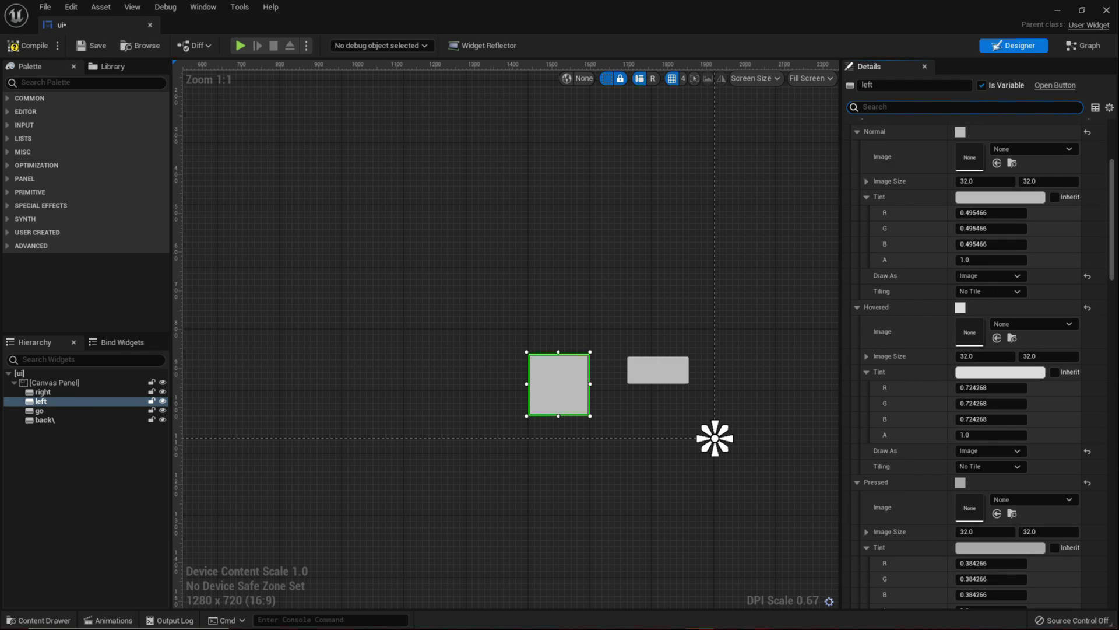
text(m)
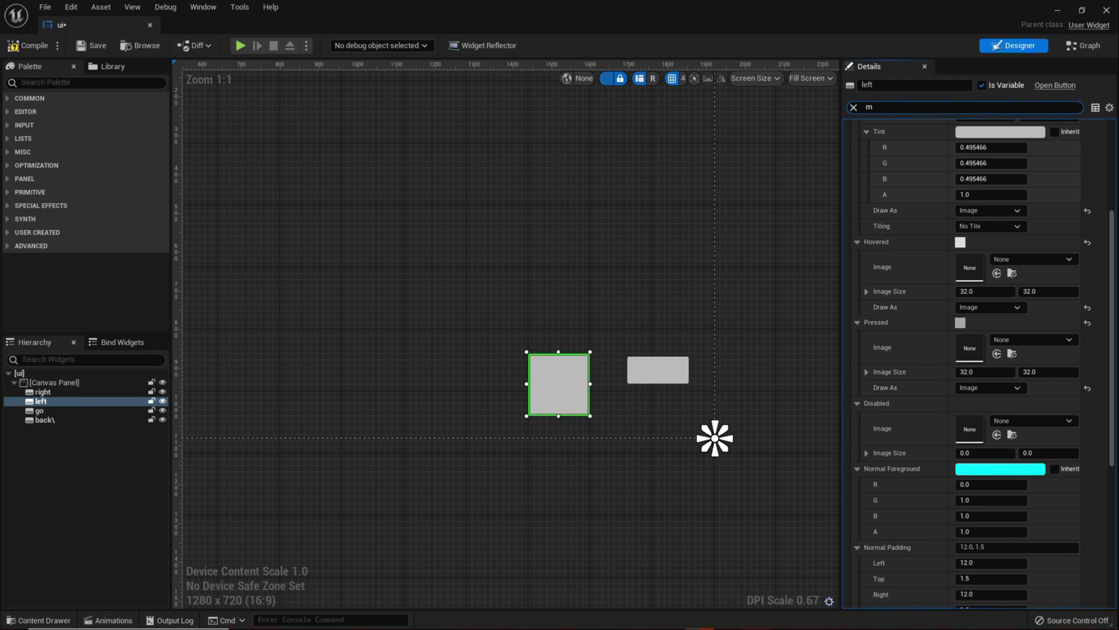
key(BackSpace)
text(b)
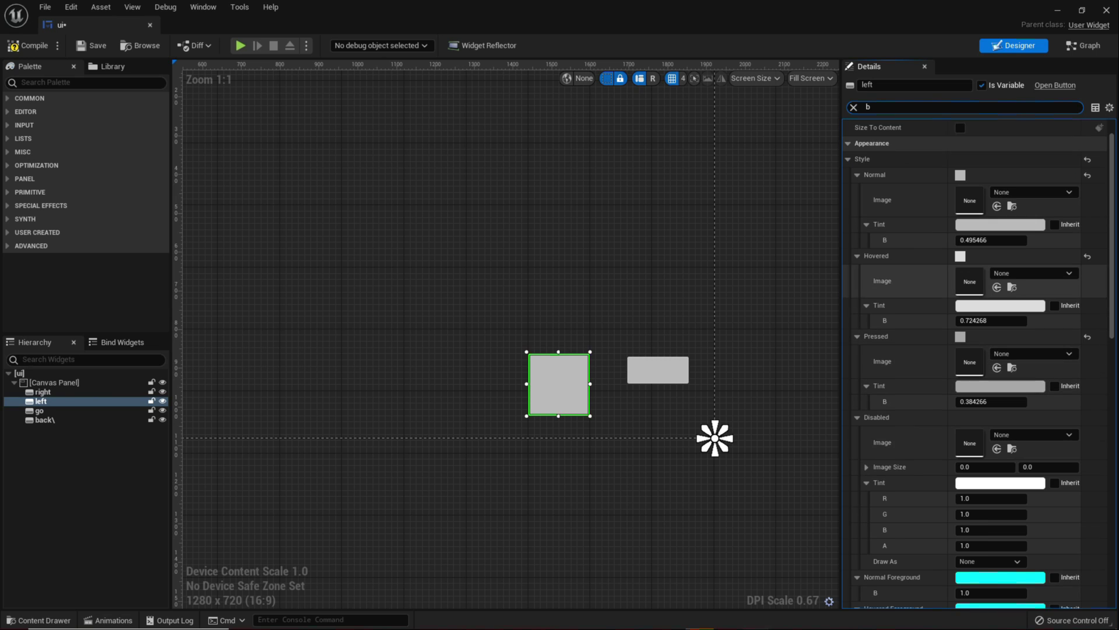
key(ctrl+space)
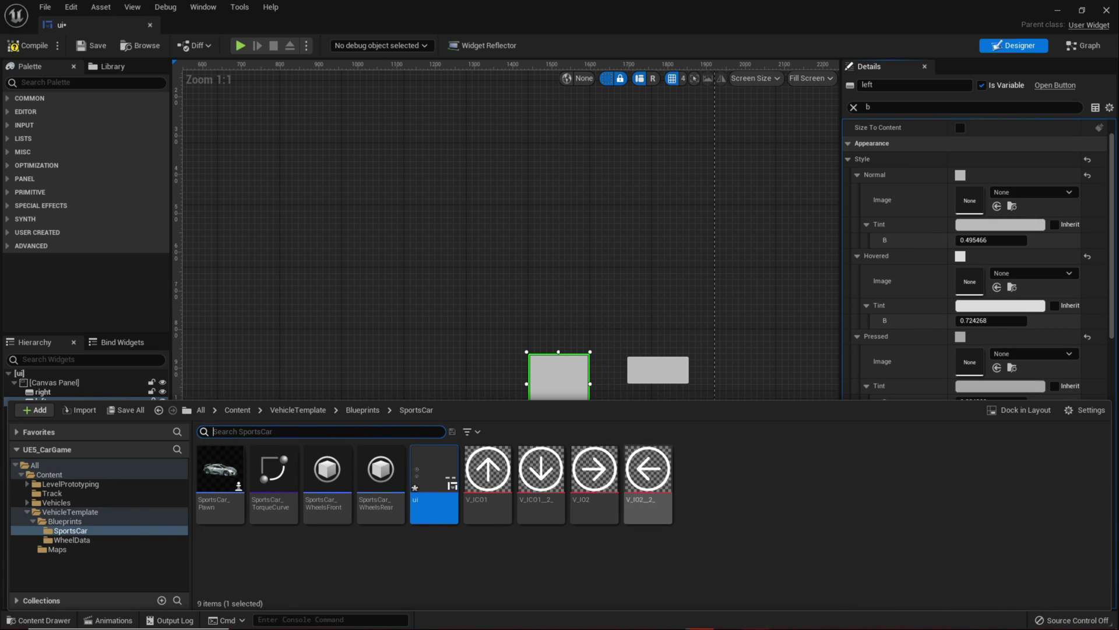
drag(647, 475, 1035, 291)
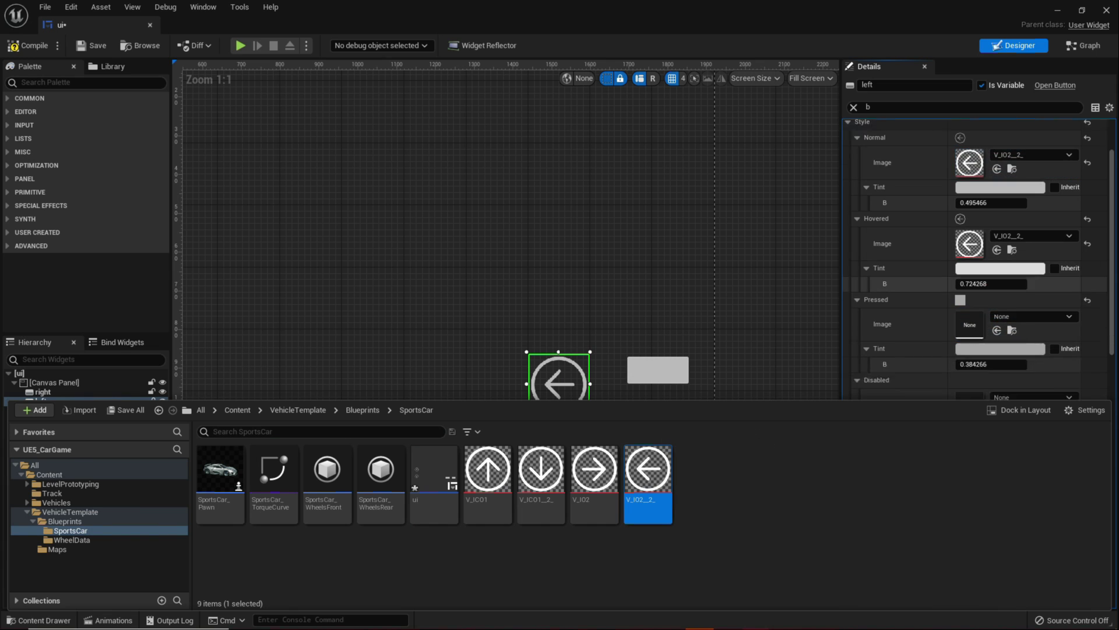
scroll(1035, 263, down, 2)
drag(647, 475, 1011, 376)
click(27, 46)
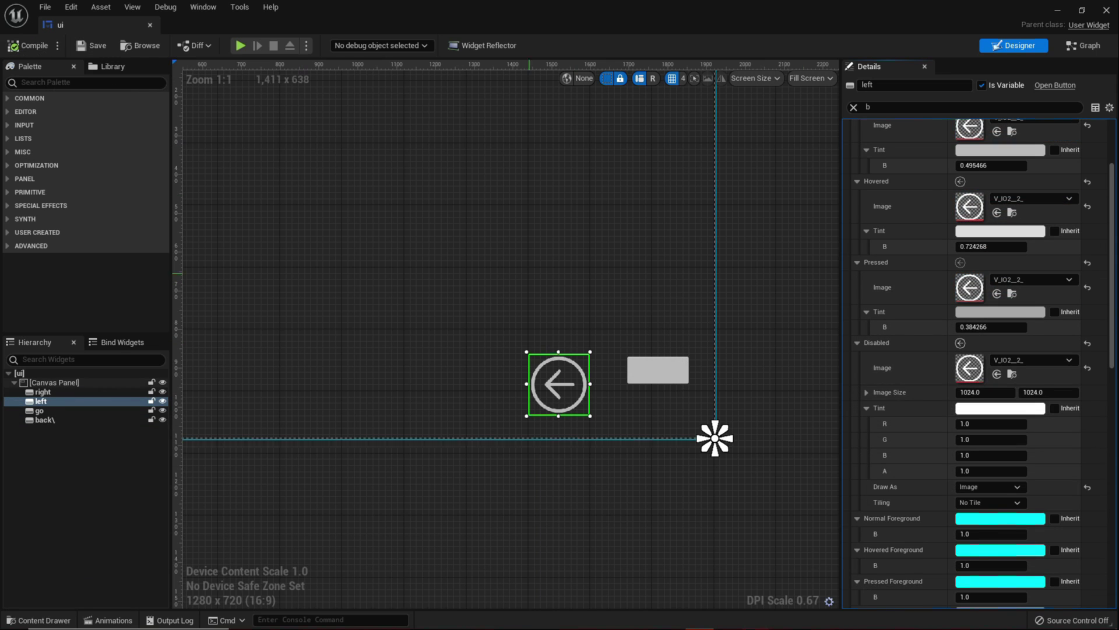
Clear the details filter and delete the right button from the canvas.
click(658, 370)
scroll(974, 315, up, 3)
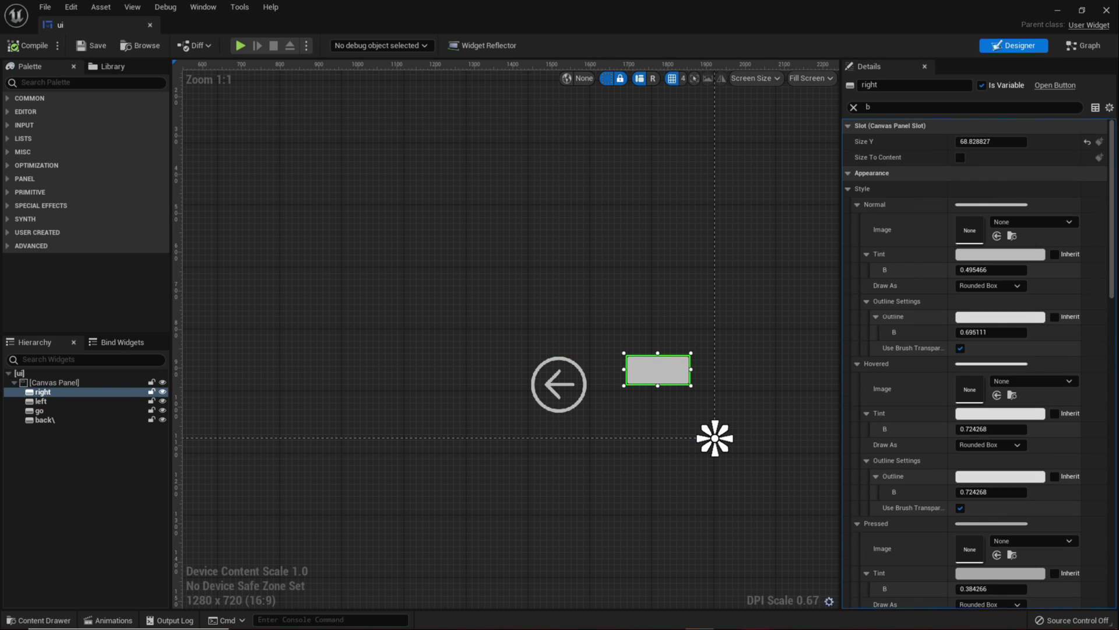
click(854, 107)
right_click(654, 370)
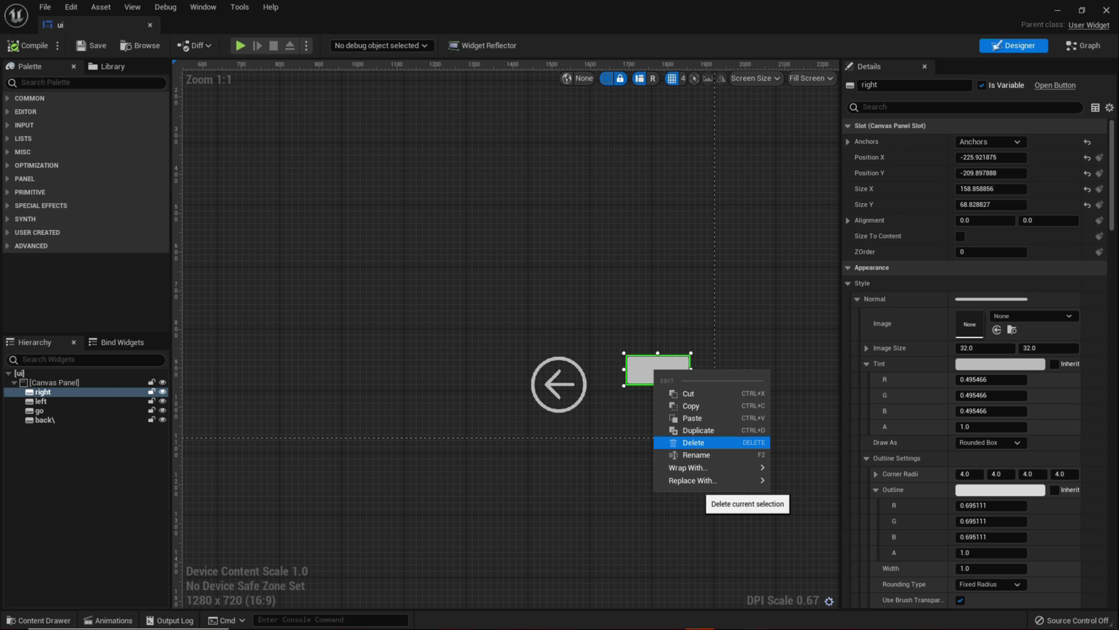
click(721, 443)
Duplicate the left arrow button and move the original and its copy side by side near the canvas's lower-right corner.
right_click(579, 379)
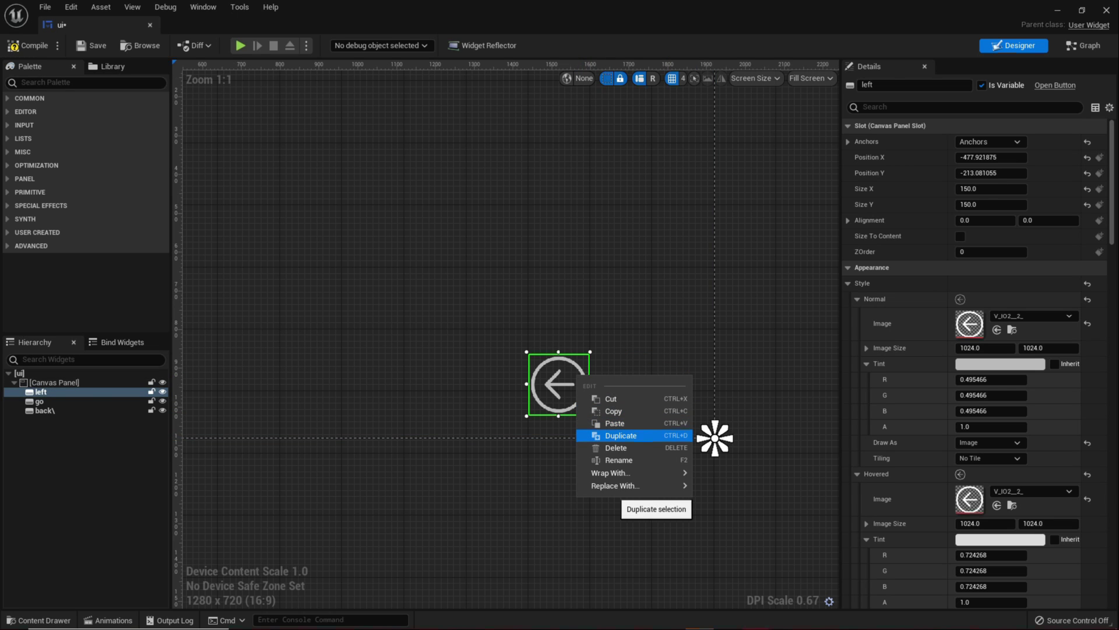
click(621, 435)
drag(714, 447, 623, 363)
click(558, 381)
drag(558, 381, 439, 355)
click(651, 382)
drag(667, 379, 579, 353)
Nudge the back button into place beneath the go button and level the duplicated arrow button with the left one.
scroll(238, 271, down, 2)
right_drag(237, 271, 646, 293)
scroll(716, 304, up, 2)
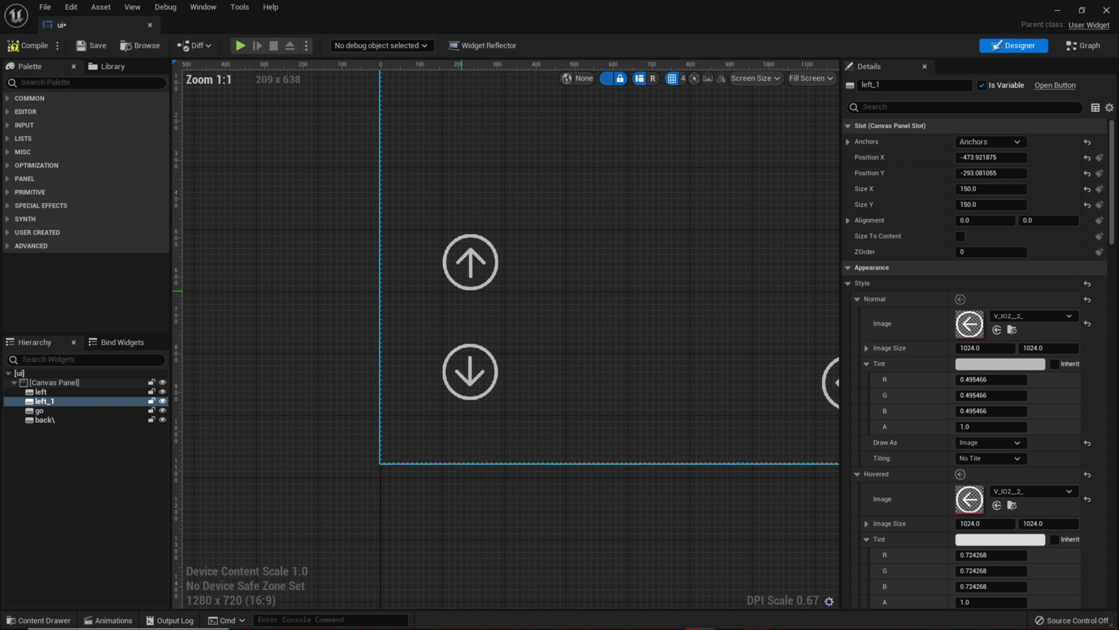
scroll(468, 296, up, 3)
click(454, 242)
drag(469, 424, 471, 428)
right_drag(683, 380, 183, 342)
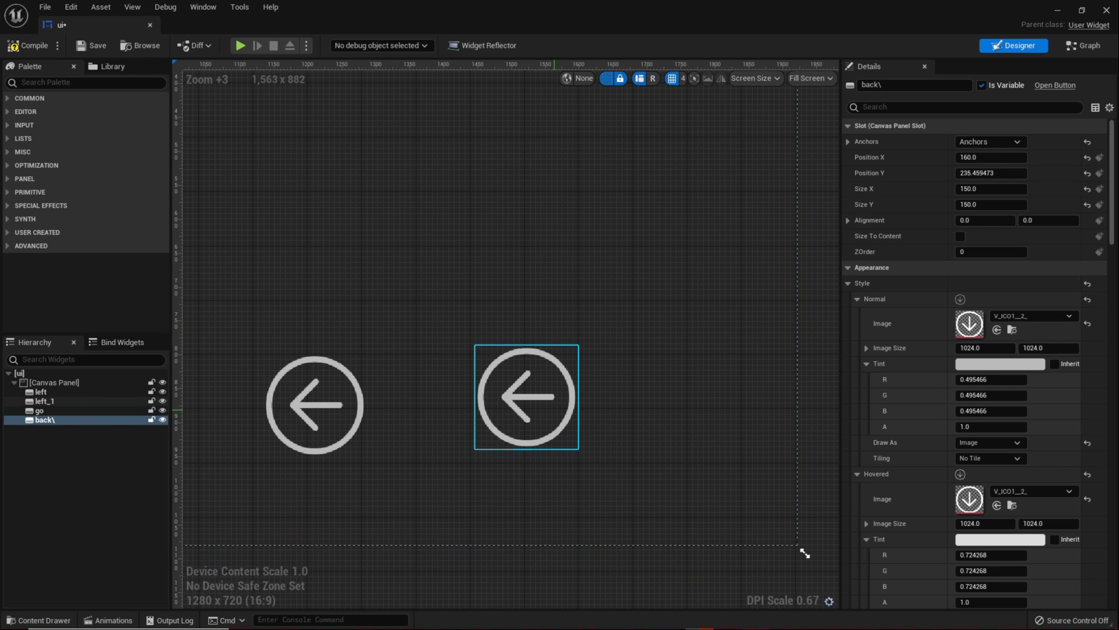
drag(546, 403, 544, 412)
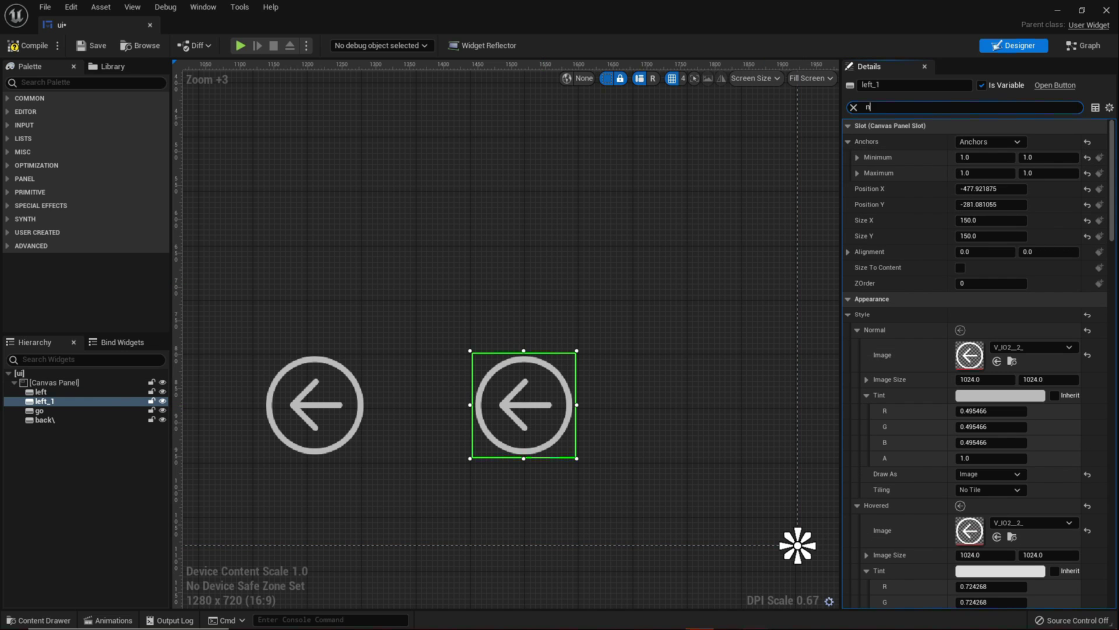
Filter the duplicated button's details by "b" and assign V_IO2 as its Normal, Hovered, Pressed and Disabled images.
text(b)
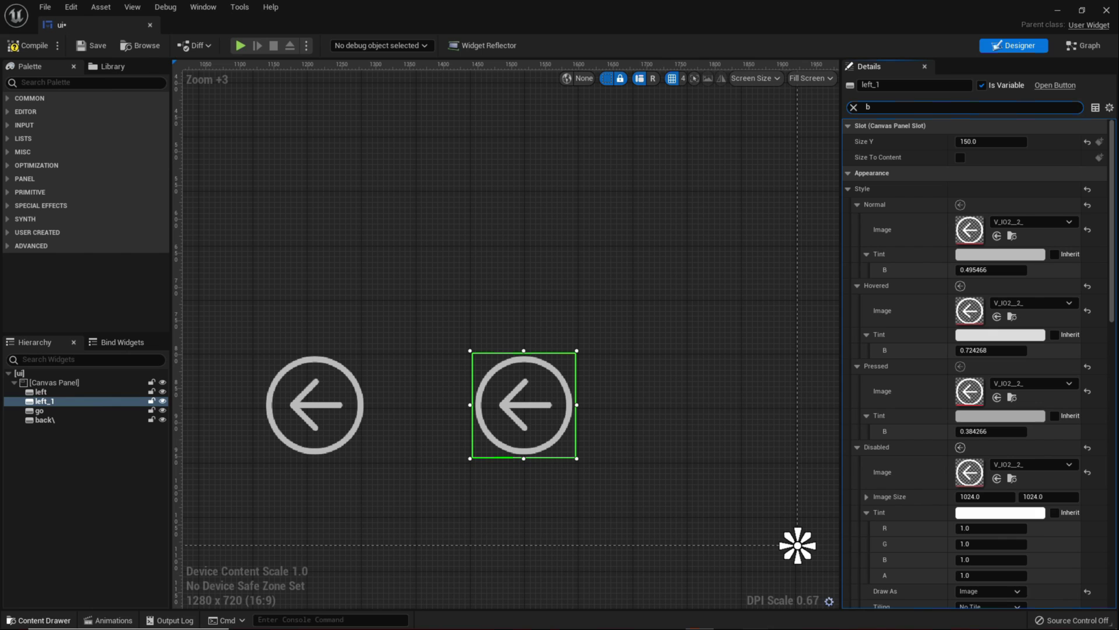
key(ctrl+space)
click(594, 472)
drag(594, 472, 1013, 318)
scroll(1020, 263, down, 3)
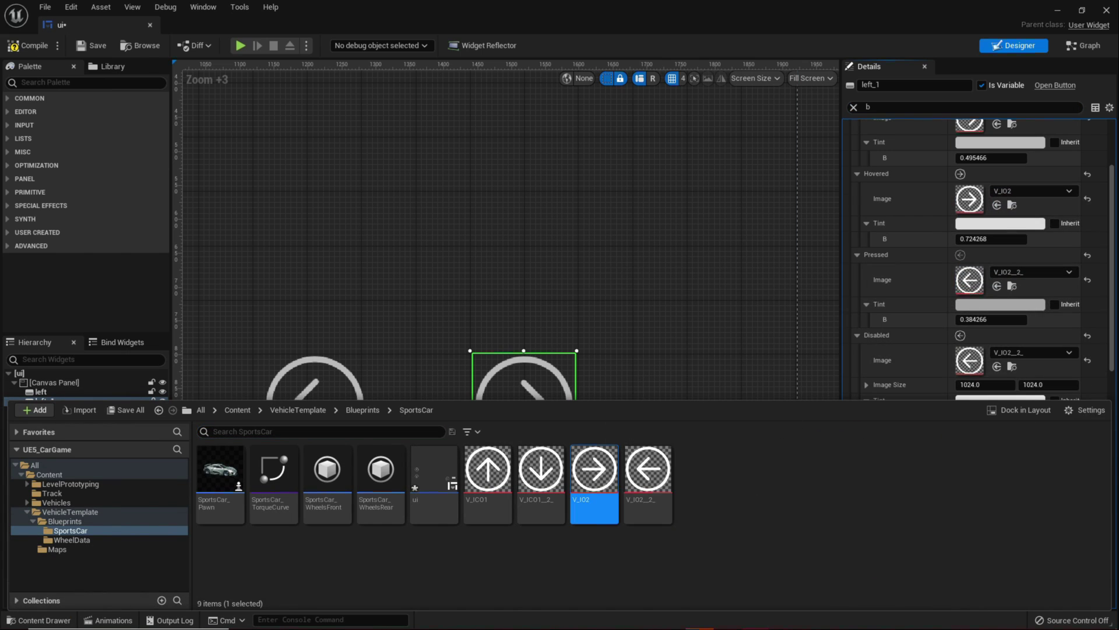
drag(594, 472, 996, 303)
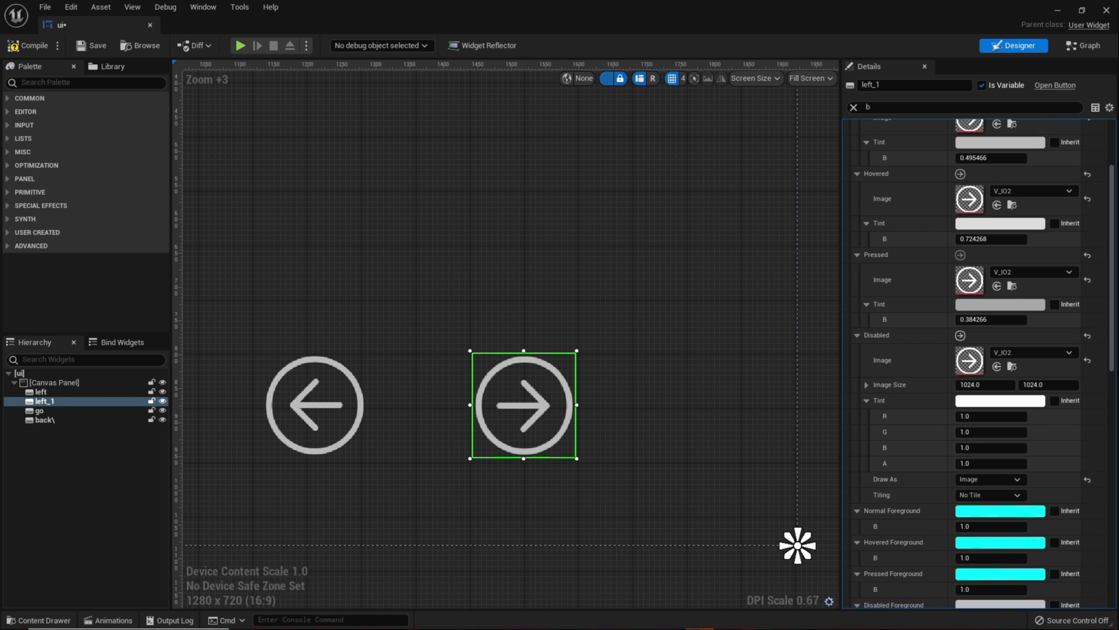
scroll(980, 361, down, 10)
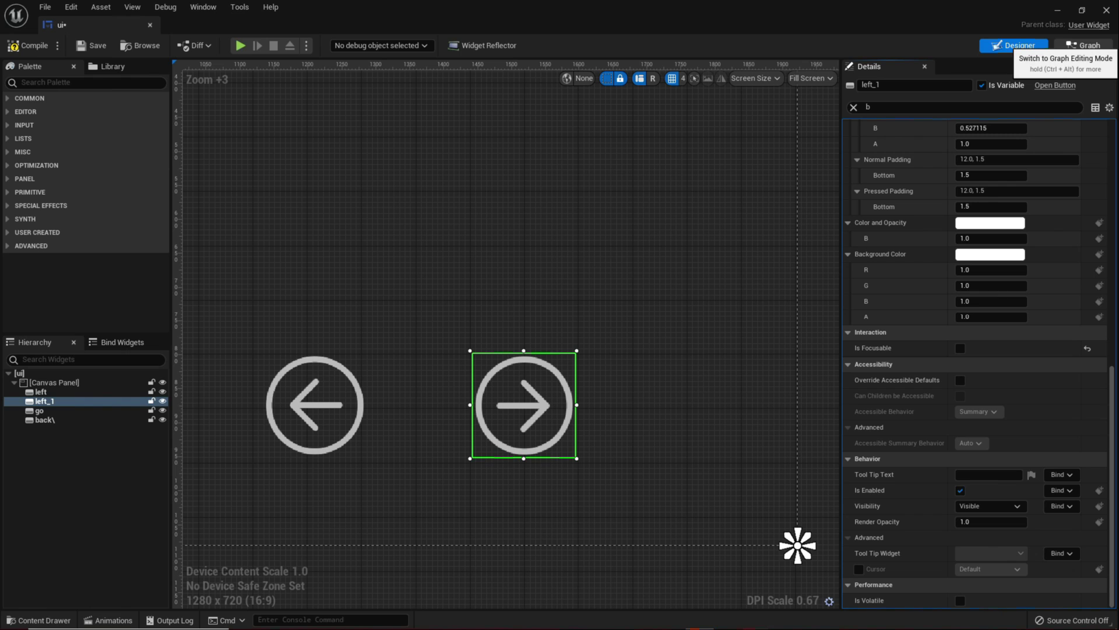
Compile the widget from its event graph and delete the orphaned On Pressed (right) and On Released (right) events.
click(1083, 46)
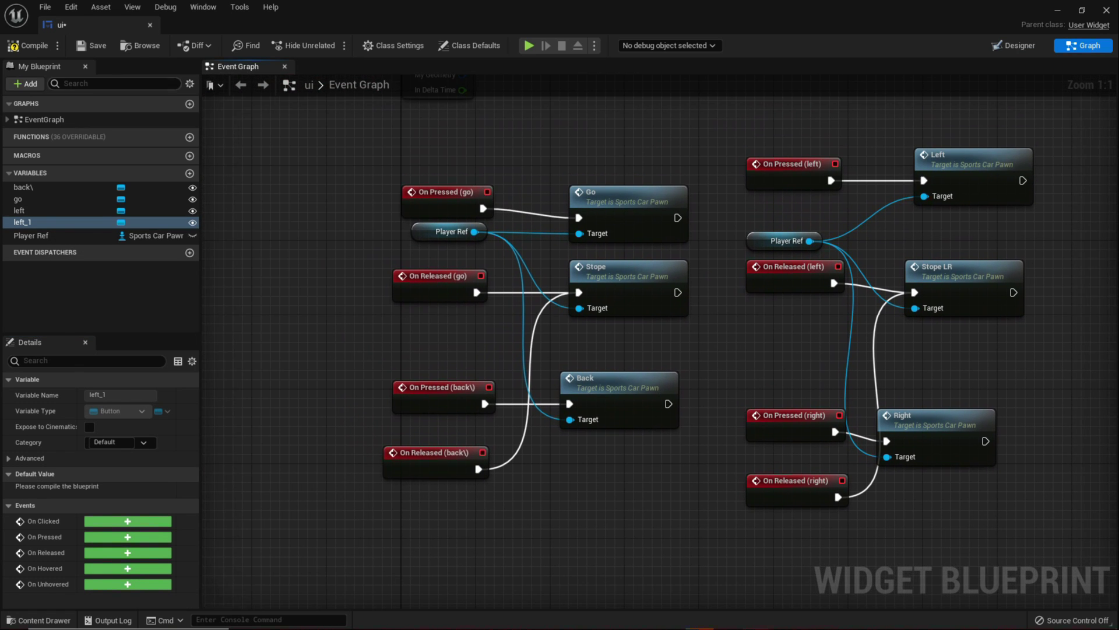
click(29, 45)
right_drag(758, 305, 526, 217)
drag(497, 296, 586, 405)
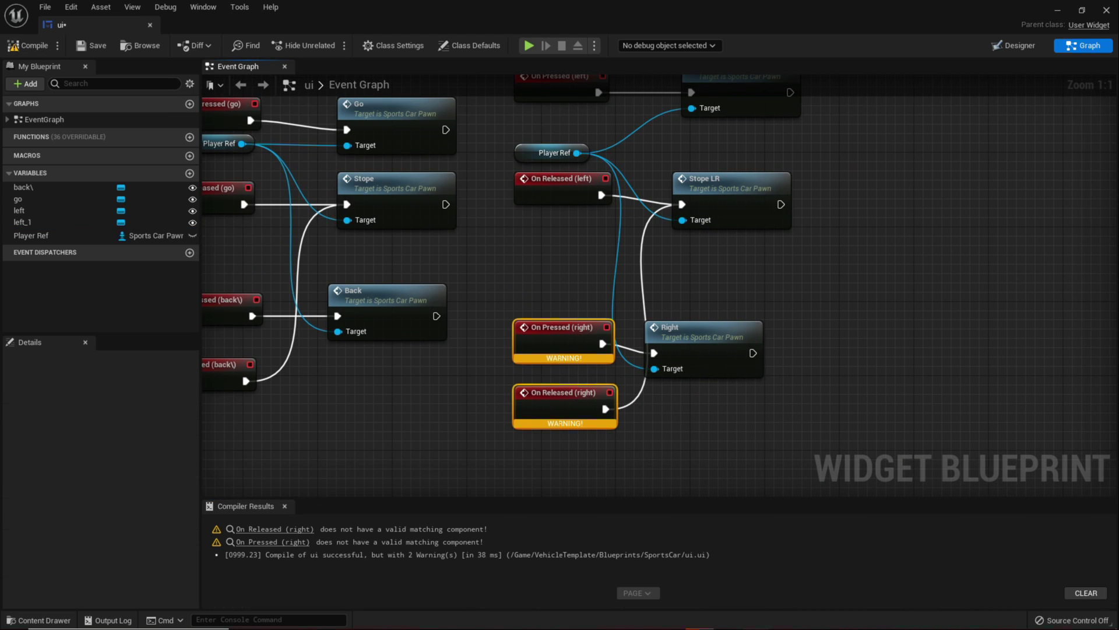
key(Delete)
Add On Pressed and On Released events for the left_1 button and place them beside the Right call.
click(23, 222)
click(128, 505)
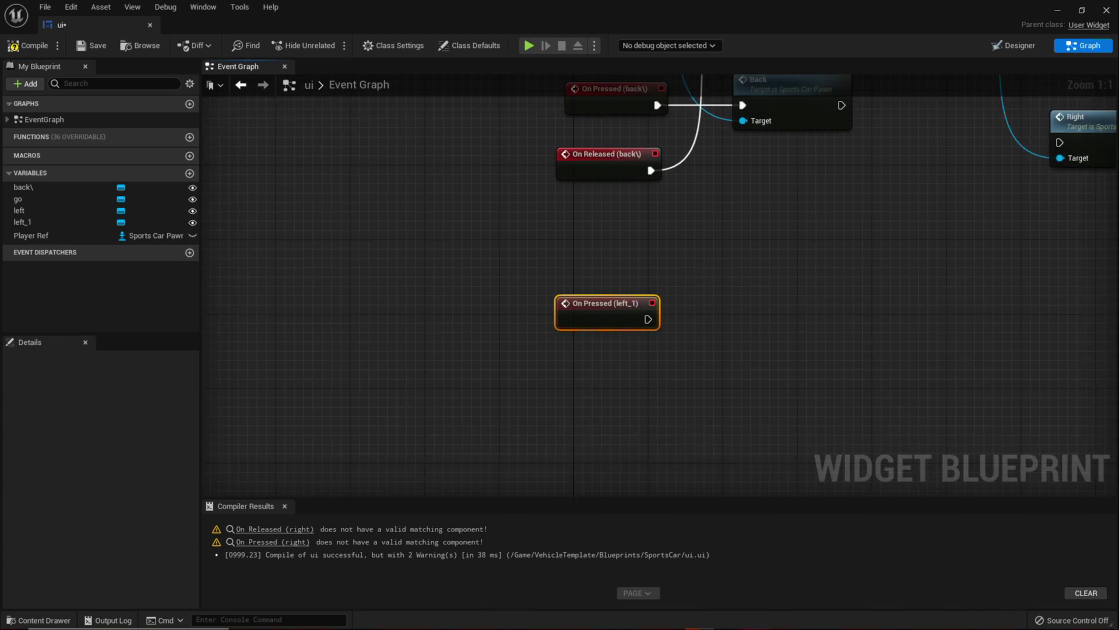
click(128, 520)
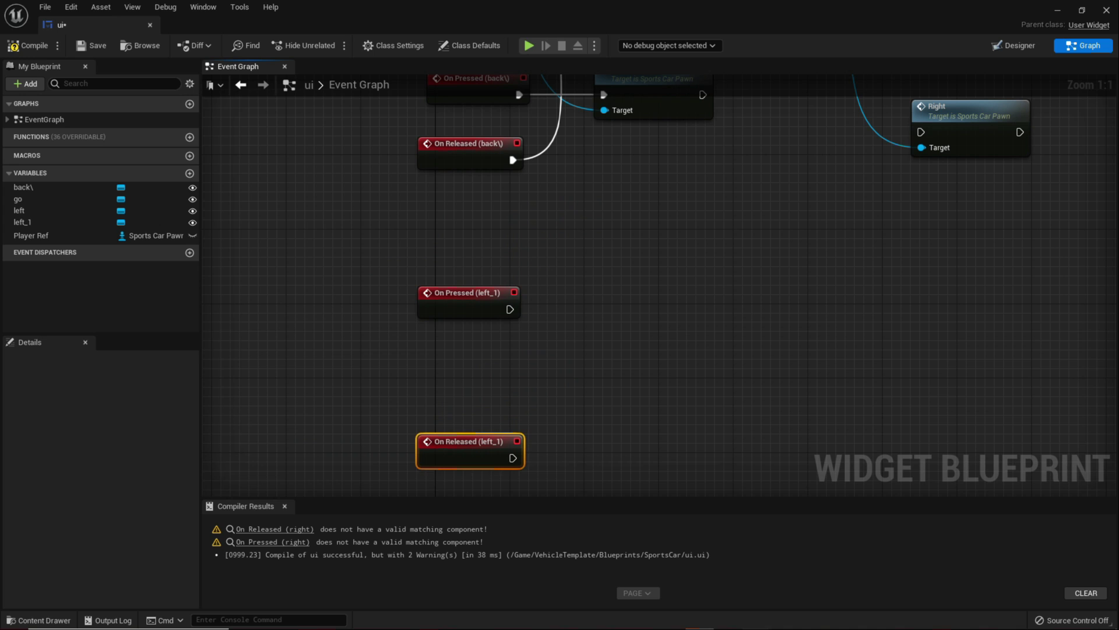
drag(466, 443, 690, 350)
right_drag(690, 350, 477, 579)
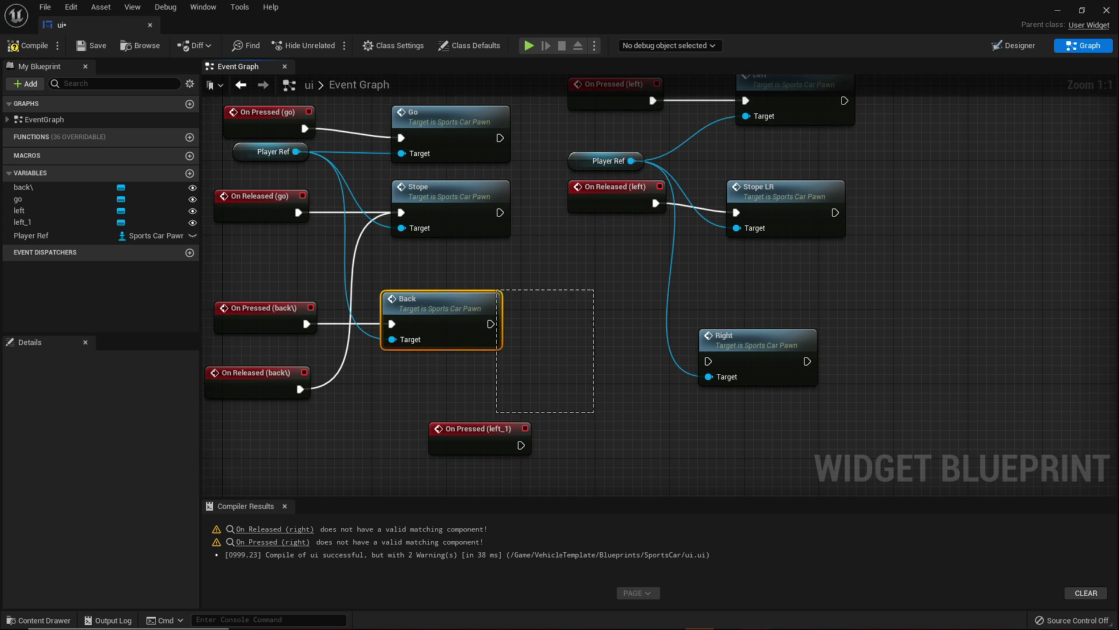
right_drag(611, 390, 590, 228)
click(590, 228)
drag(454, 424, 528, 359)
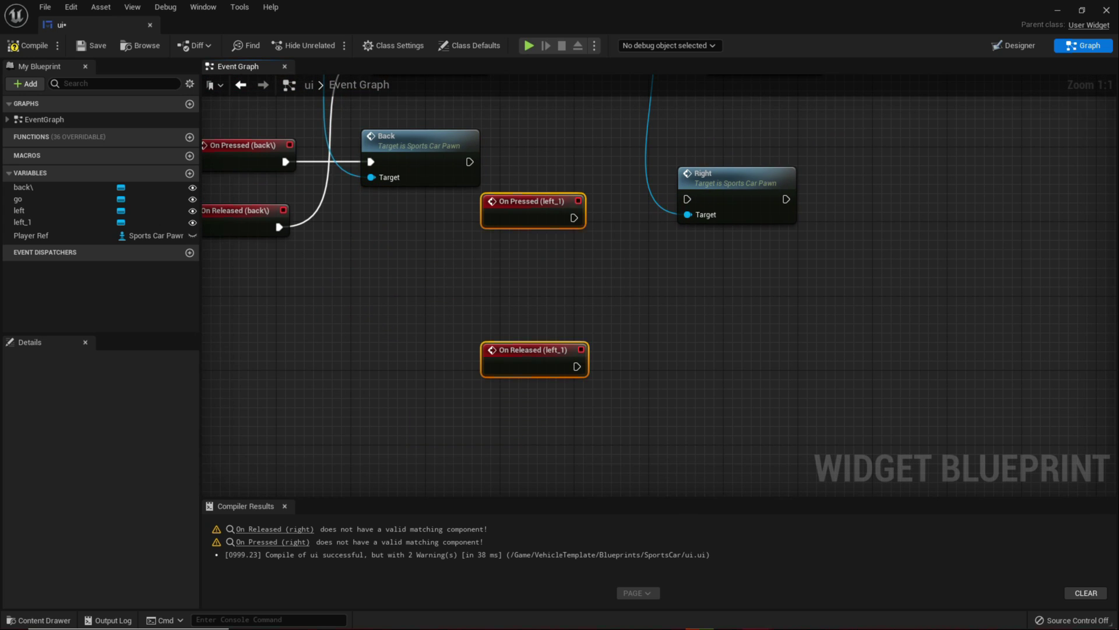
Connect On Pressed (left_1) to Right and On Released (left_1) to Stope LR, and compile the widget.
drag(573, 217, 688, 199)
drag(565, 453, 703, 136)
click(28, 46)
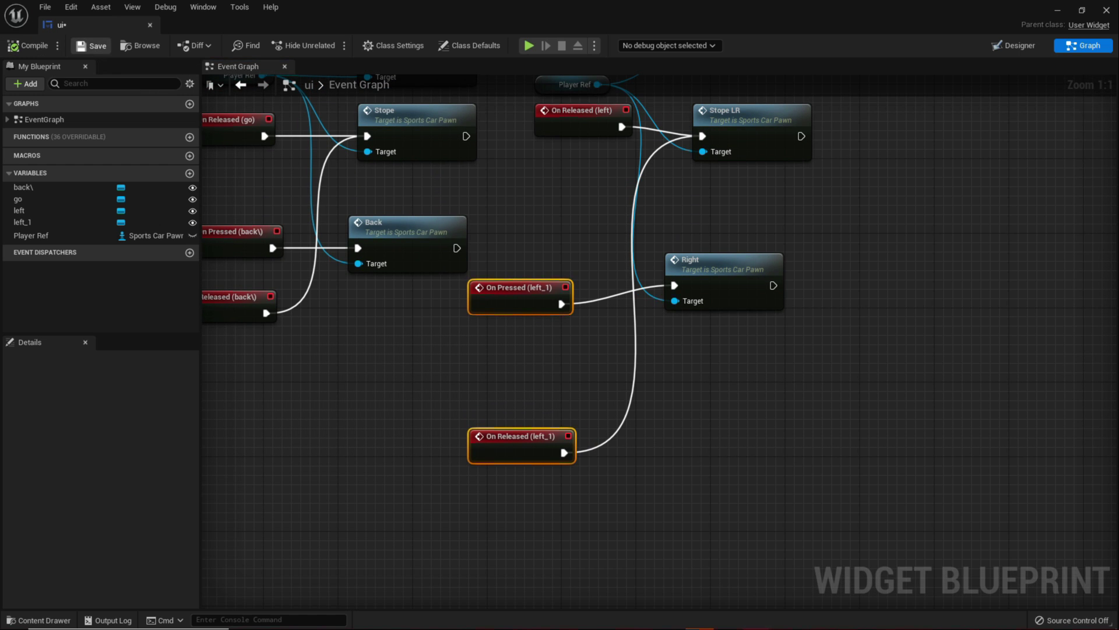
Play the level in the main editor to check the button layout and stop the session.
key(alt+Tab)
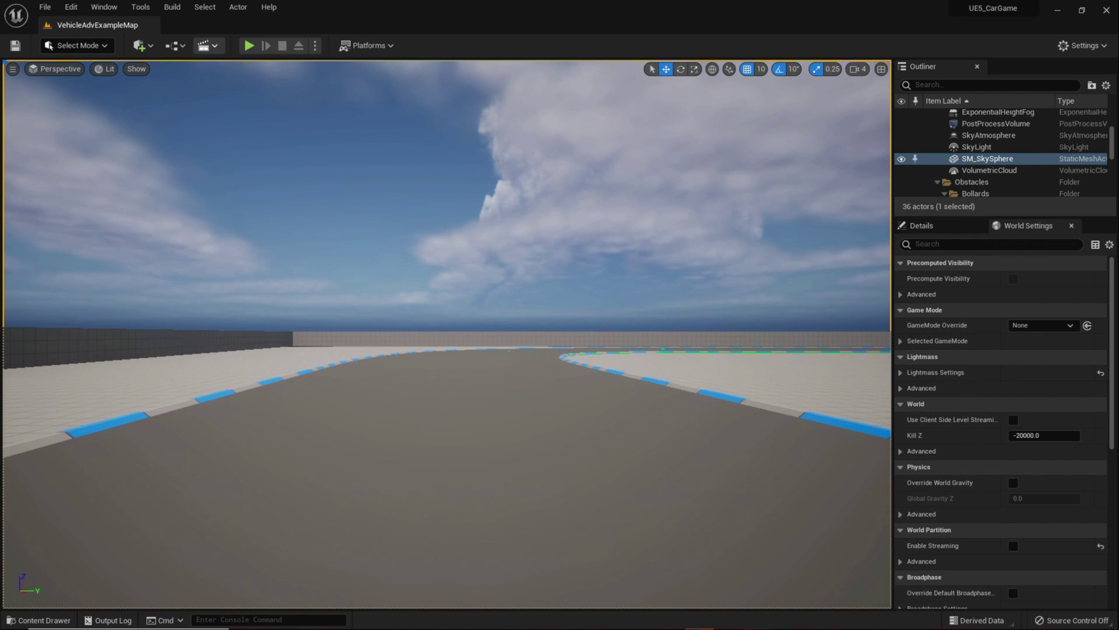
click(249, 46)
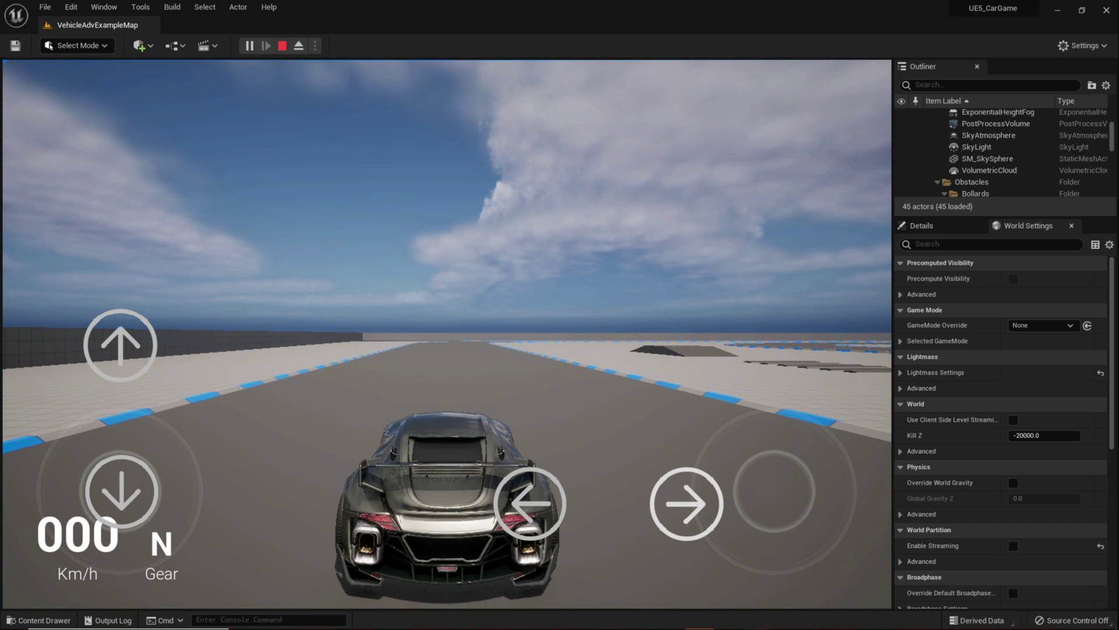
key(Escape)
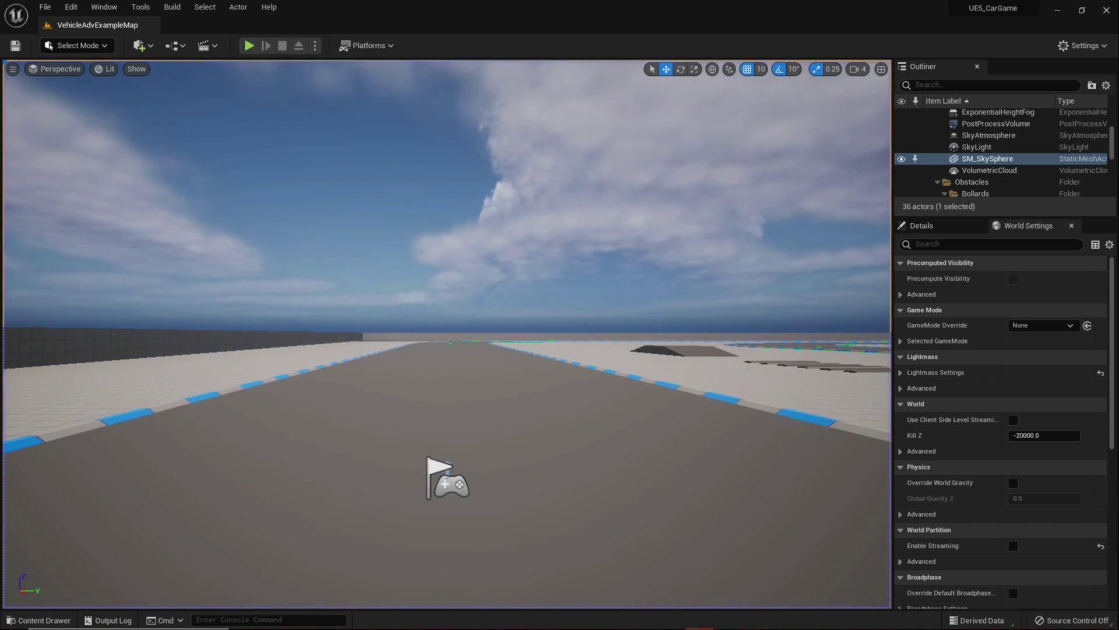
In the ui widget's designer, move both steering arrow buttons together closer to the canvas's lower-right corner.
key(super)
mouse_move(757, 617)
click(819, 559)
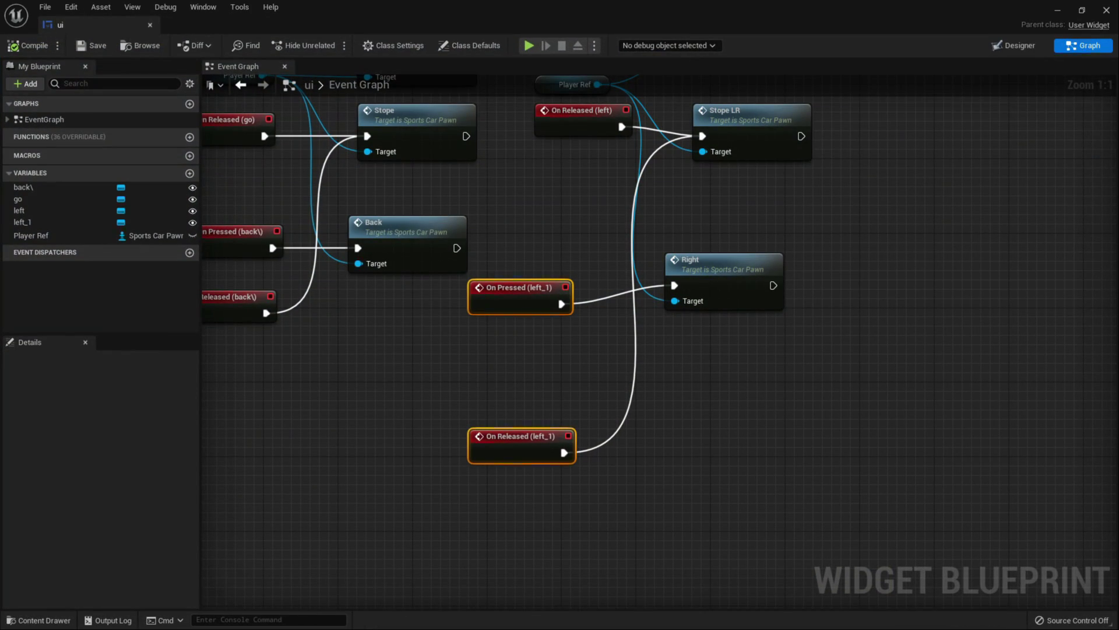
click(1014, 46)
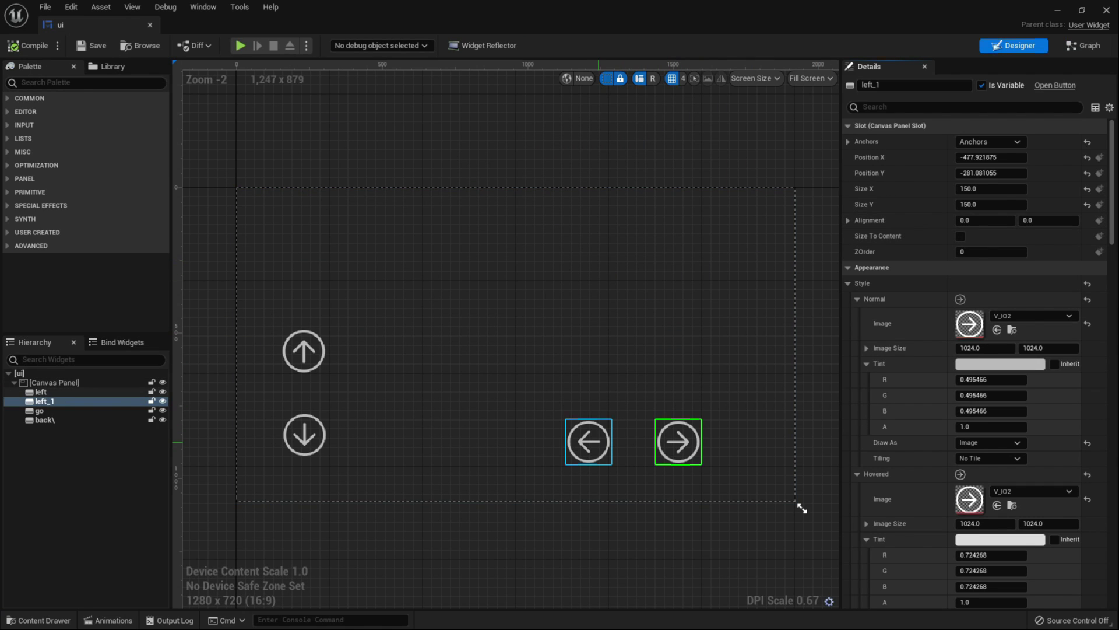
ctrl+click(588, 441)
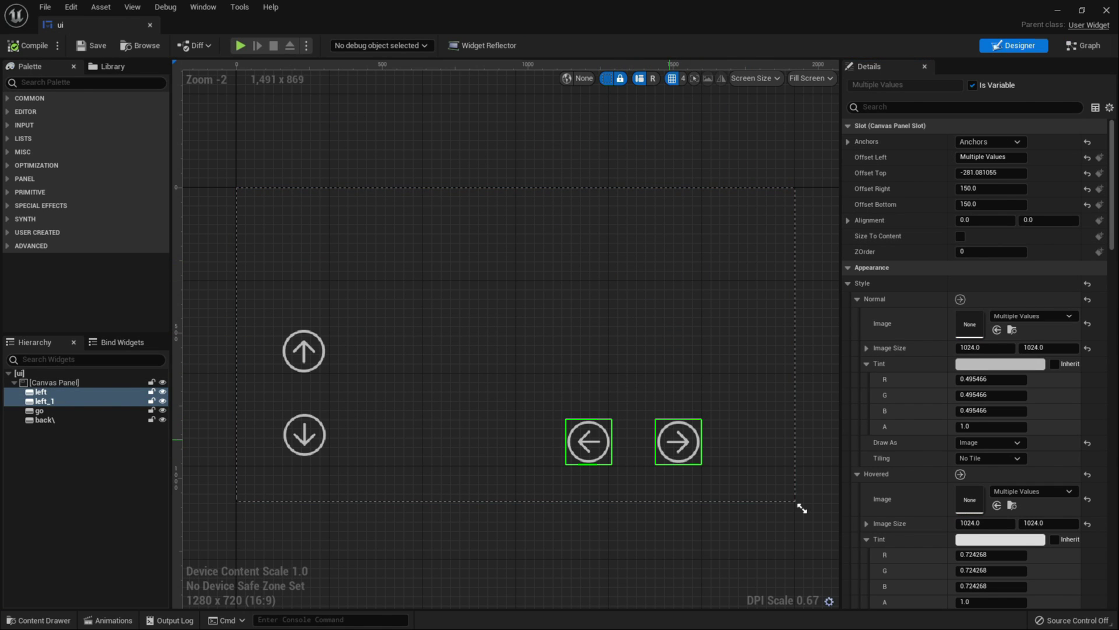
drag(678, 441, 740, 452)
click(712, 461)
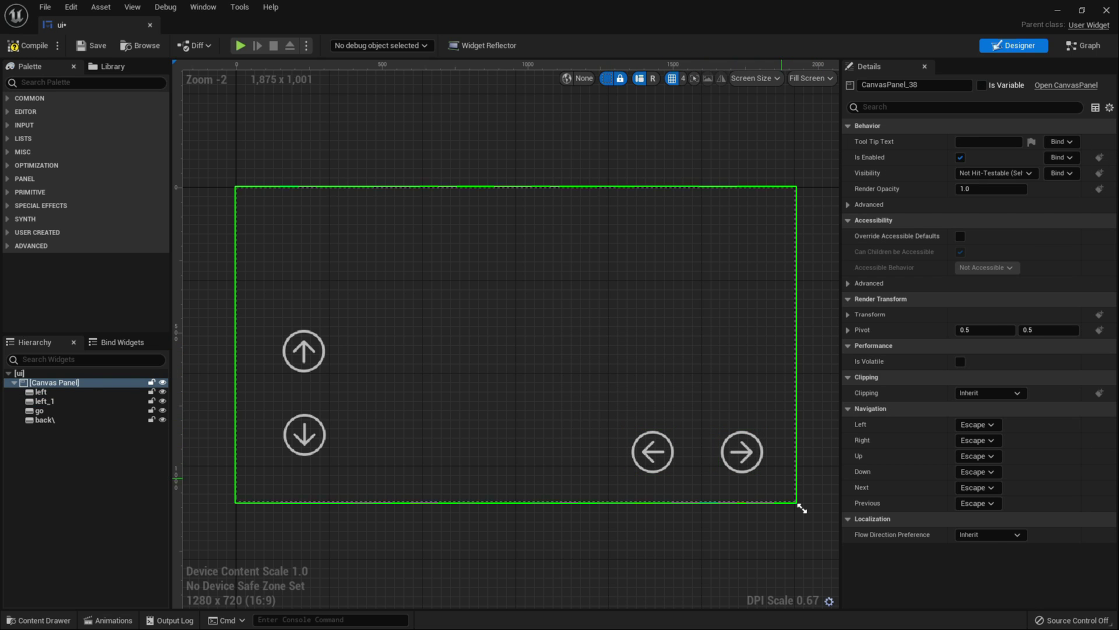
Set the right-arrow button's anchor to the canvas's bottom-right corner.
click(734, 460)
click(991, 142)
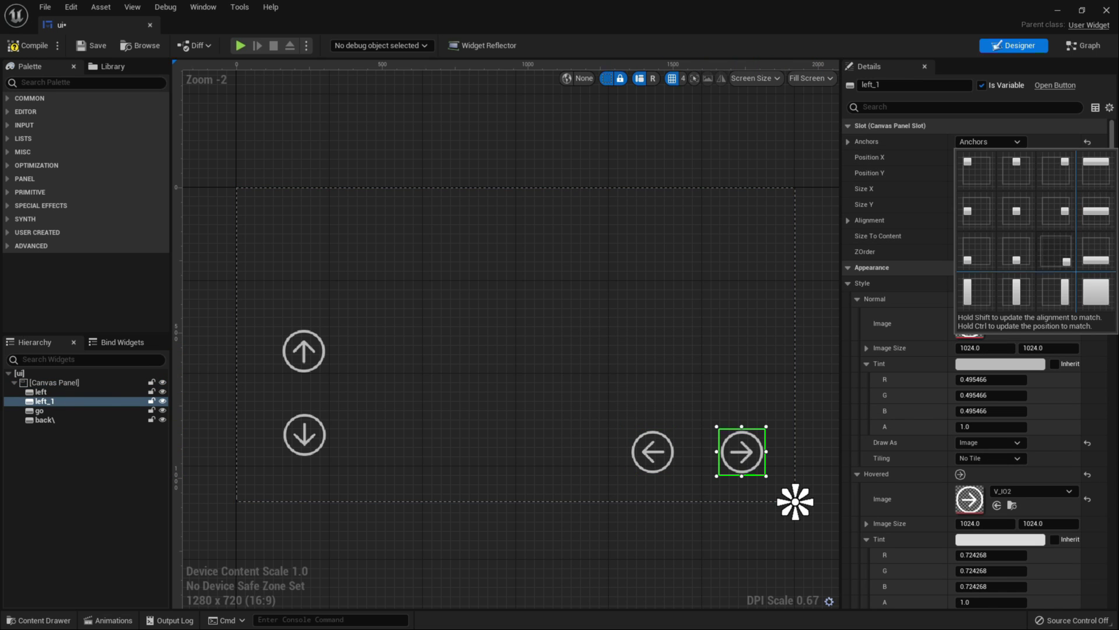
click(1058, 253)
click(654, 454)
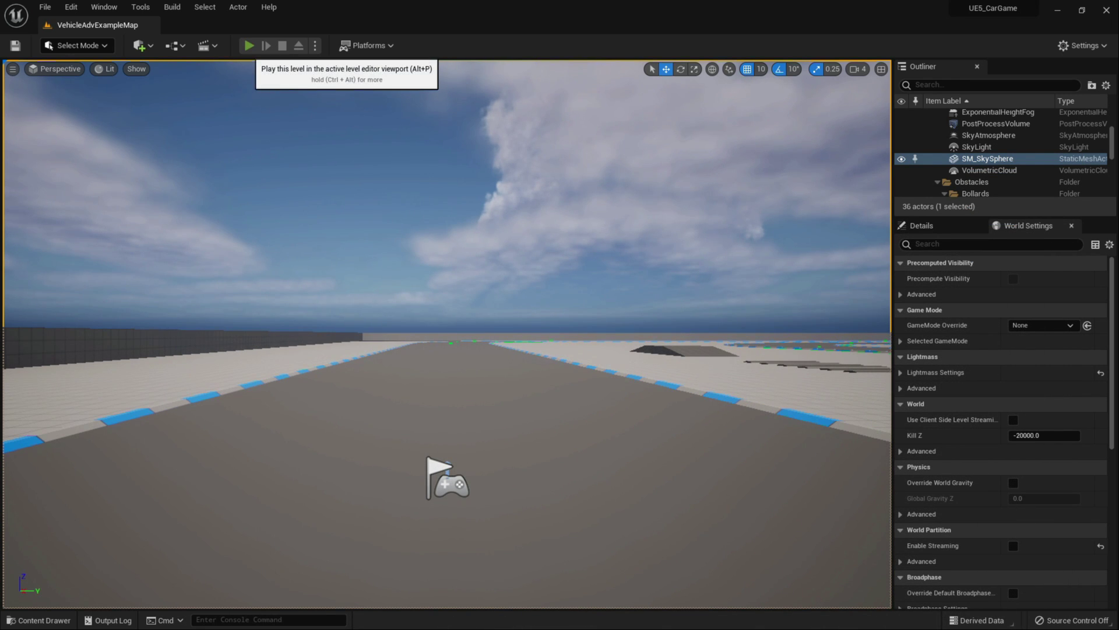
Play the level, test the on-screen go button, and stop the session.
click(249, 46)
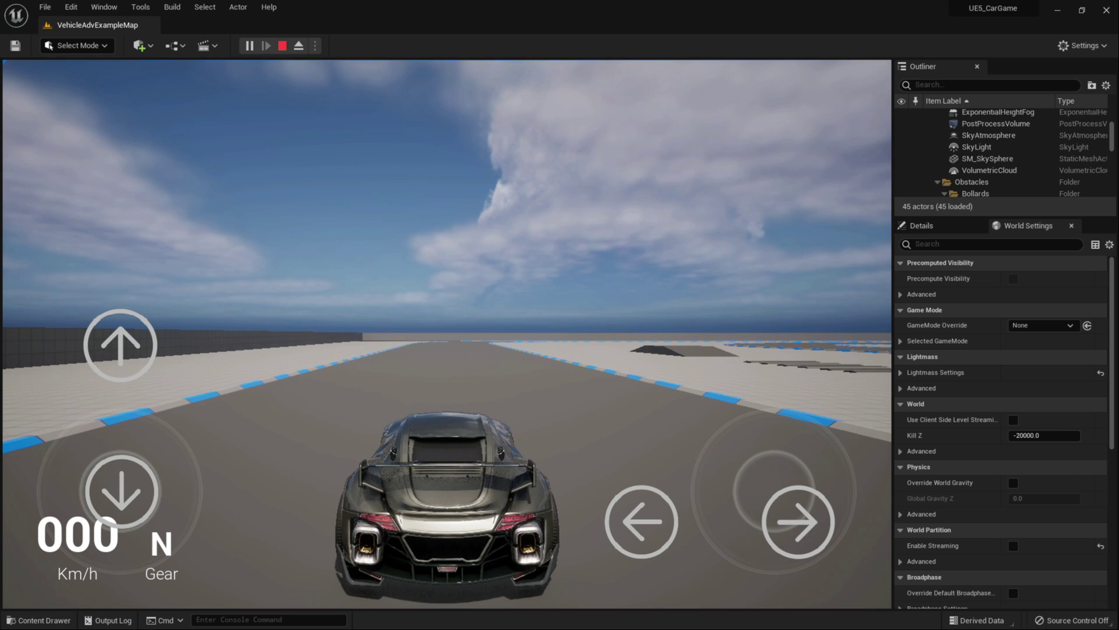
click(120, 345)
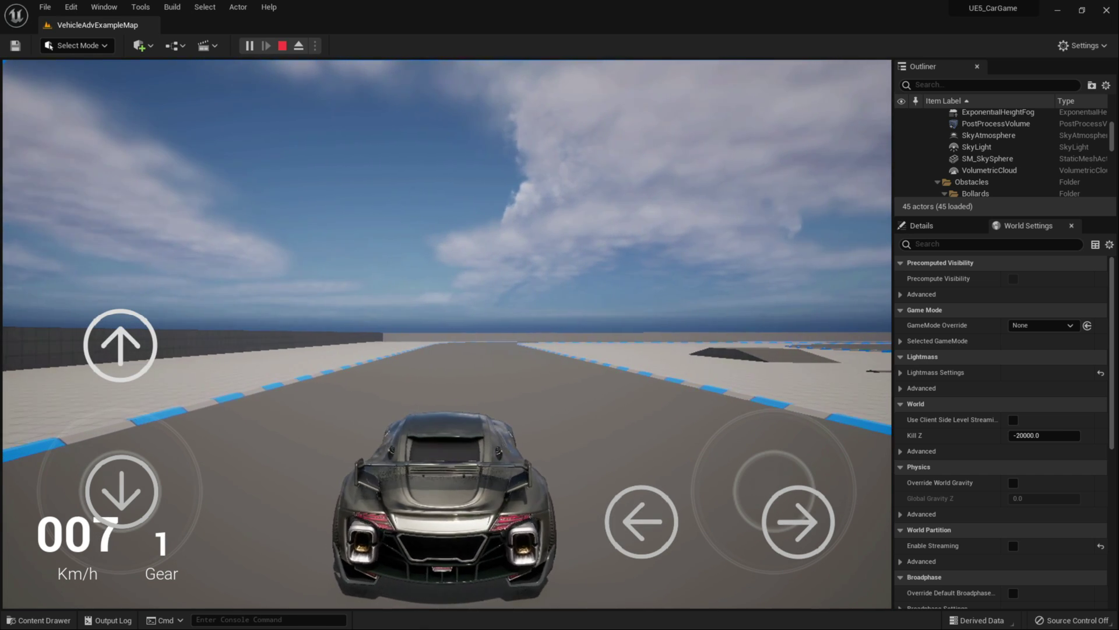
key(Escape)
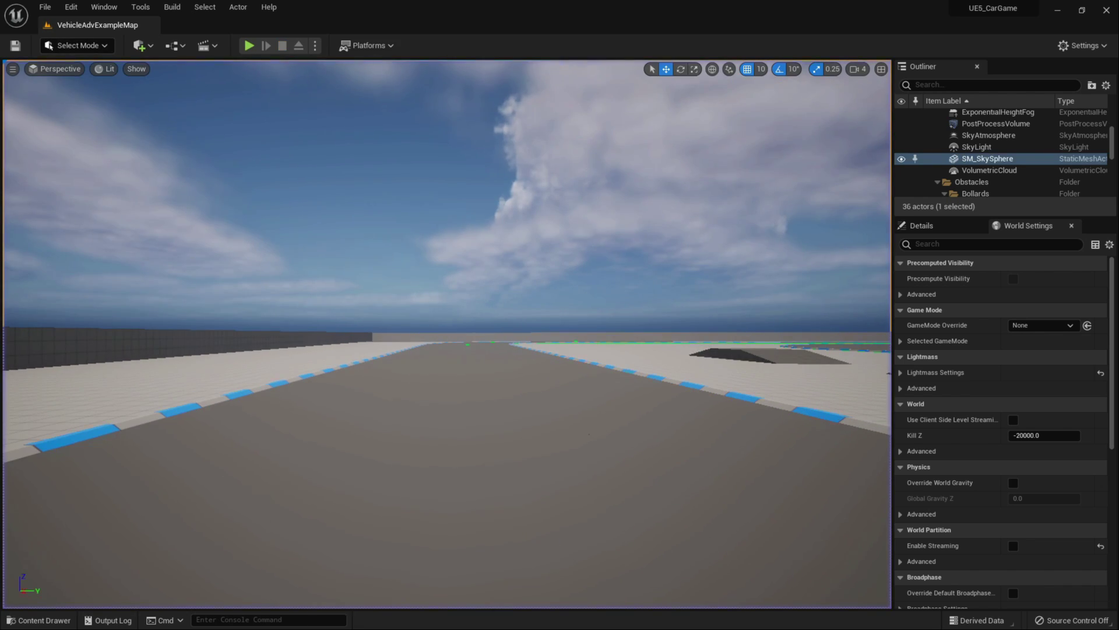
Open the SportsCar_Pawn blueprint from the SportsCar folder at its event graph.
click(70, 7)
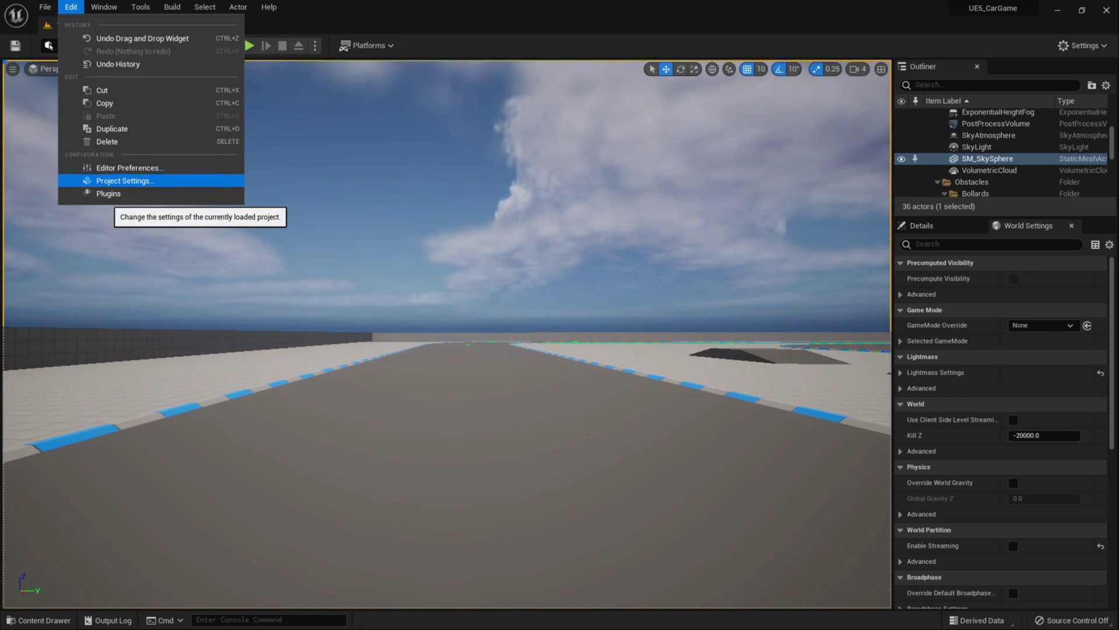
click(61, 620)
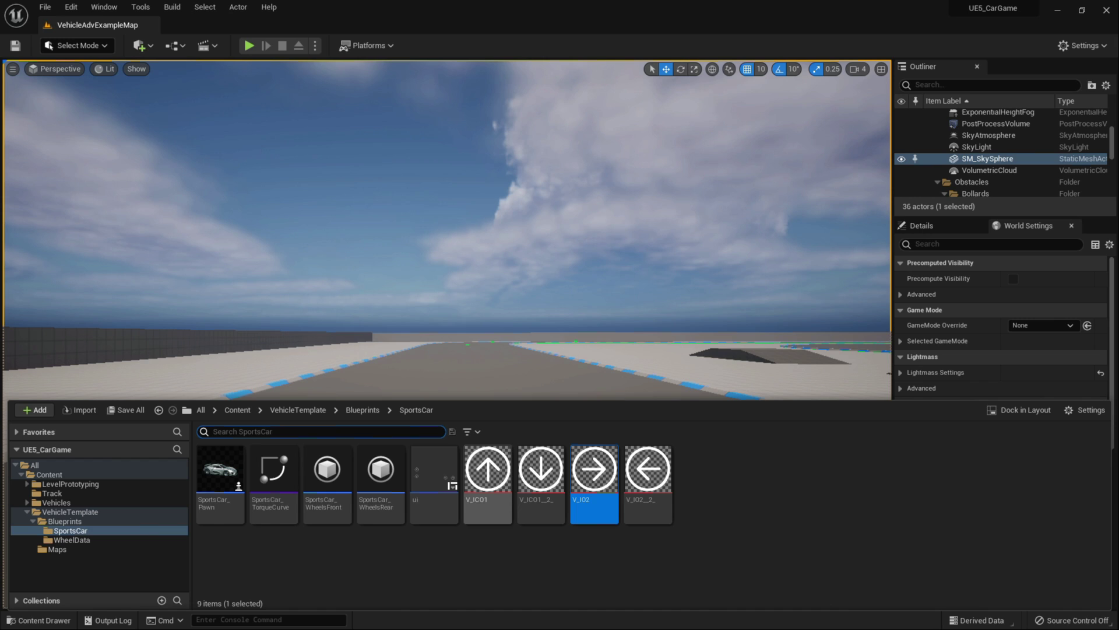
click(224, 466)
double_click(238, 485)
right_drag(306, 181, 215, 340)
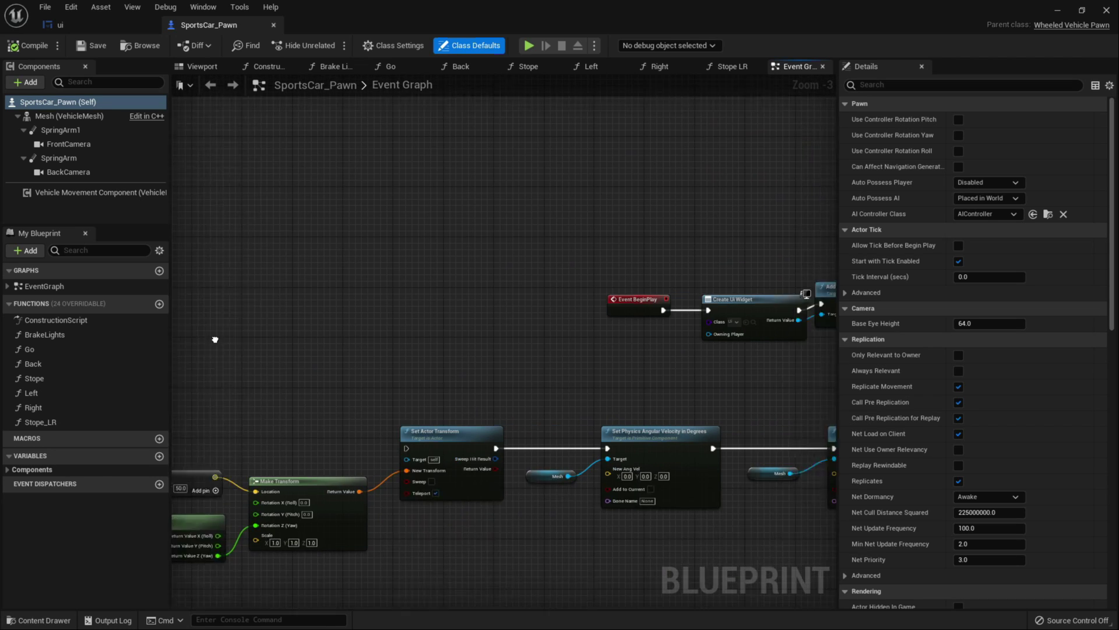
Add a Get Player Controller node near Add to Viewport in the Event BeginPlay chain.
right_drag(738, 326, 460, 334)
scroll(460, 334, up, 2)
click(657, 324)
right_drag(692, 239, 535, 250)
scroll(534, 251, up, 1)
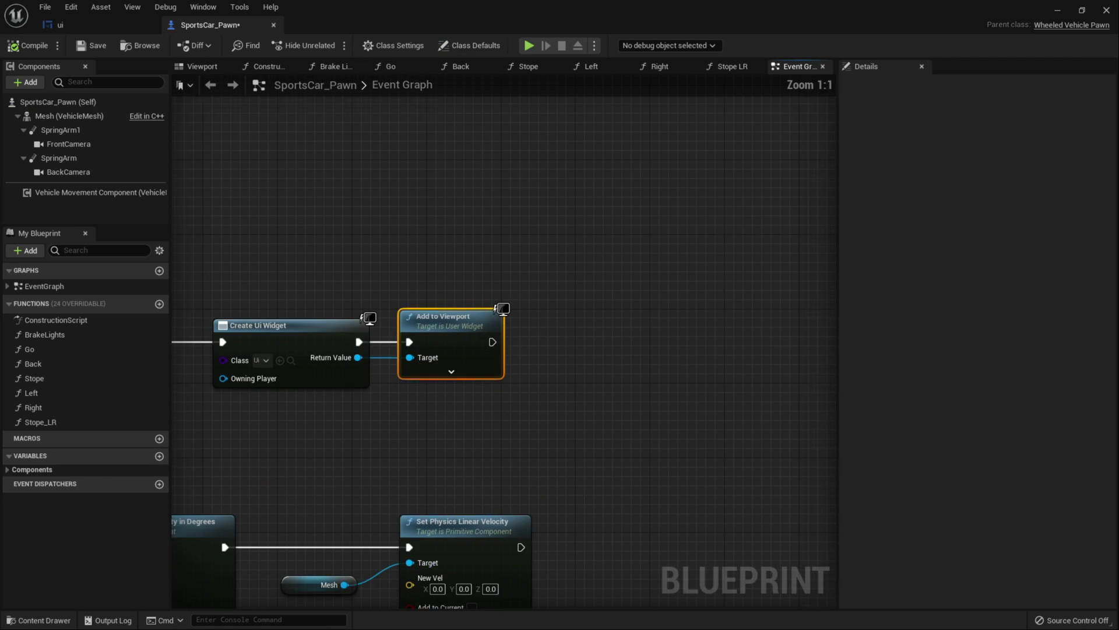
right_click(535, 251)
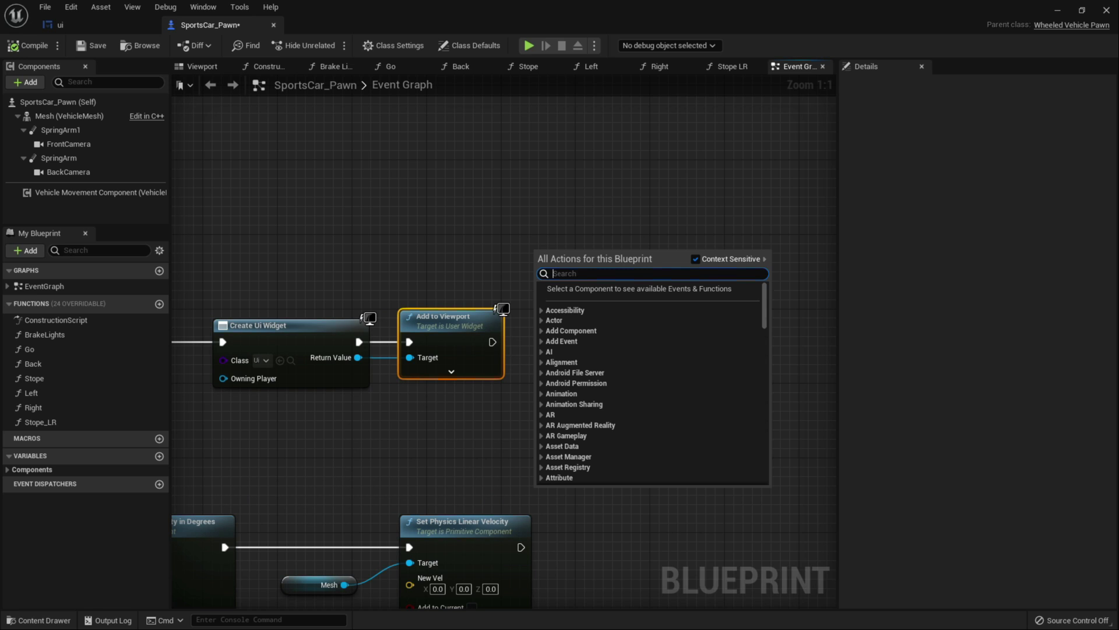
text(get player)
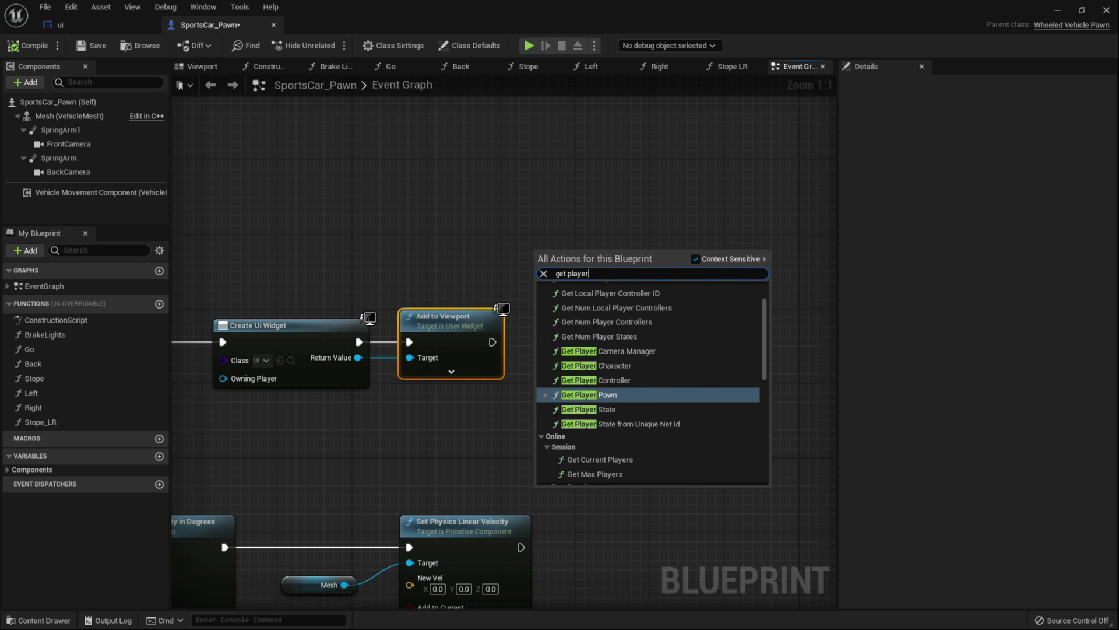
click(595, 381)
Search for "touch" actions from the player controller's return value and add a linked Activate Touch Interface node.
drag(652, 279, 666, 316)
text(s)
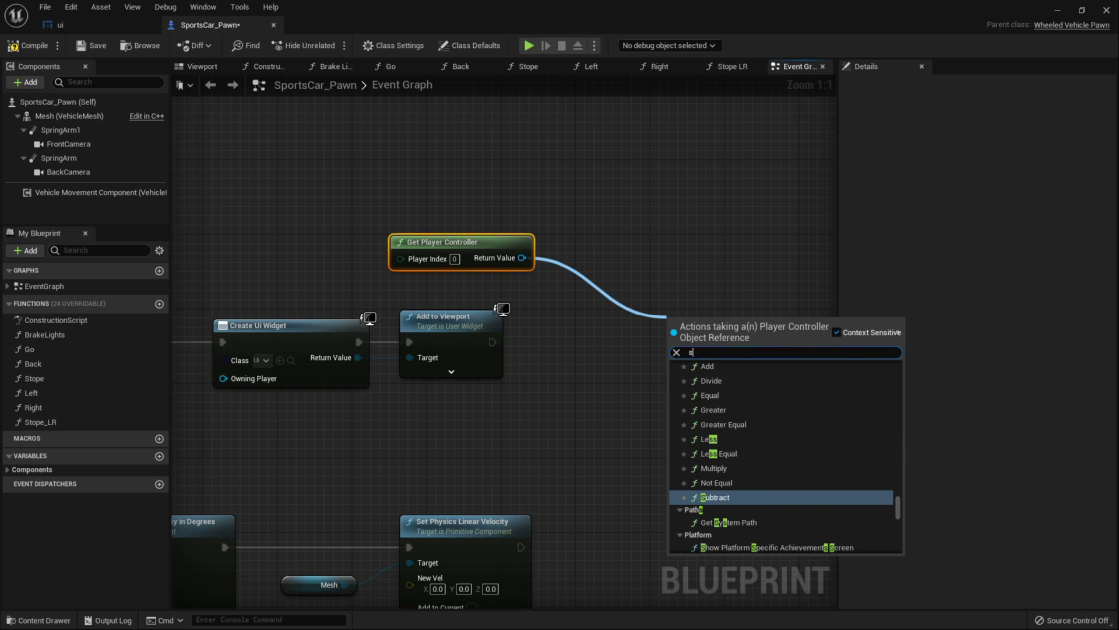
text(et topu)
key(BackSpace)
key(BackSpace)
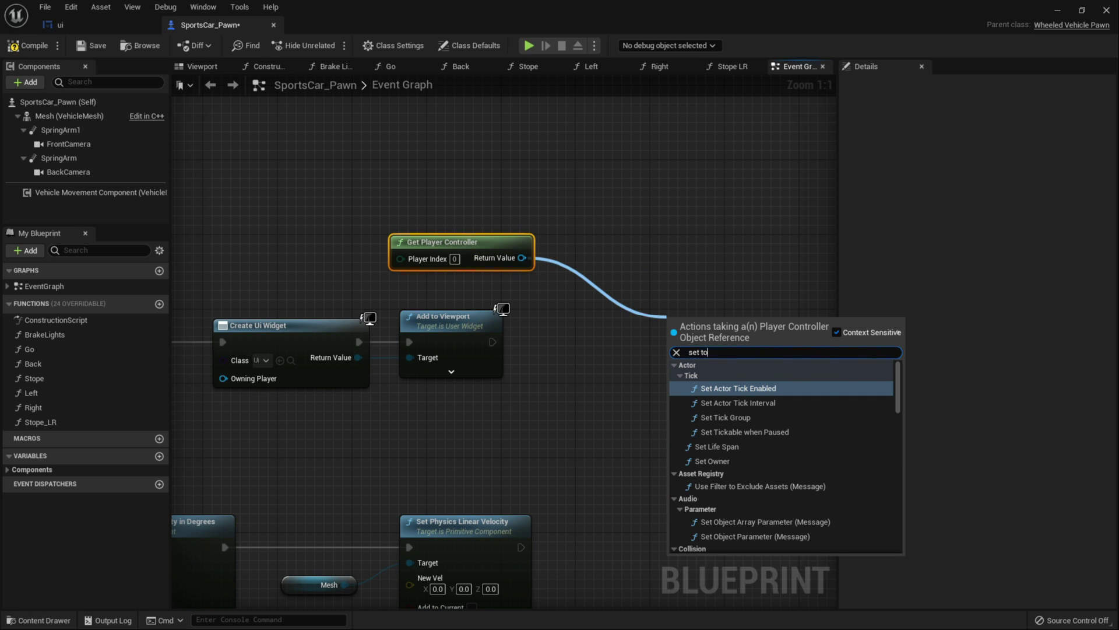
text(uch)
key(BackSpace)
key(BackSpace)
key(BackSpace)
key(BackSpace)
key(BackSpace)
key(BackSpace)
key(BackSpace)
text(pu)
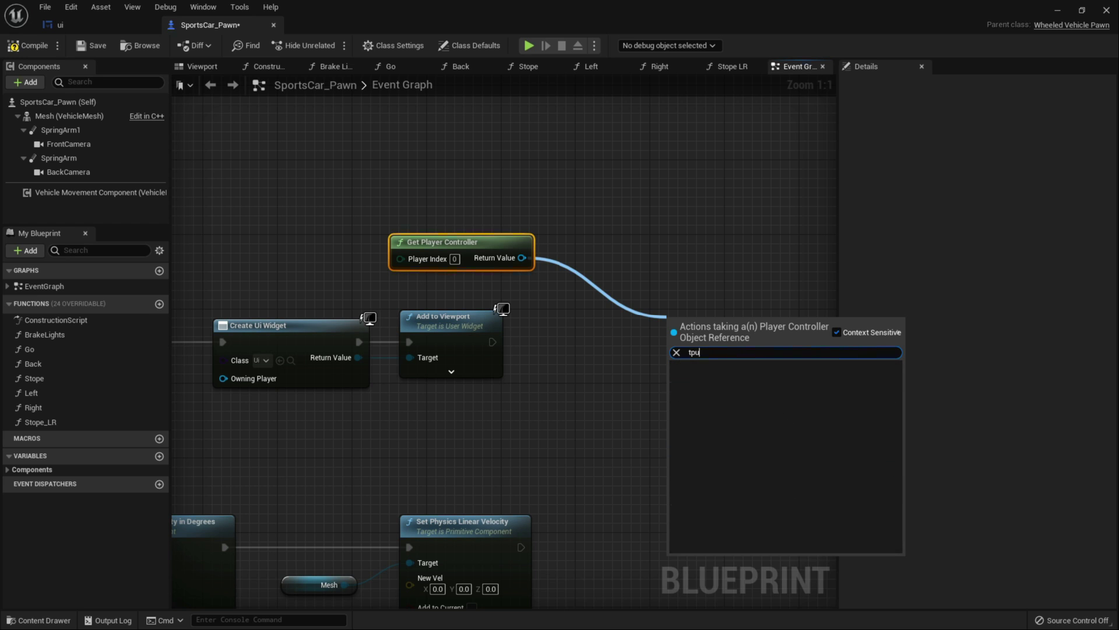
key(BackSpace)
key(BackSpace)
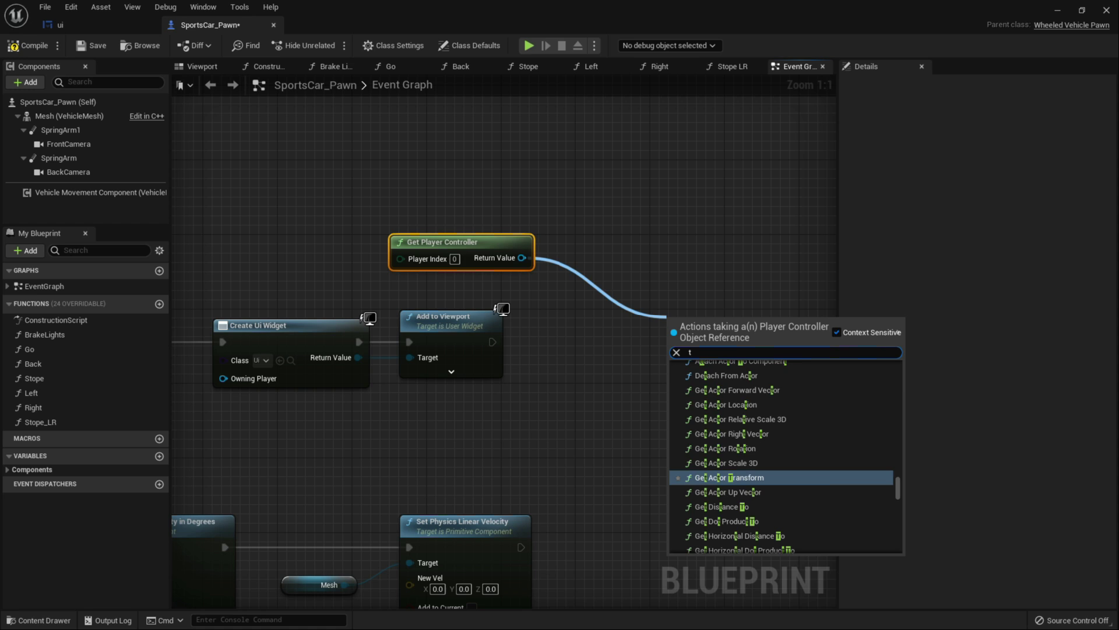
text(ouch)
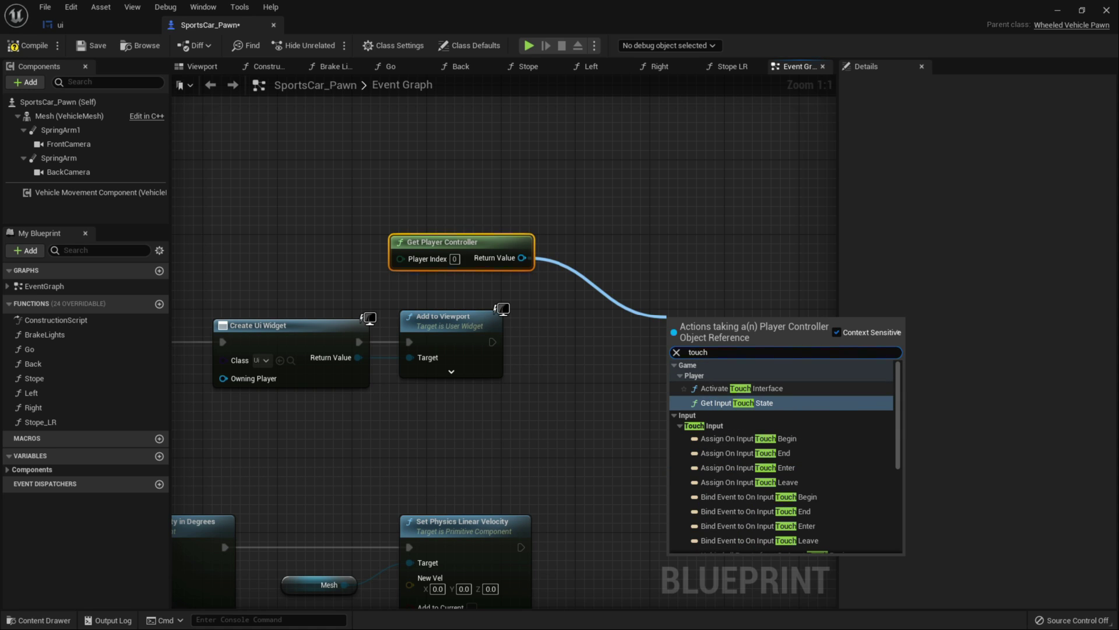
click(740, 387)
Connect Add to Viewport to Activate Touch Interface with no touch interface asset, align the node, and compile and save the pawn.
click(714, 392)
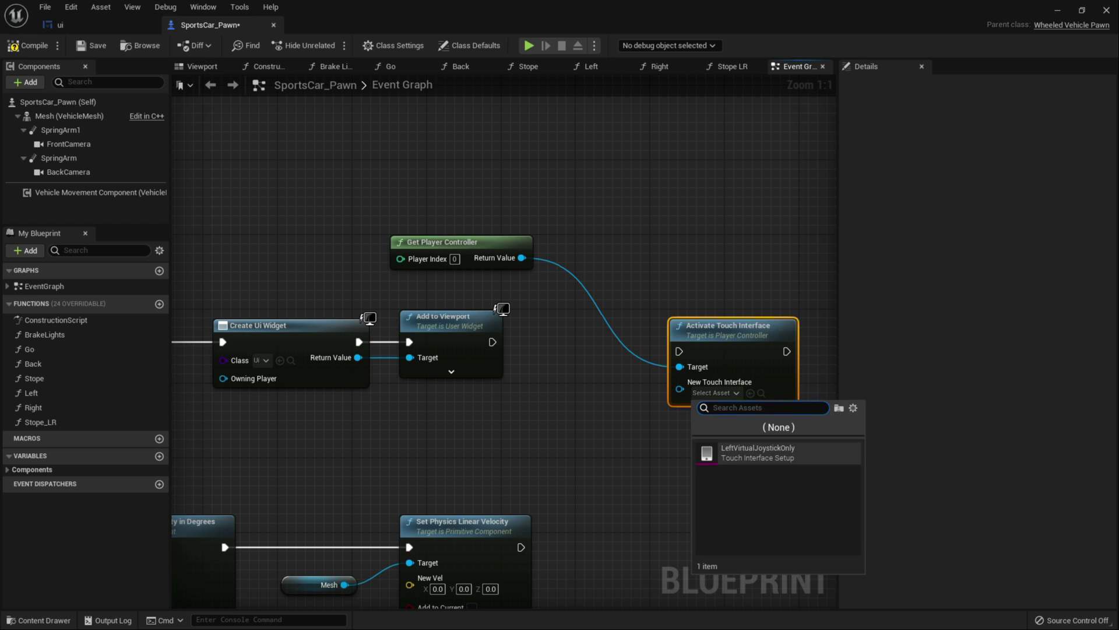
drag(492, 343, 684, 352)
drag(724, 336, 691, 328)
click(32, 46)
click(92, 46)
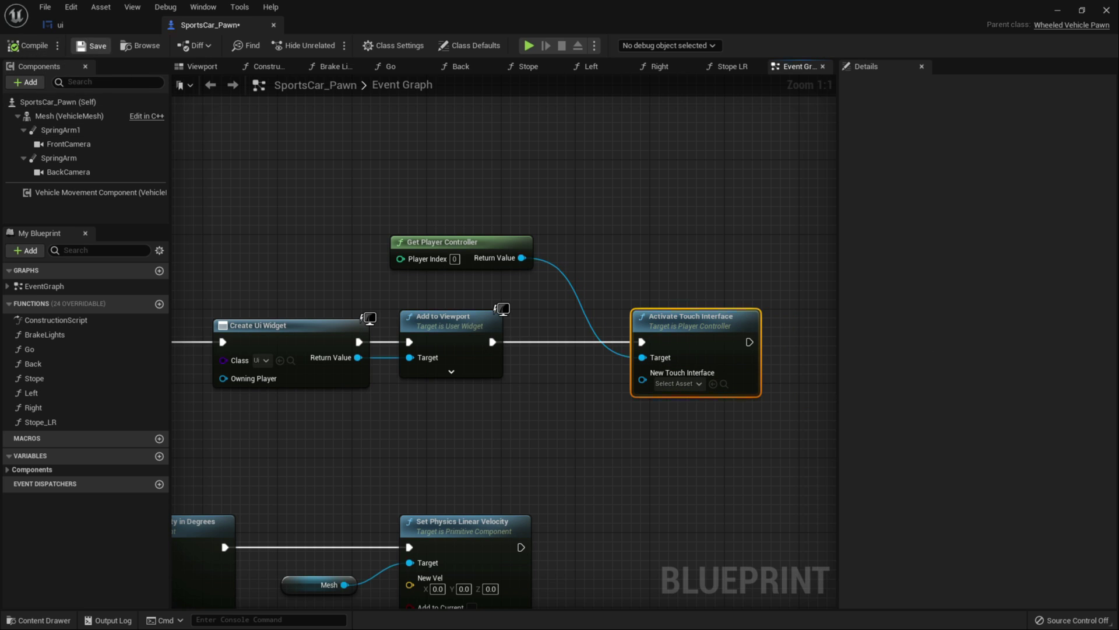
Play the level from the main editor and drive the car forward to test the updated touch controls.
click(1057, 10)
click(251, 46)
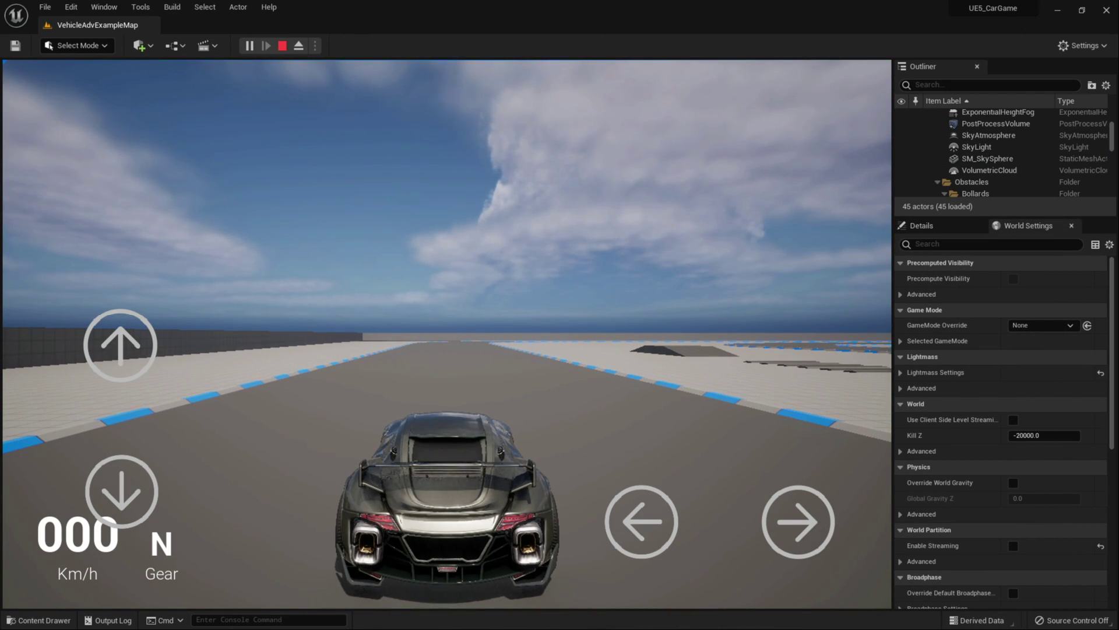
key(w)
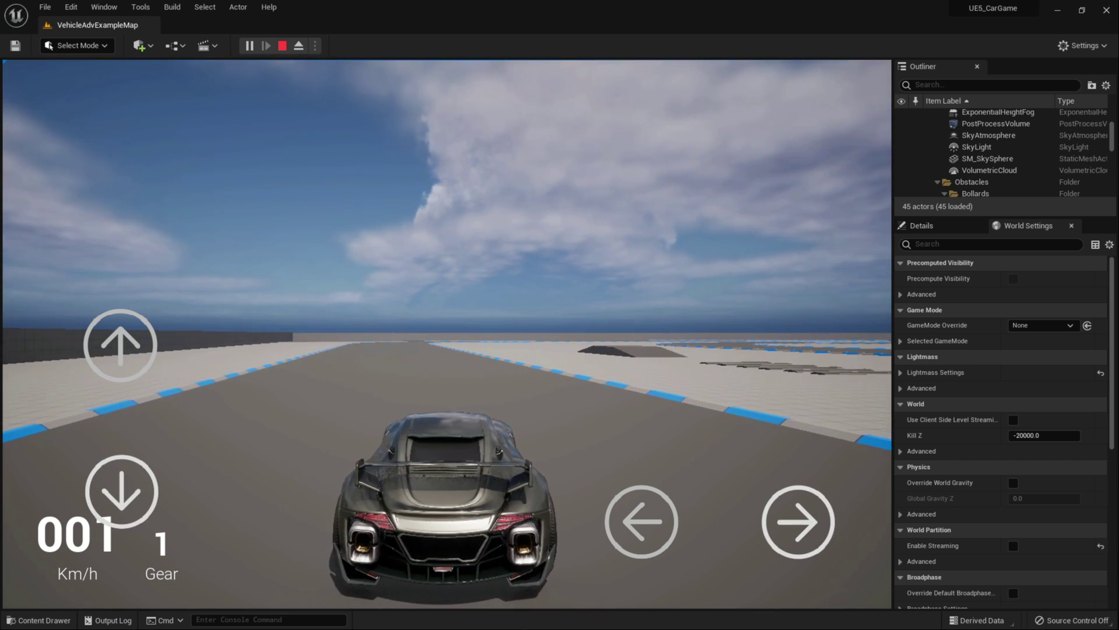
key(w)
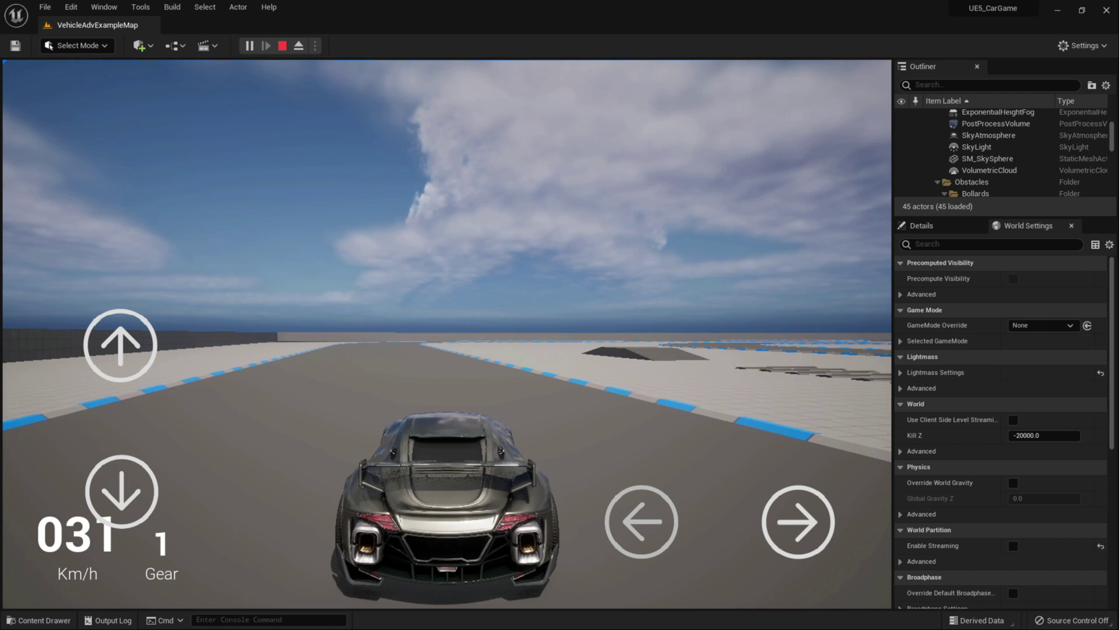
Stop the play test, check the touch interface nodes in the SportsCar_Pawn event graph, and return to the level editor.
key(Escape)
key(super)
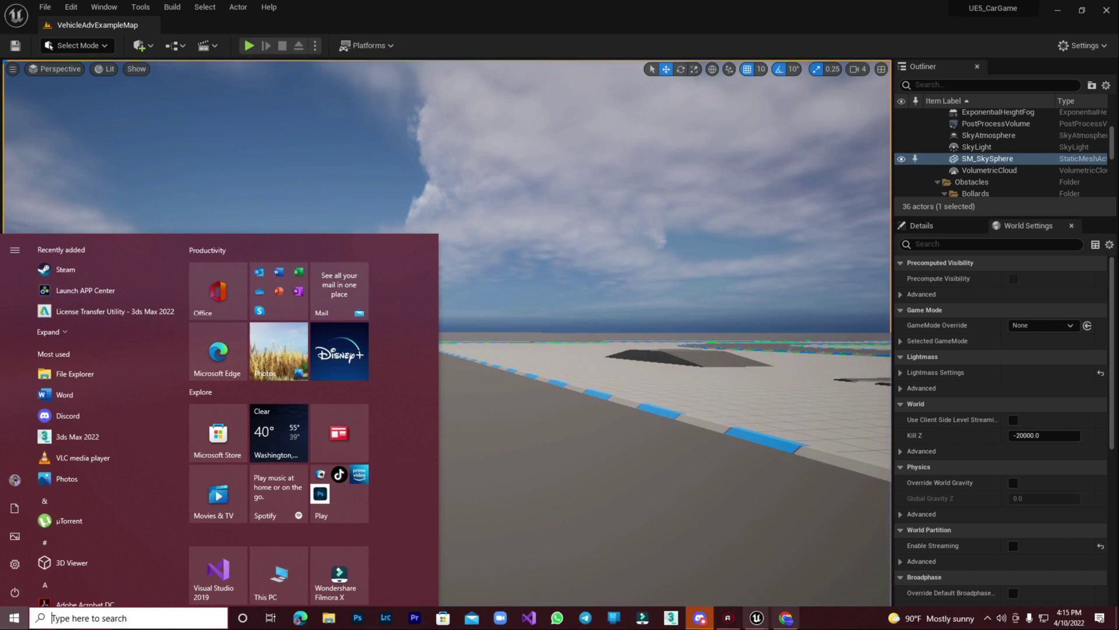
mouse_move(757, 618)
click(821, 568)
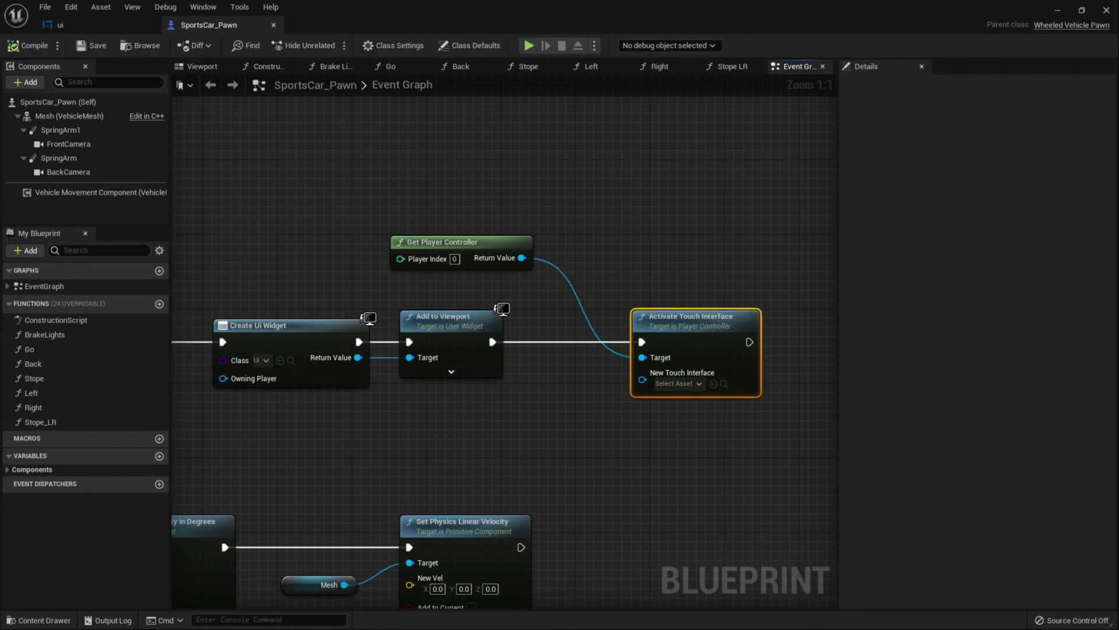
click(108, 26)
drag(309, 435, 310, 425)
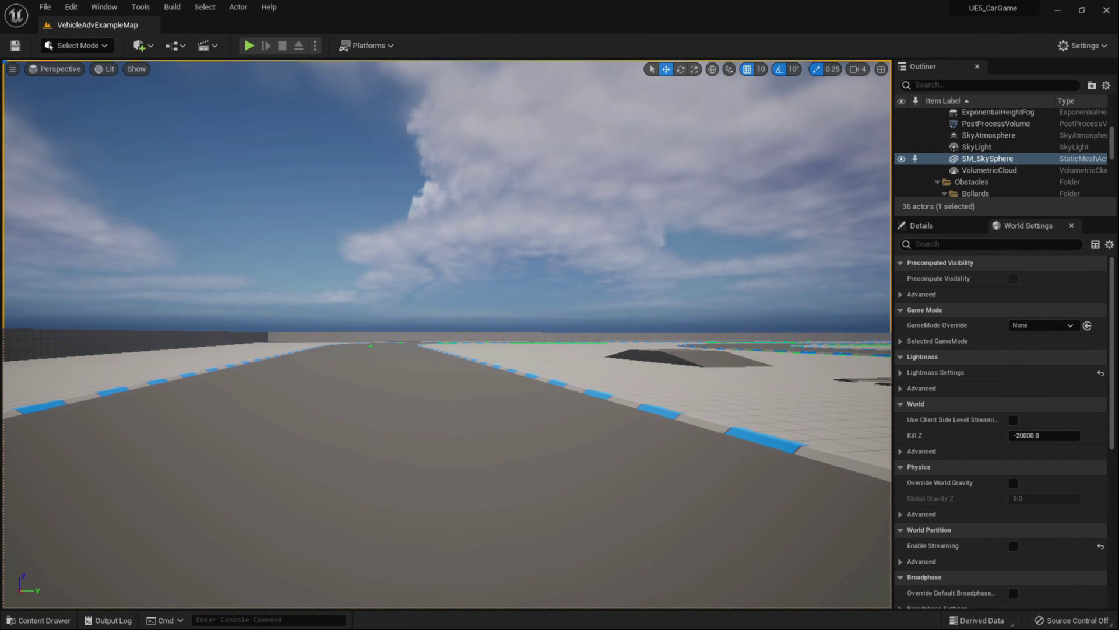
Play the level again, briefly accelerate the car with the forward touch arrow, and stop the test.
click(248, 46)
click(120, 345)
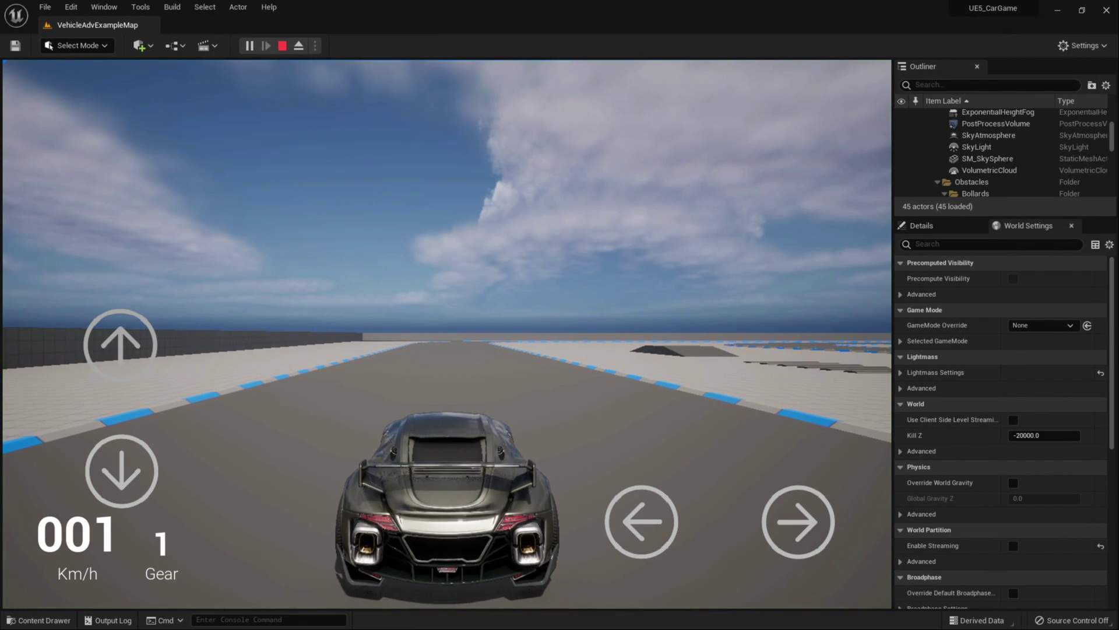
key(Escape)
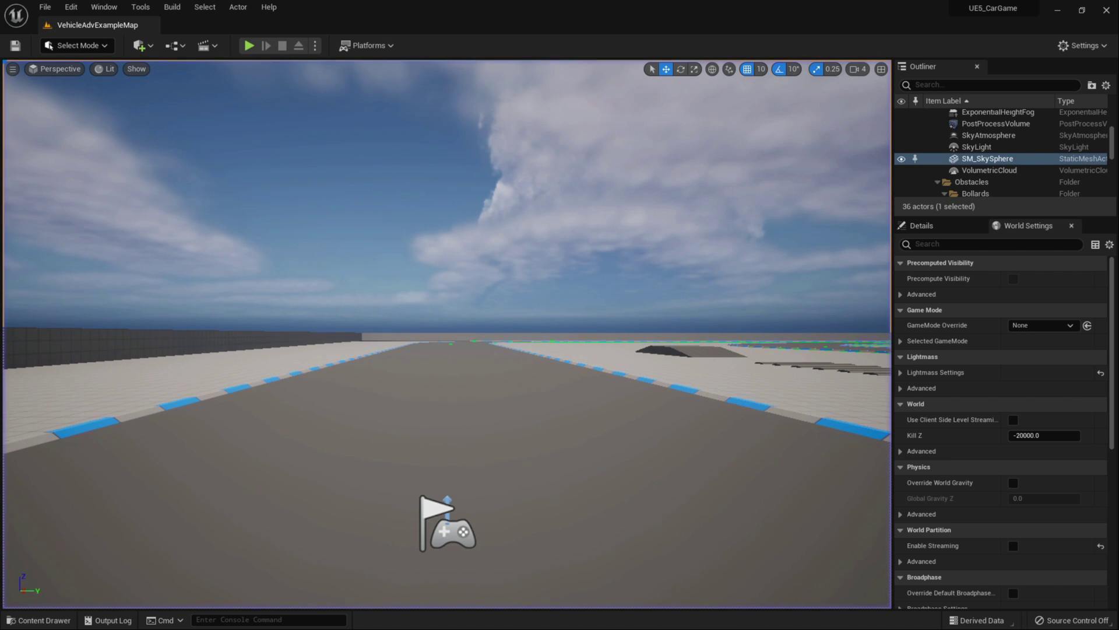
Open the SportsCar_Pawn blueprint from the SportsCar content folder.
key(ctrl+space)
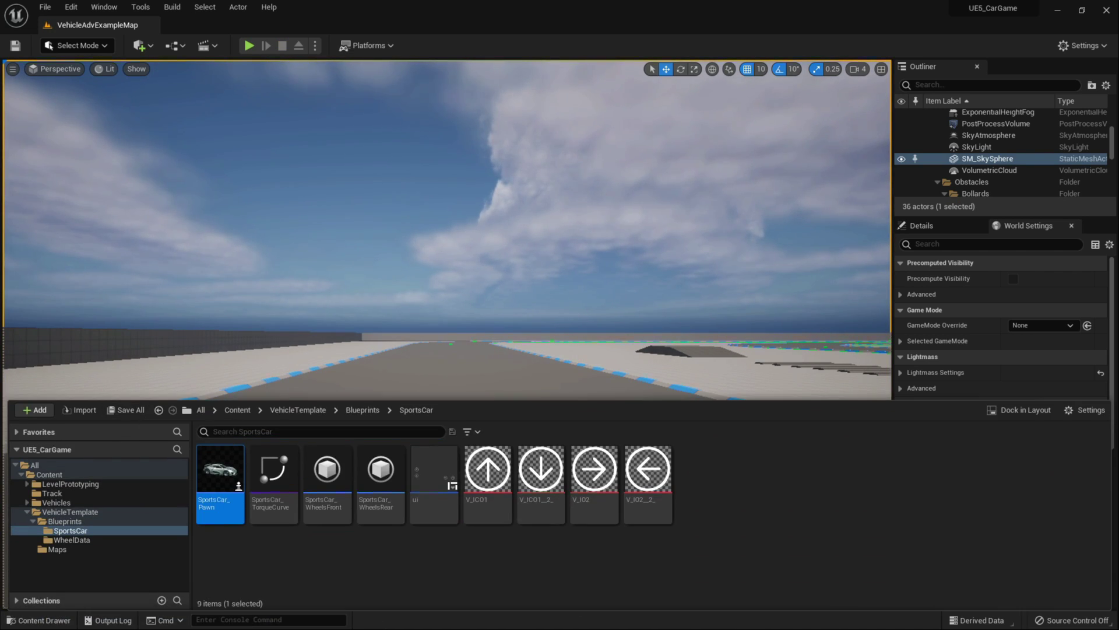
right_drag(446, 233, 397, 283)
key(s)
key(w)
key(s)
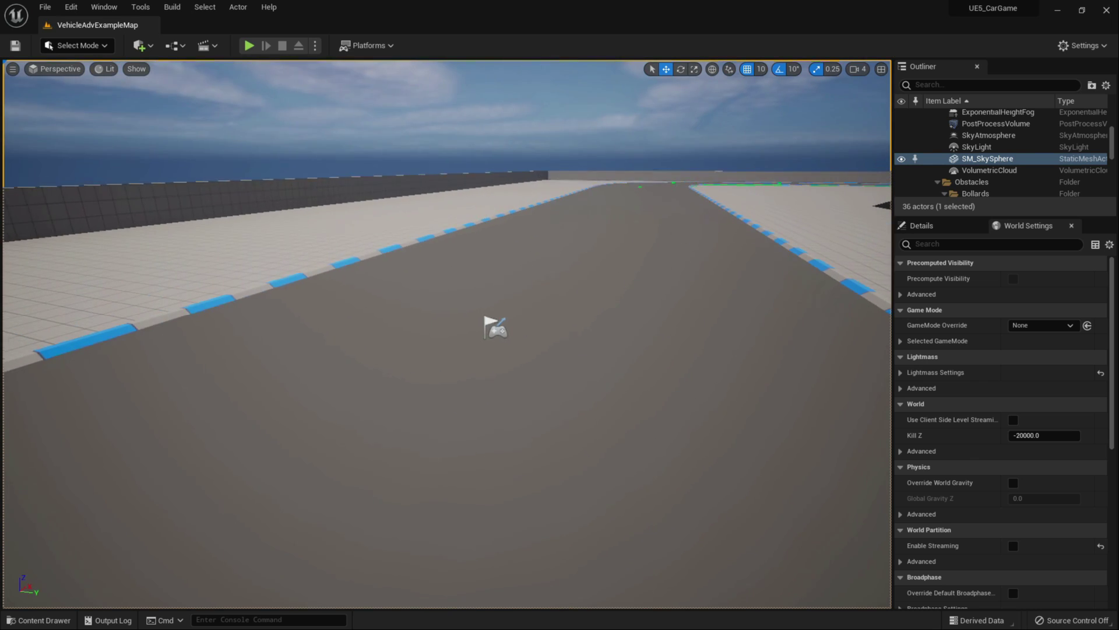
key(ctrl+space)
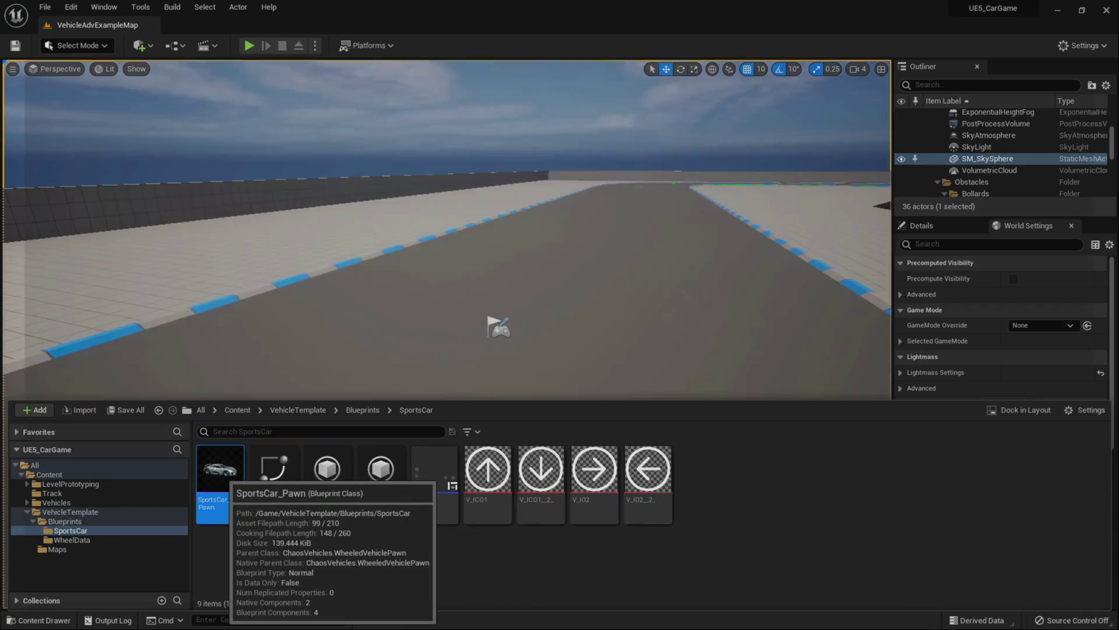
double_click(224, 475)
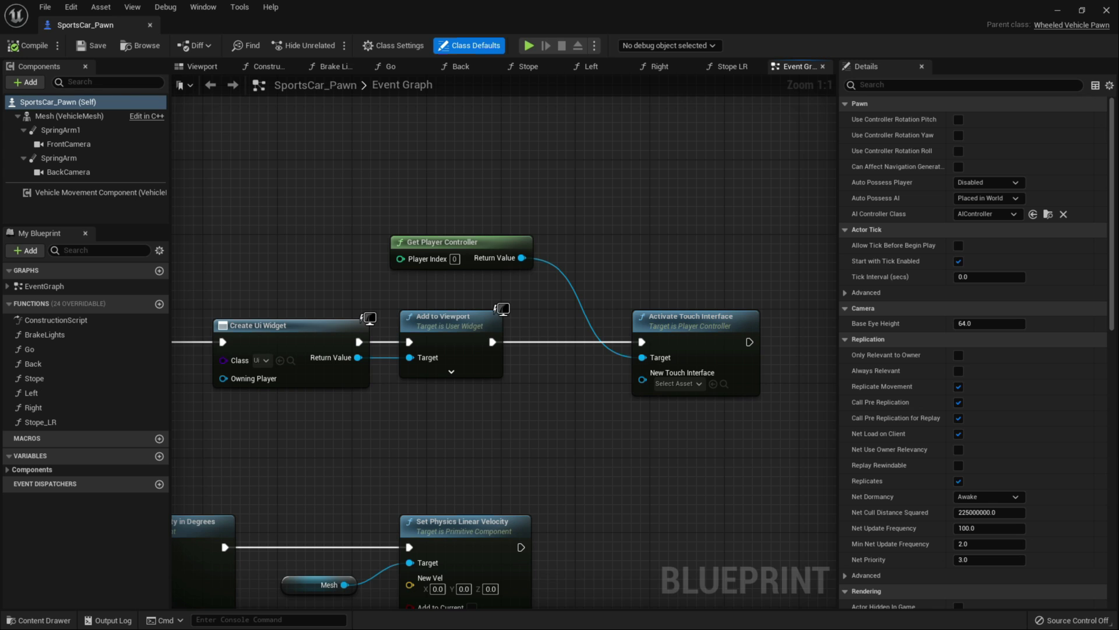
Show the car in the pawn's 3D viewport and select its vehicle mesh to see the assigned materials.
click(198, 66)
key(s)
right_drag(503, 341, 484, 364)
key(w)
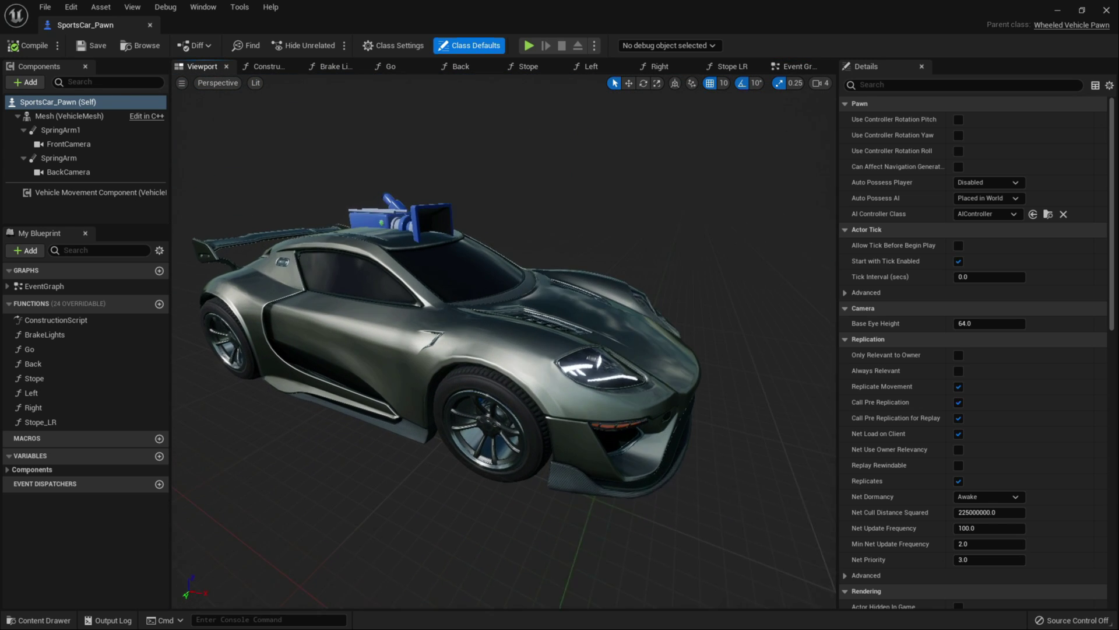
click(503, 341)
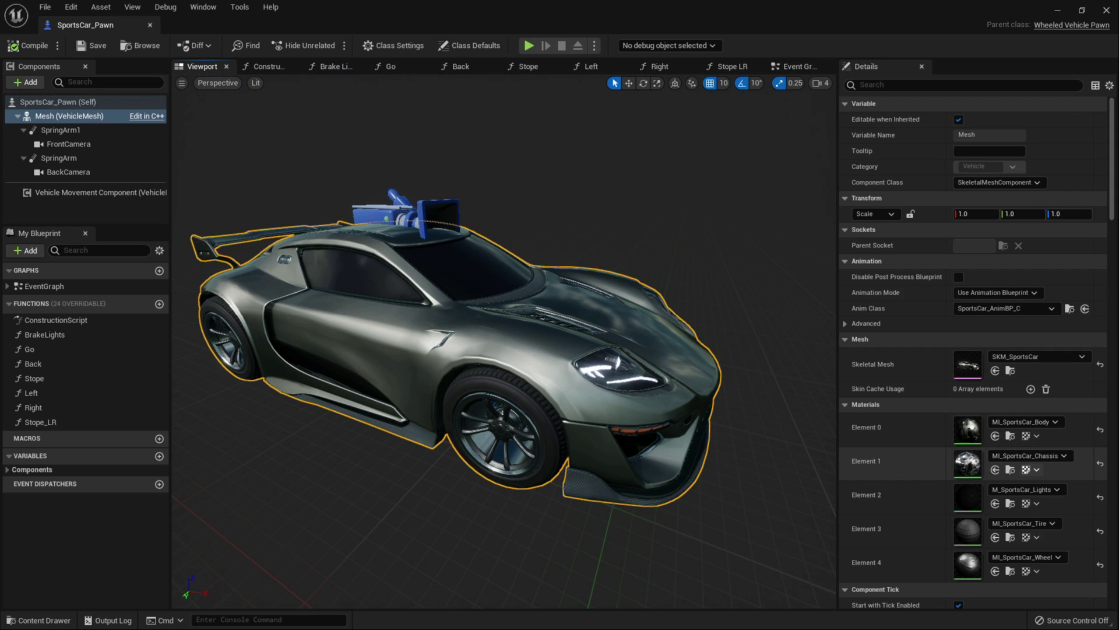
Locate the MI_SportsCar_Chassis material in the content folders, enter the neighbouring Textures folder, and open T_SportsCar_Body_ASAOP_M.
click(1035, 470)
click(1010, 470)
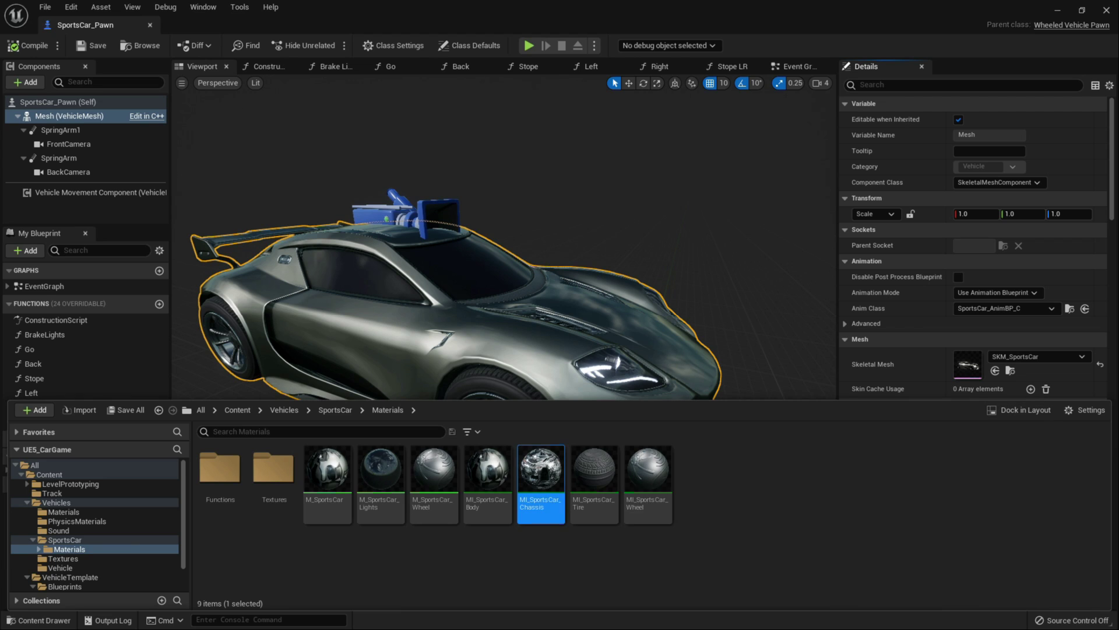
click(260, 479)
double_click(272, 467)
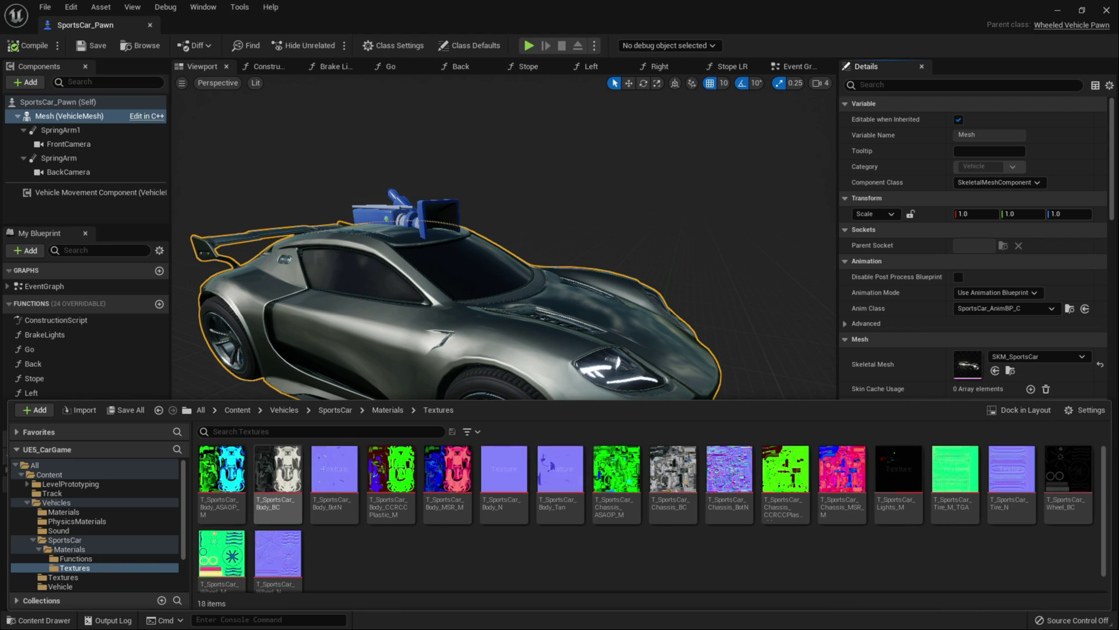
double_click(221, 495)
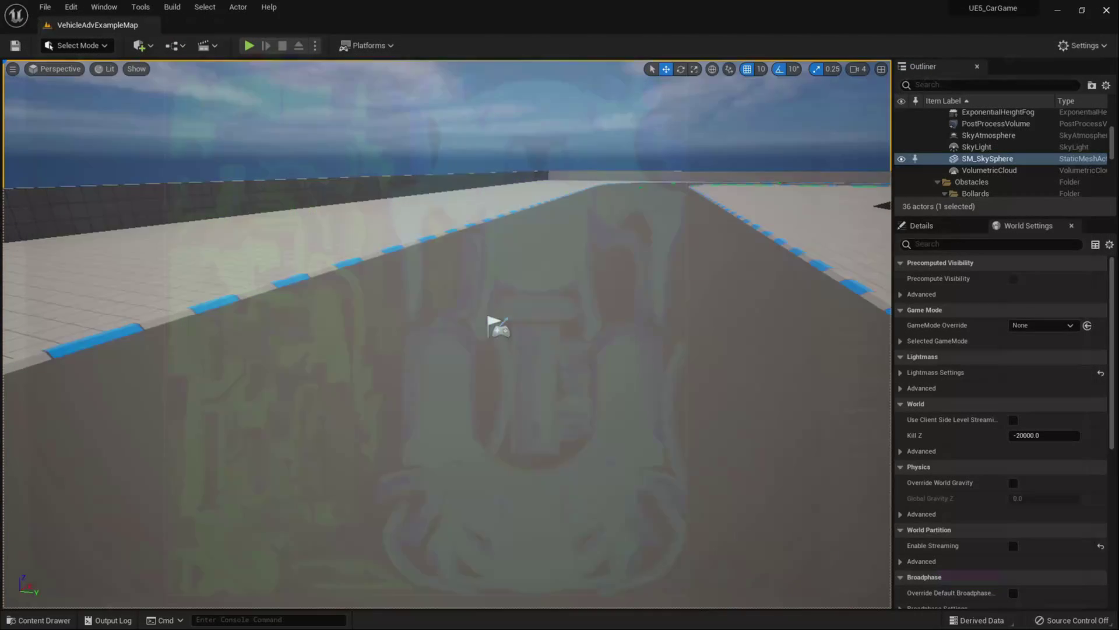
Select every texture in the SportsCar Textures folder and open them for bulk editing in the property matrix.
click(39, 620)
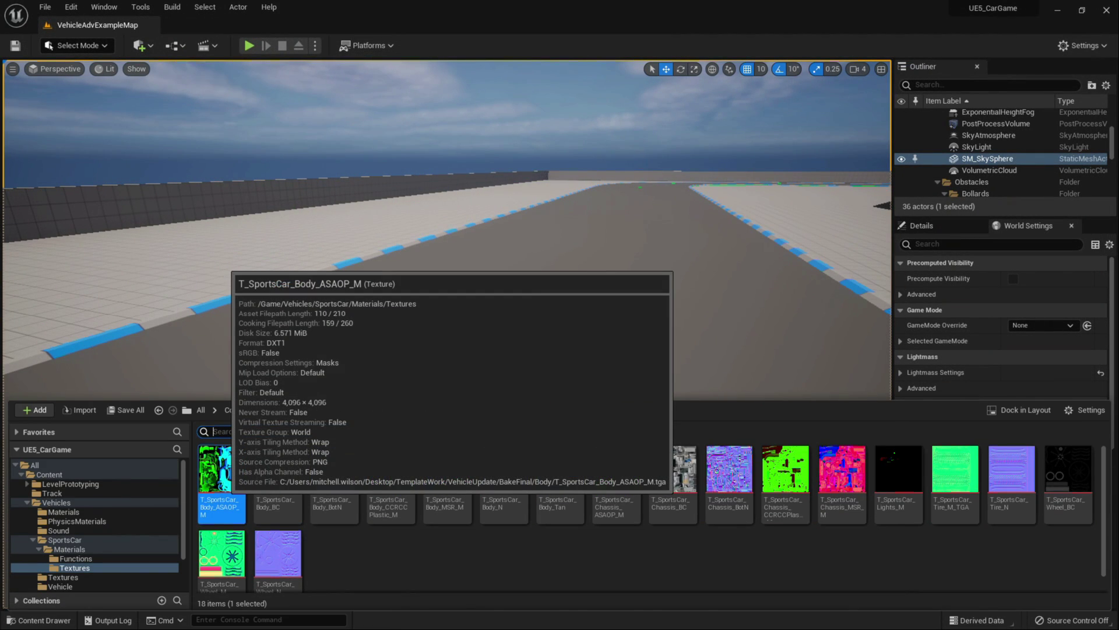
scroll(229, 492, down, 1)
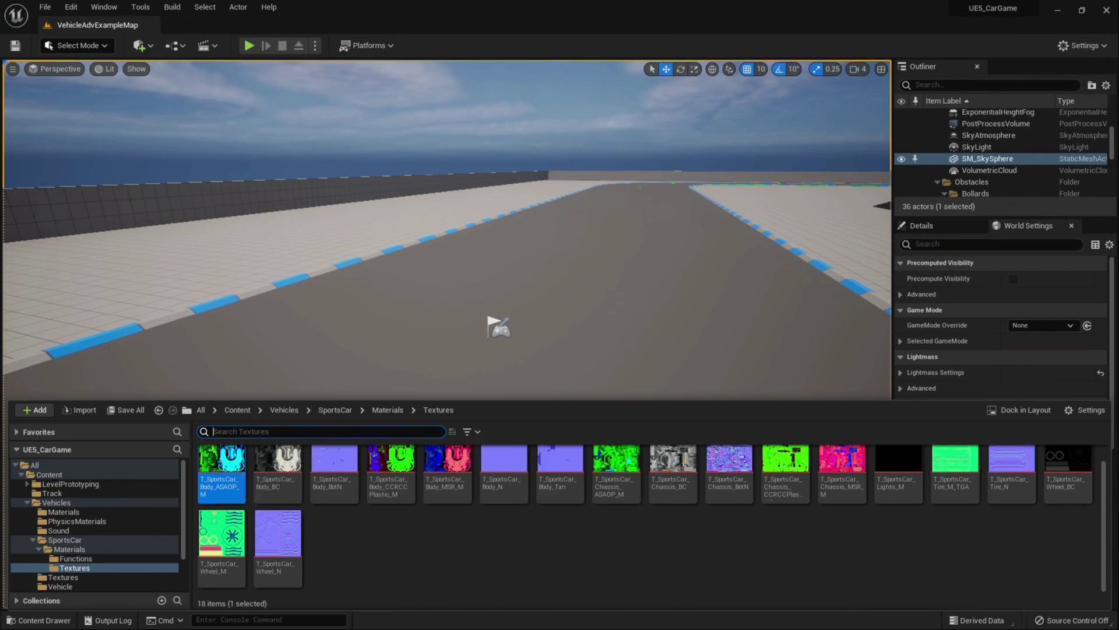
shift+click(285, 536)
right_click(275, 466)
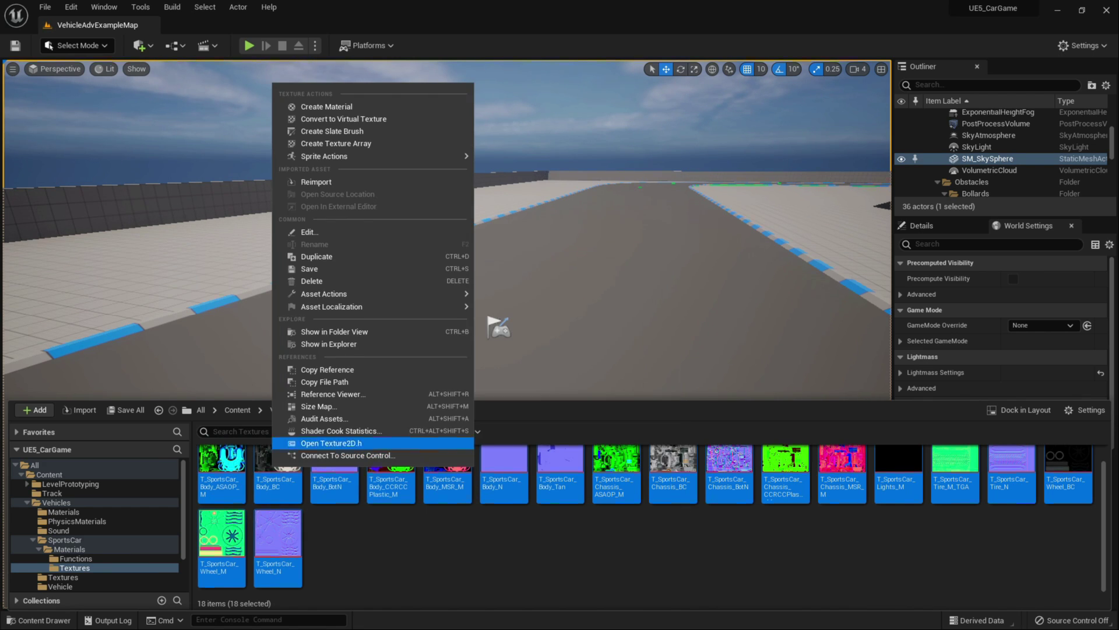
mouse_move(350, 294)
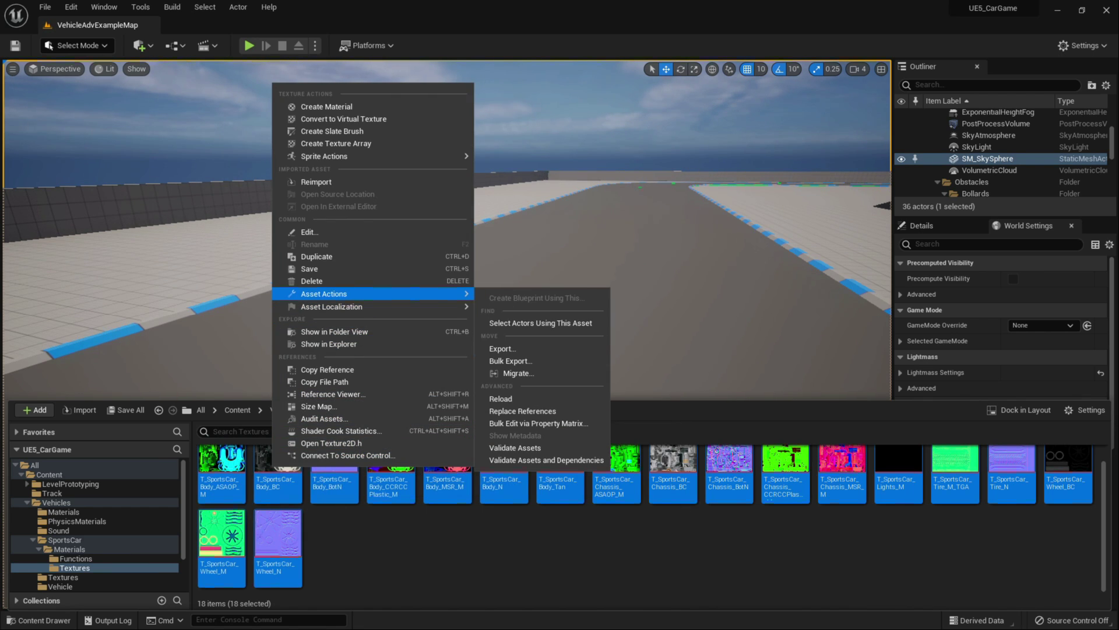
click(539, 423)
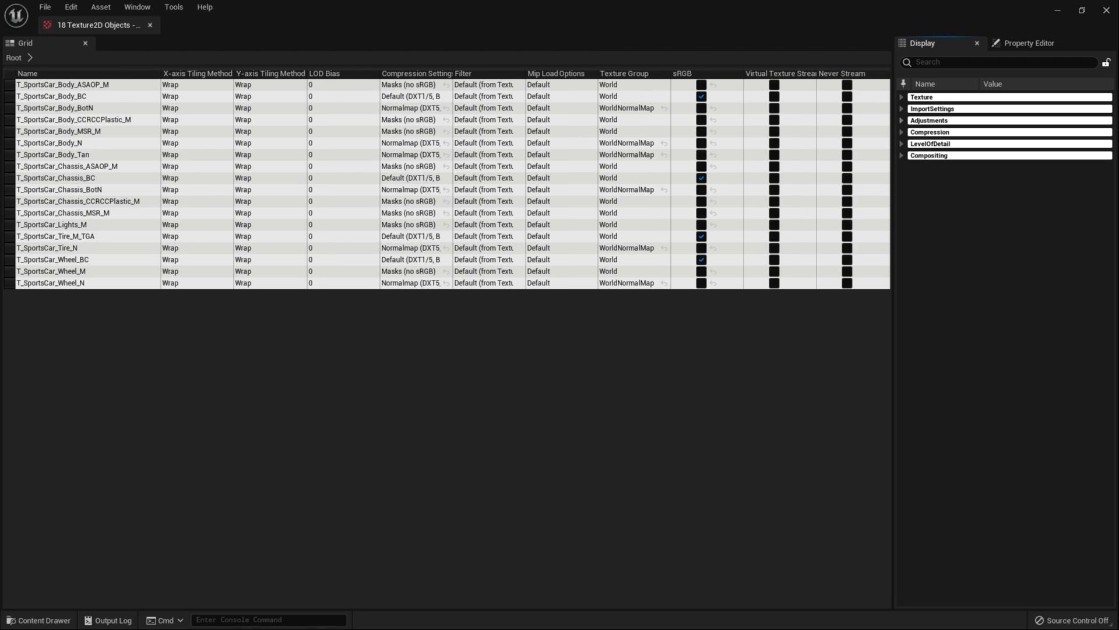
Set the Maximum Texture Size compression value of all selected car textures to 1024 and save all.
click(901, 133)
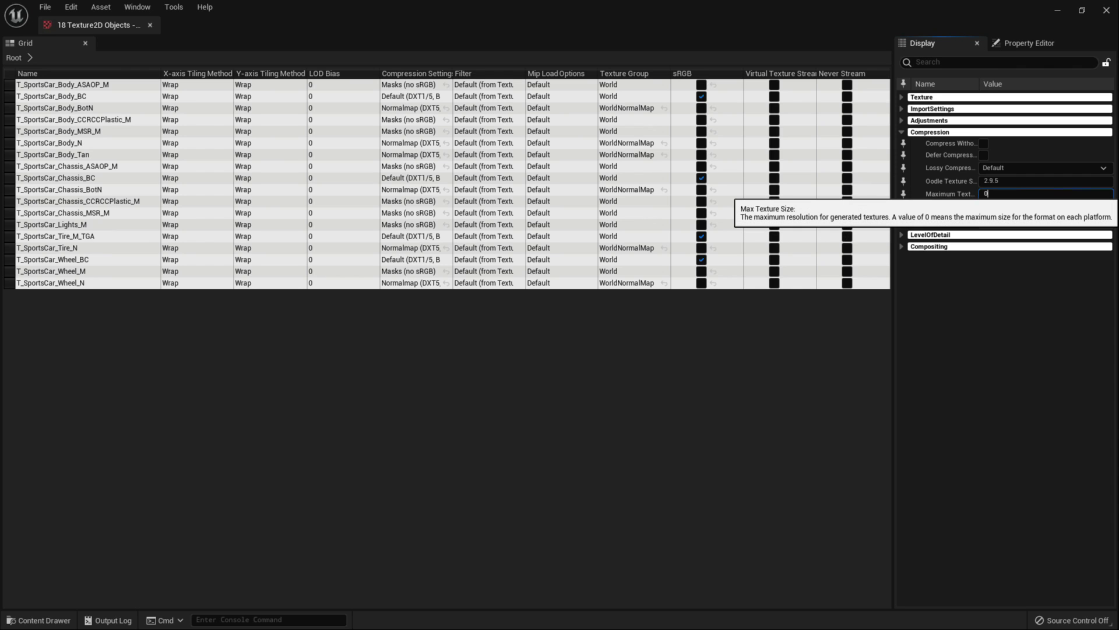
click(1014, 194)
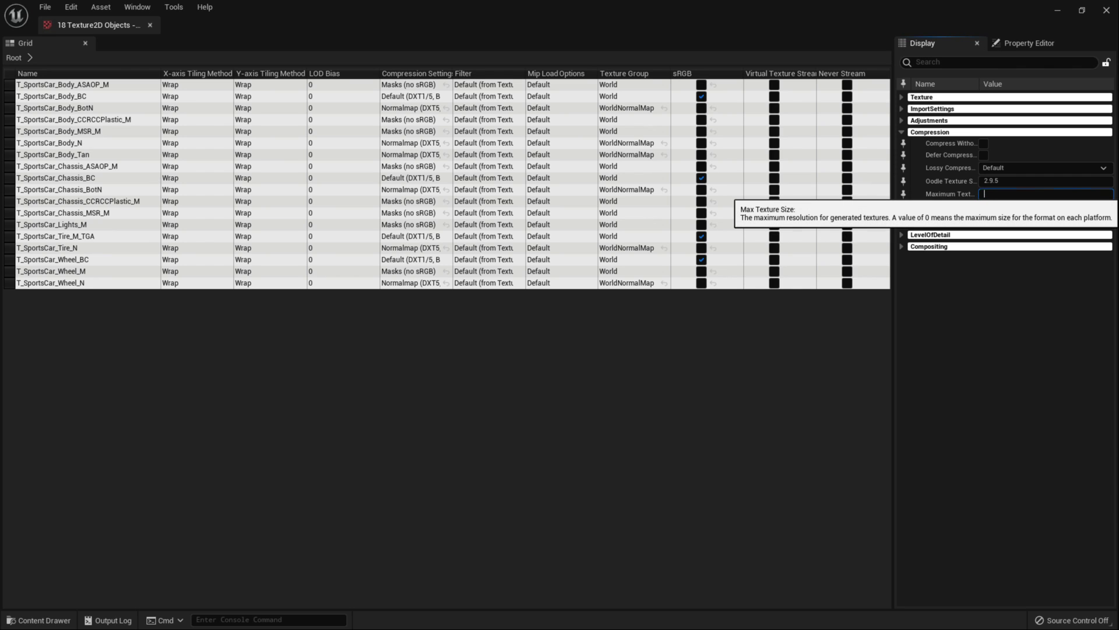
text(024)
key(Return)
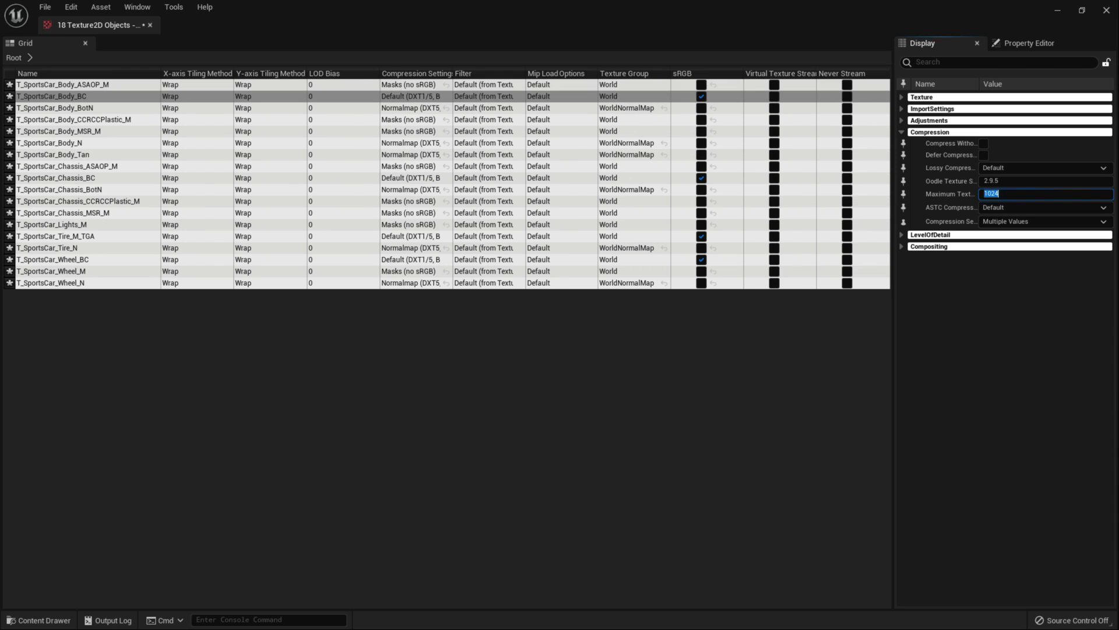
click(44, 7)
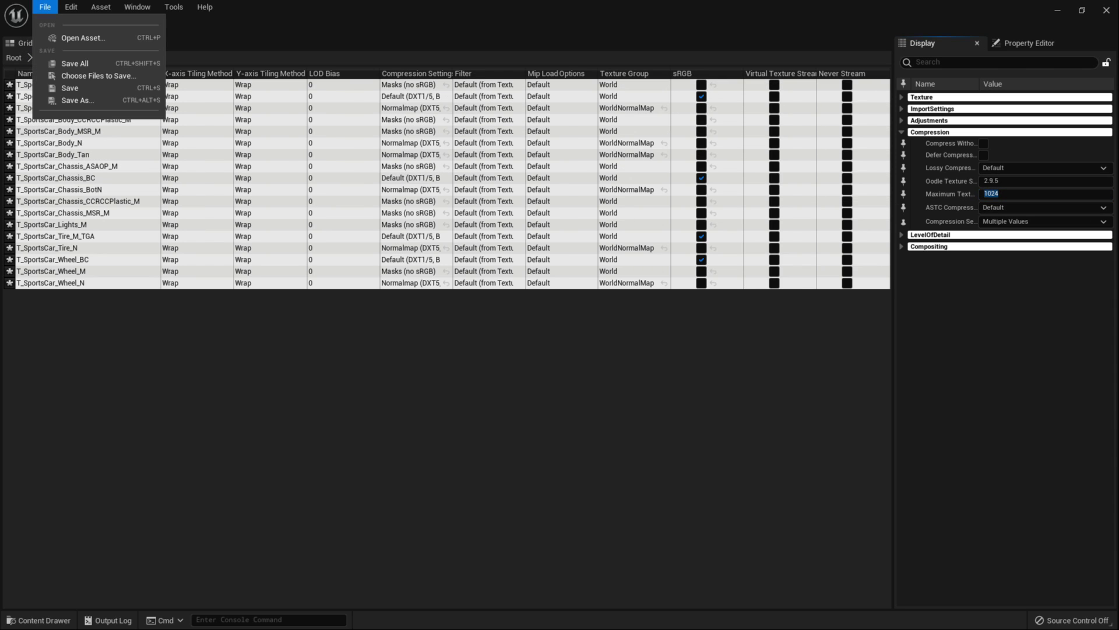
click(65, 61)
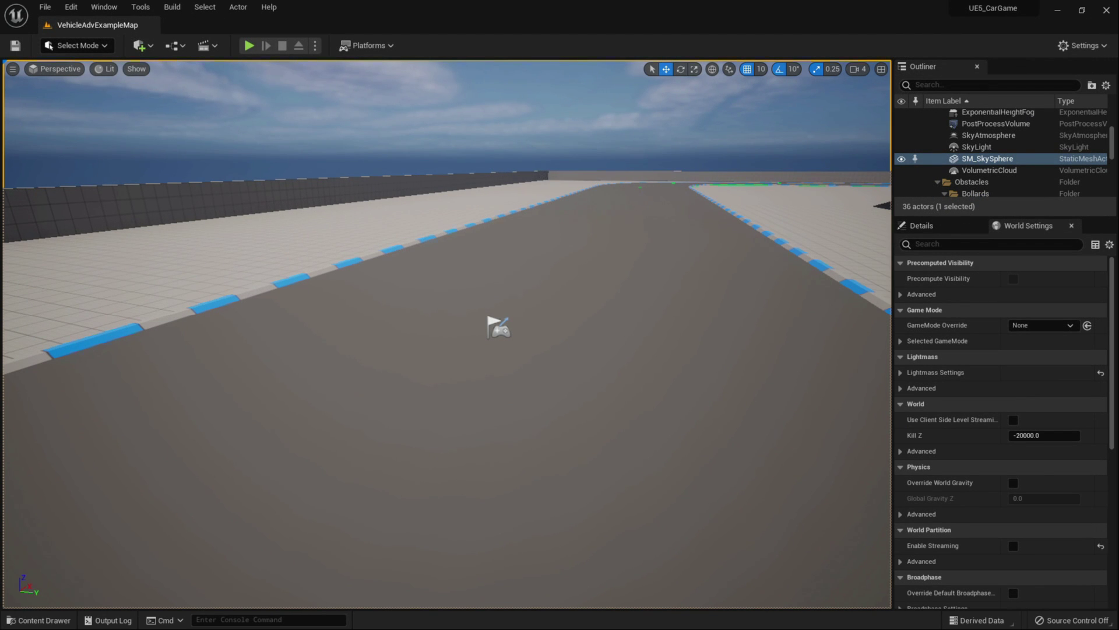
Play the level, drive the car forward while steering right to check its reduced textures, and stop the test.
click(249, 45)
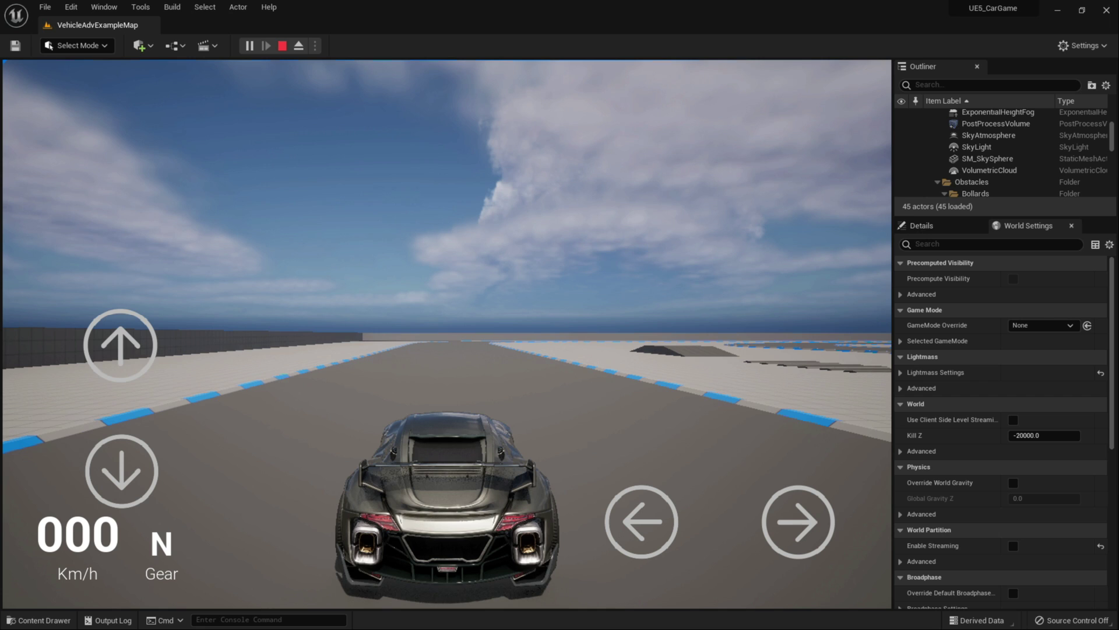
click(121, 345)
key(d)
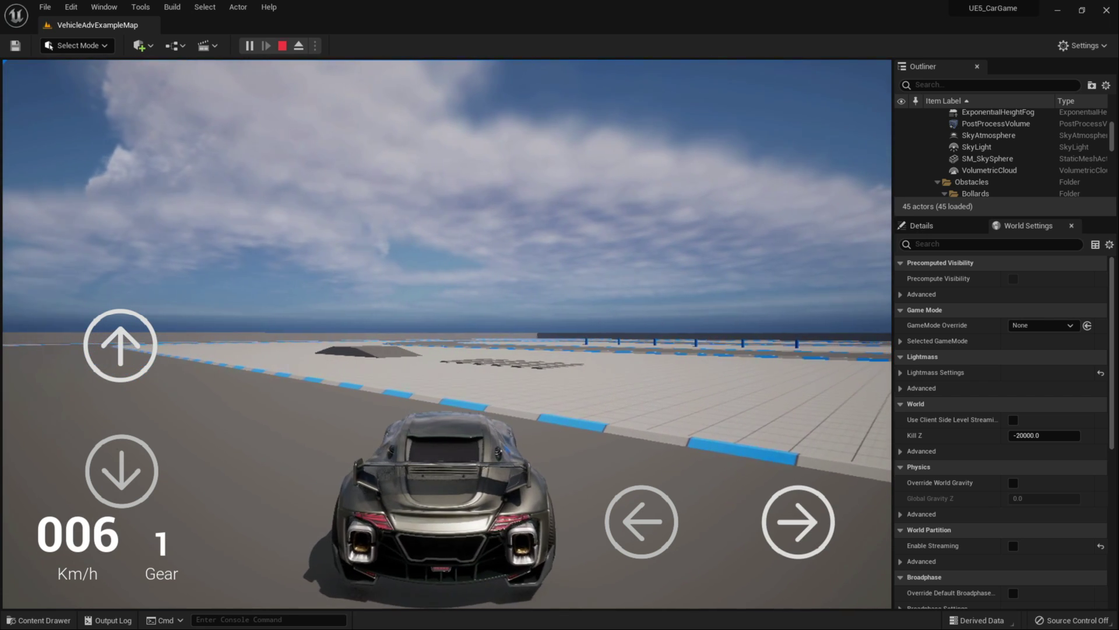
key(Escape)
Examine the track surface and its blue and white edge kerbs around the player start in the level.
right_drag(447, 333, 344, 422)
click(452, 390)
key(w)
click(519, 402)
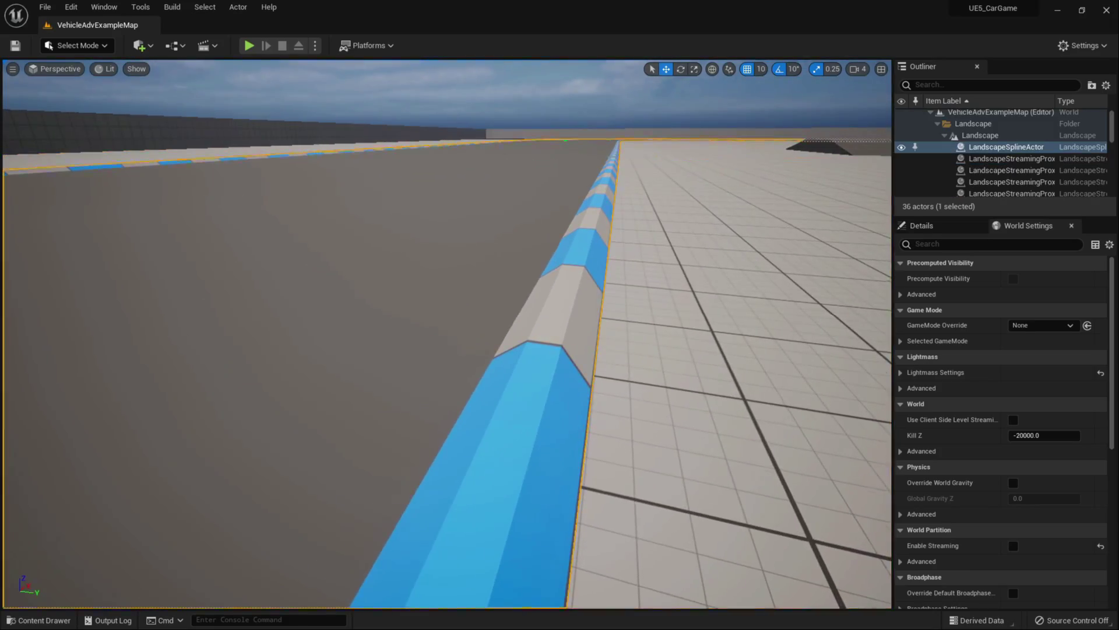
key(s)
right_drag(519, 402, 883, 385)
key(w)
key(w)
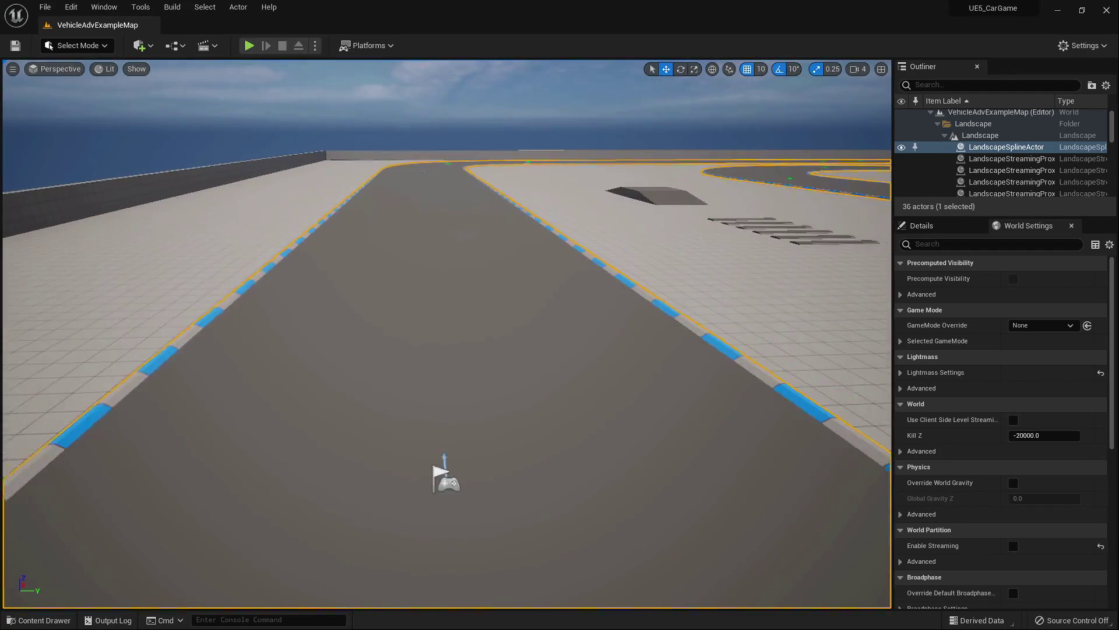
right_drag(447, 332, 447, 332)
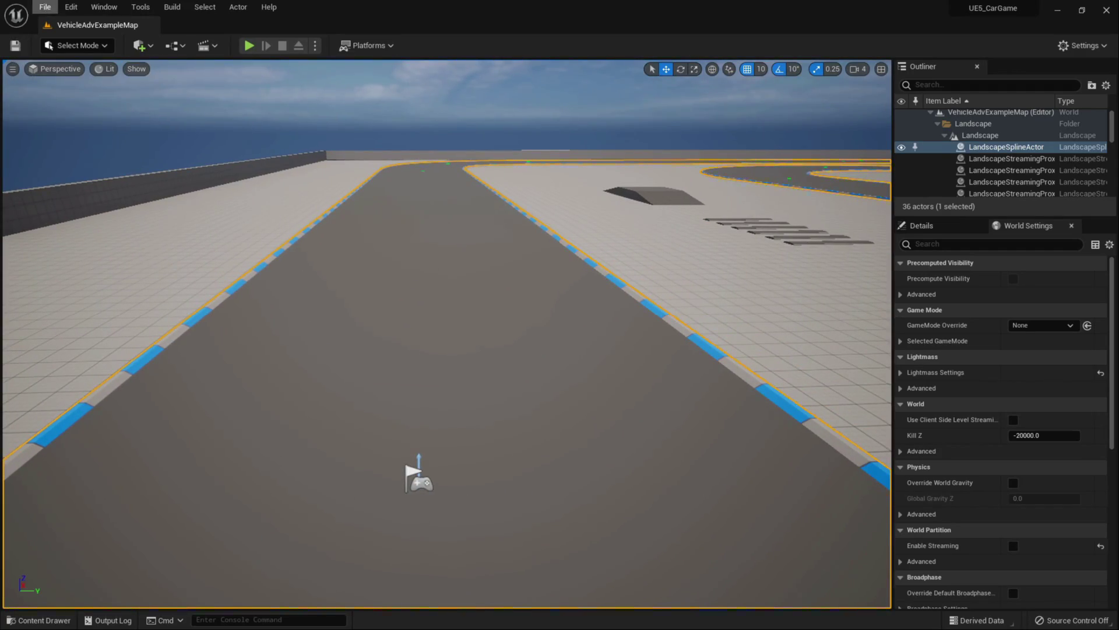
Open the Project Settings and search them for "auto exp" to find the Auto Exposure options.
click(71, 7)
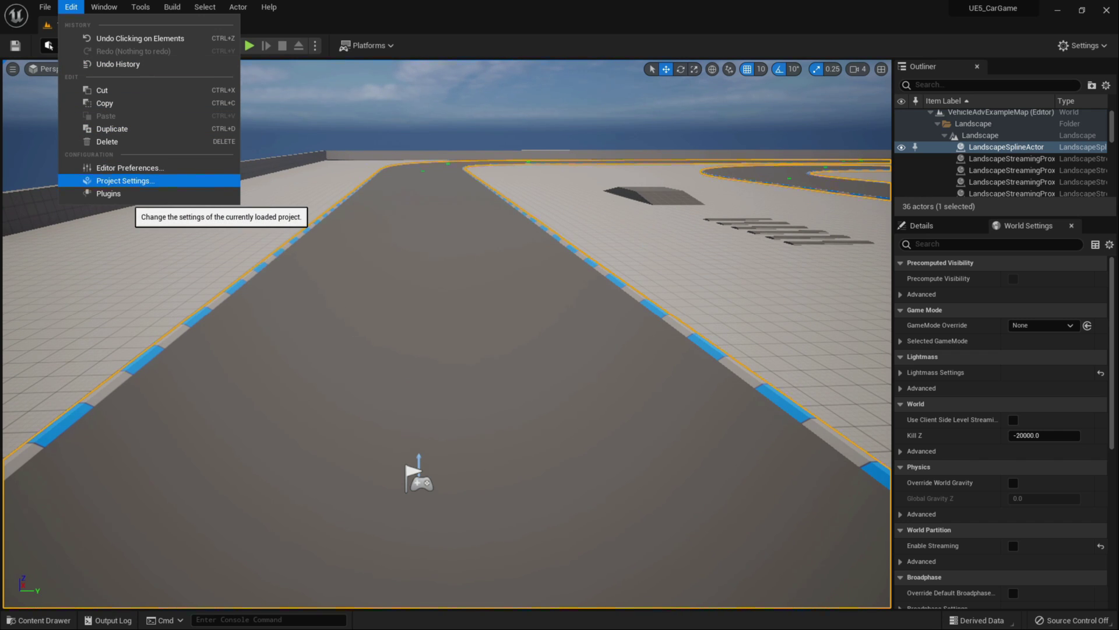
click(124, 180)
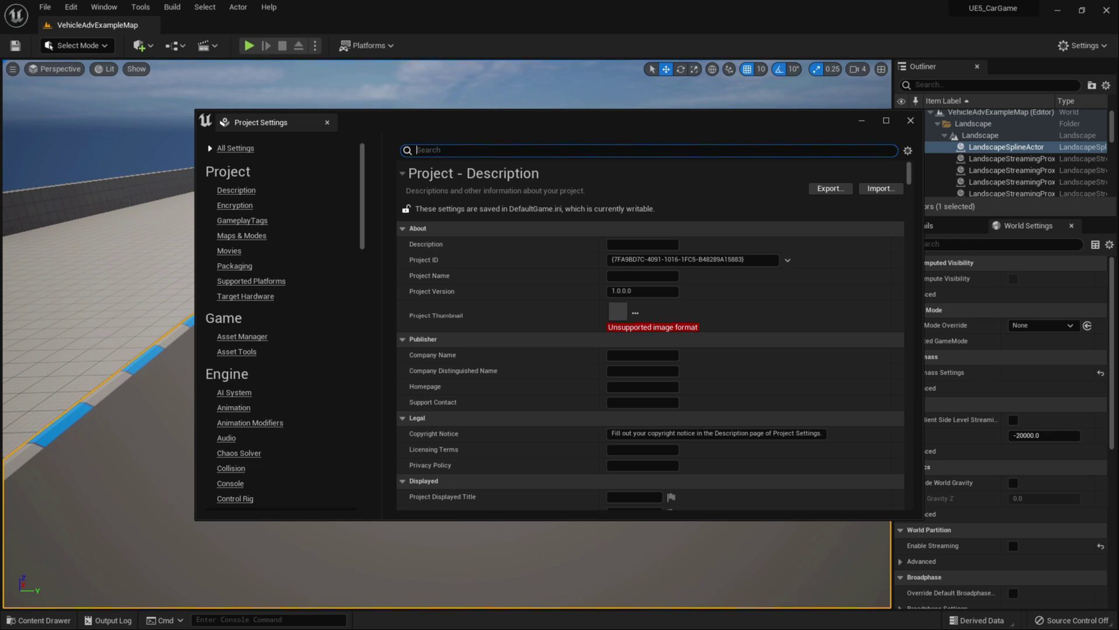
text(auto e)
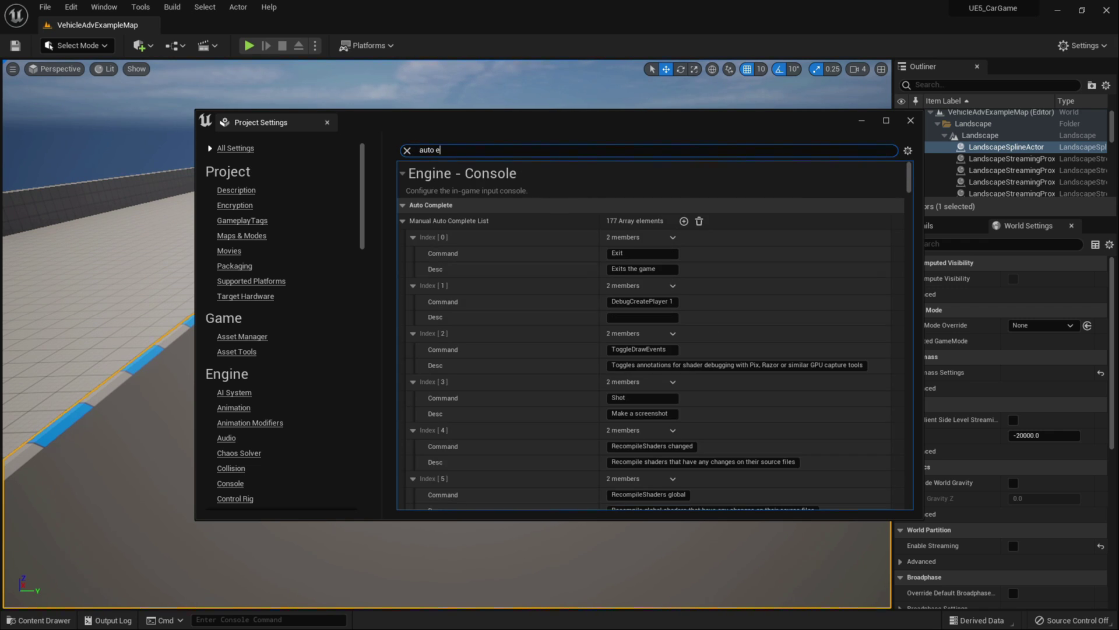
text(xp)
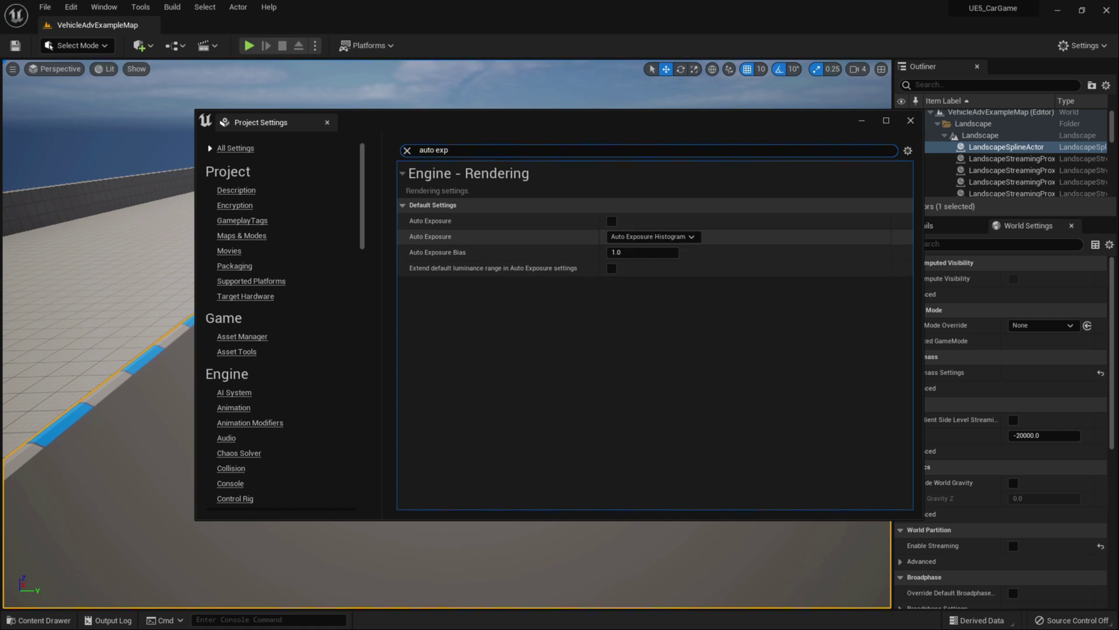
Clear the settings search, maximize the Project Settings window and review the Android SDK, NDK and Java locations.
key(BackSpace)
key(BackSpace)
key(BackSpace)
key(BackSpace)
key(BackSpace)
key(BackSpace)
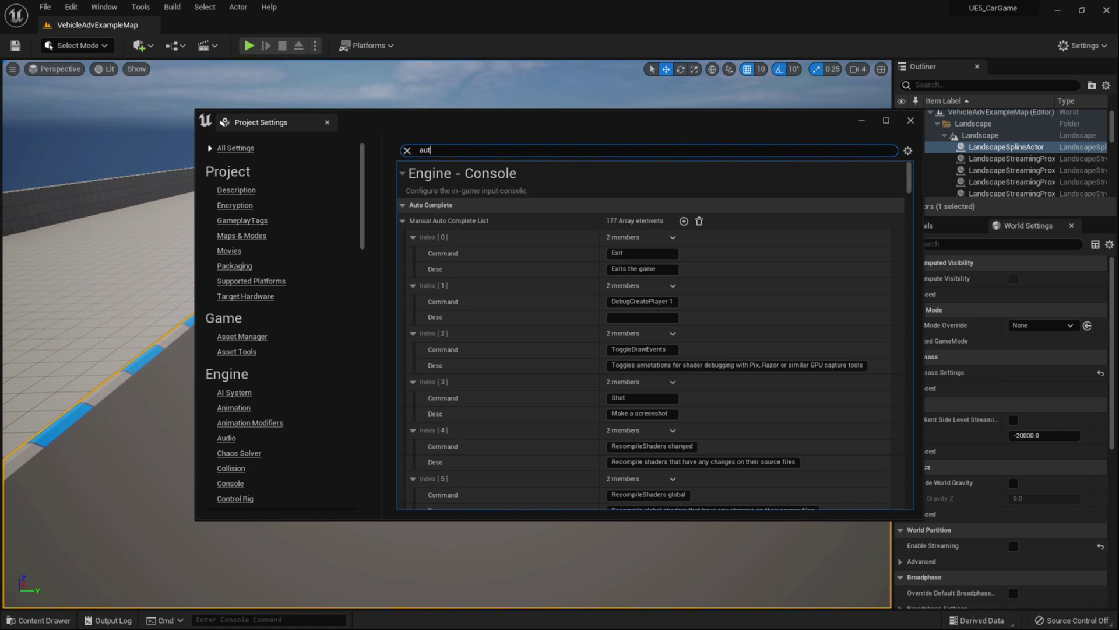
scroll(285, 325, down, 15)
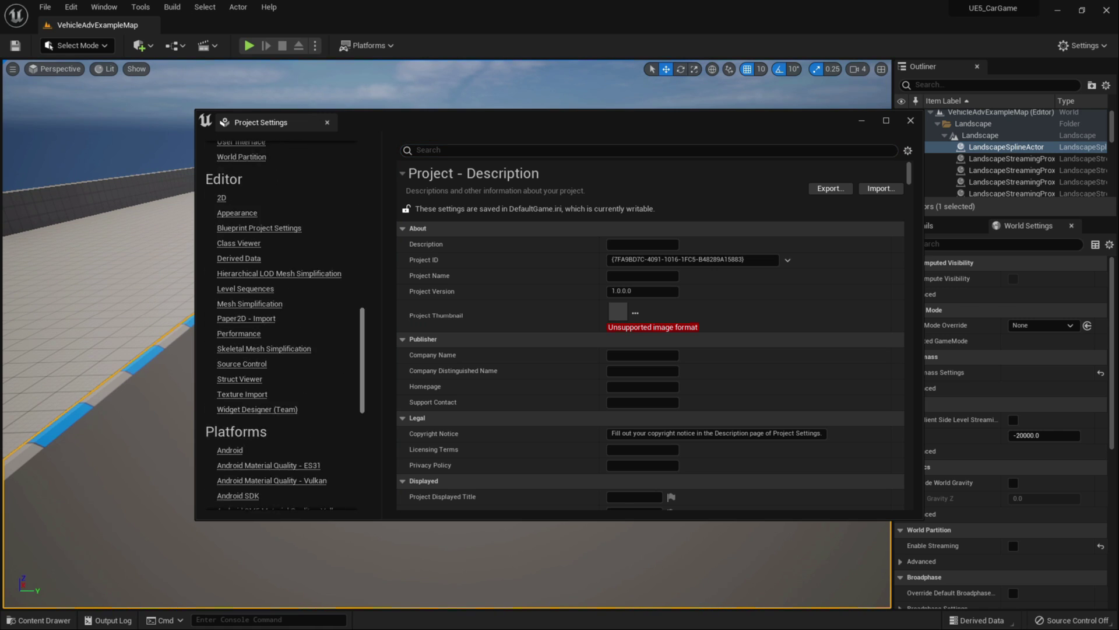
key(super+Up)
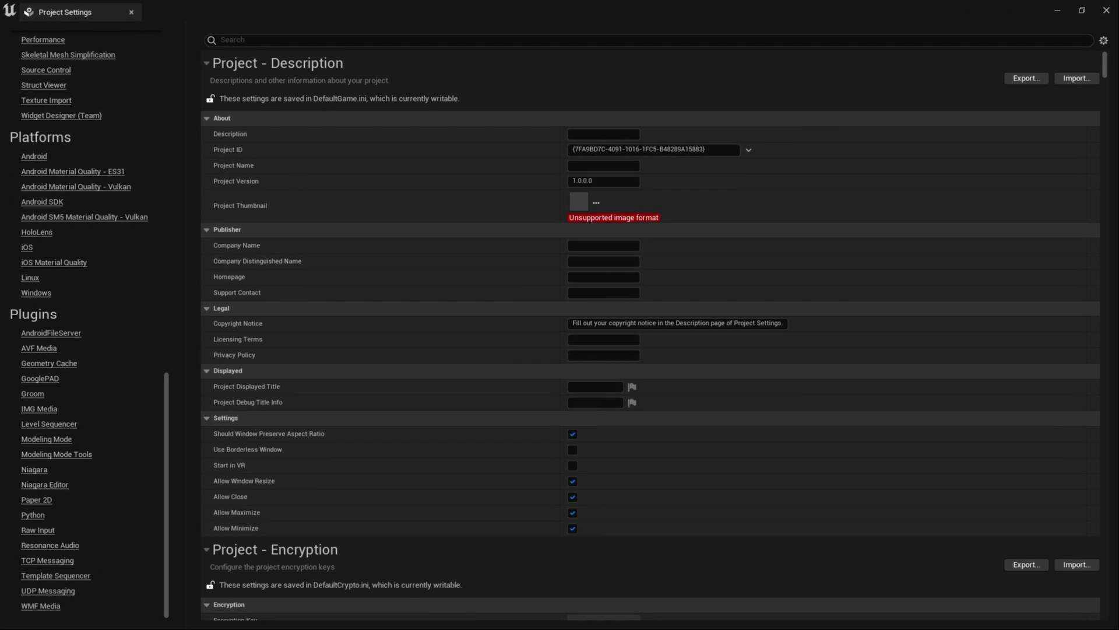
click(40, 202)
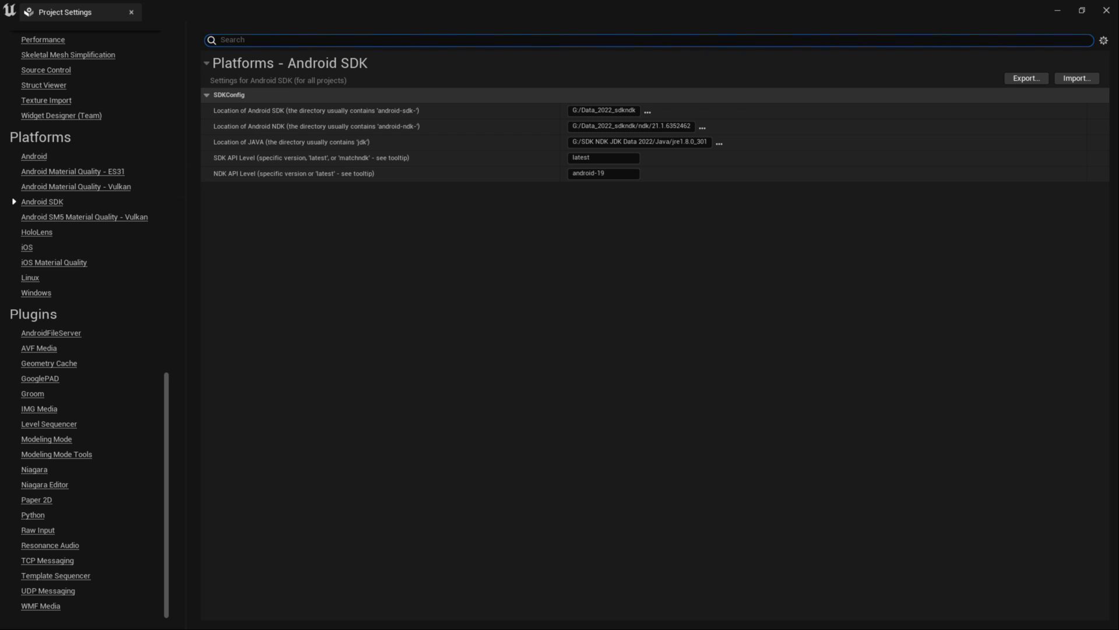
Review the package name, application display name and install location options in the Android APK packaging settings.
click(34, 156)
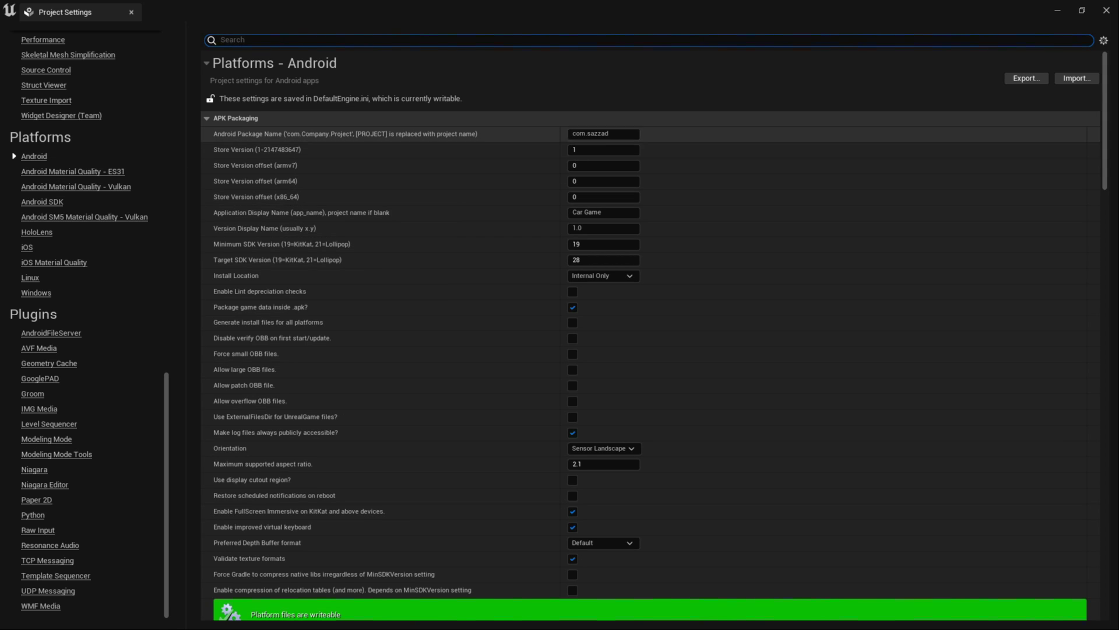
click(629, 134)
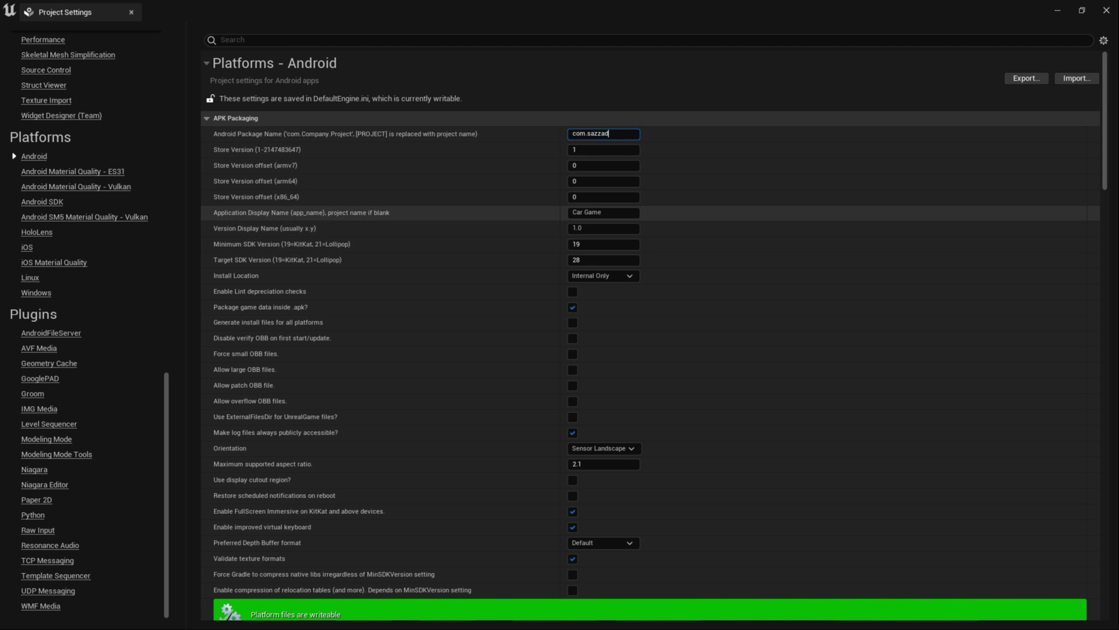
click(616, 213)
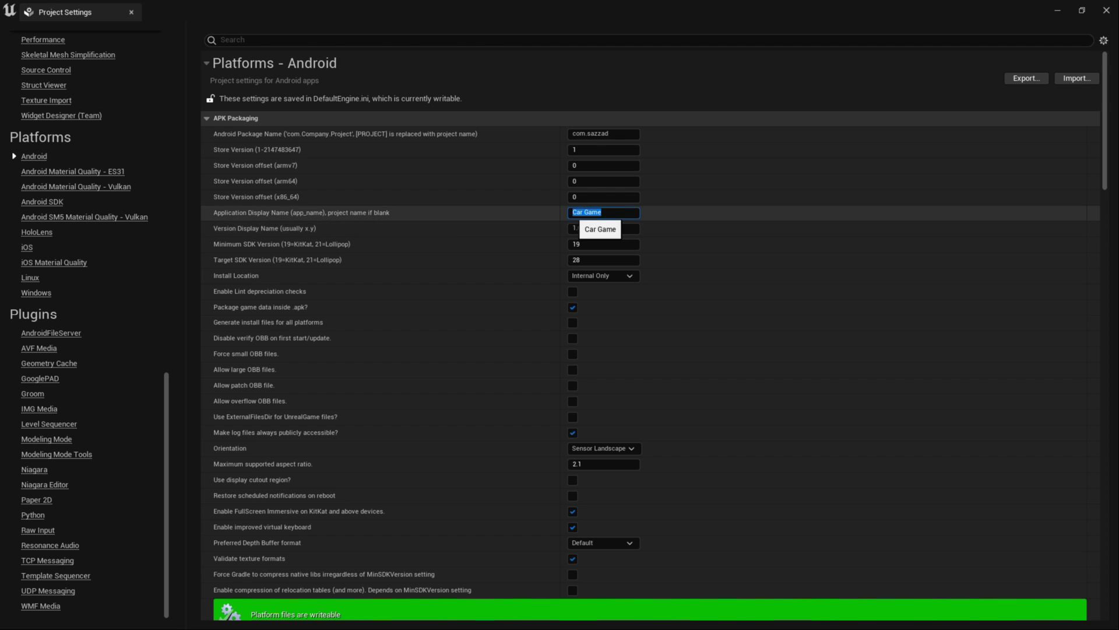
click(621, 214)
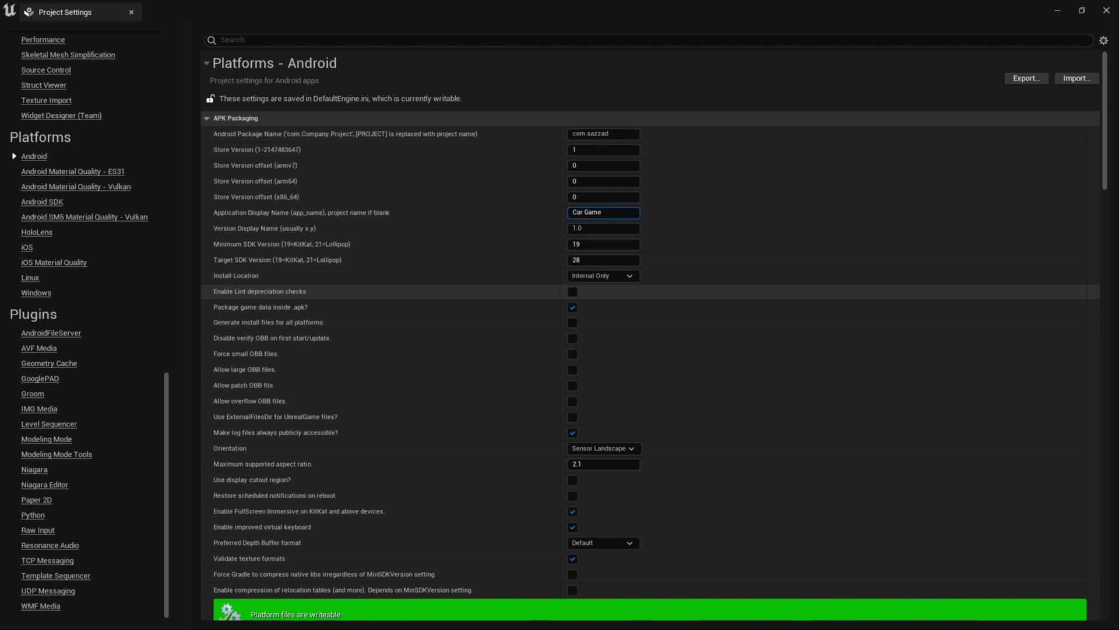
click(600, 276)
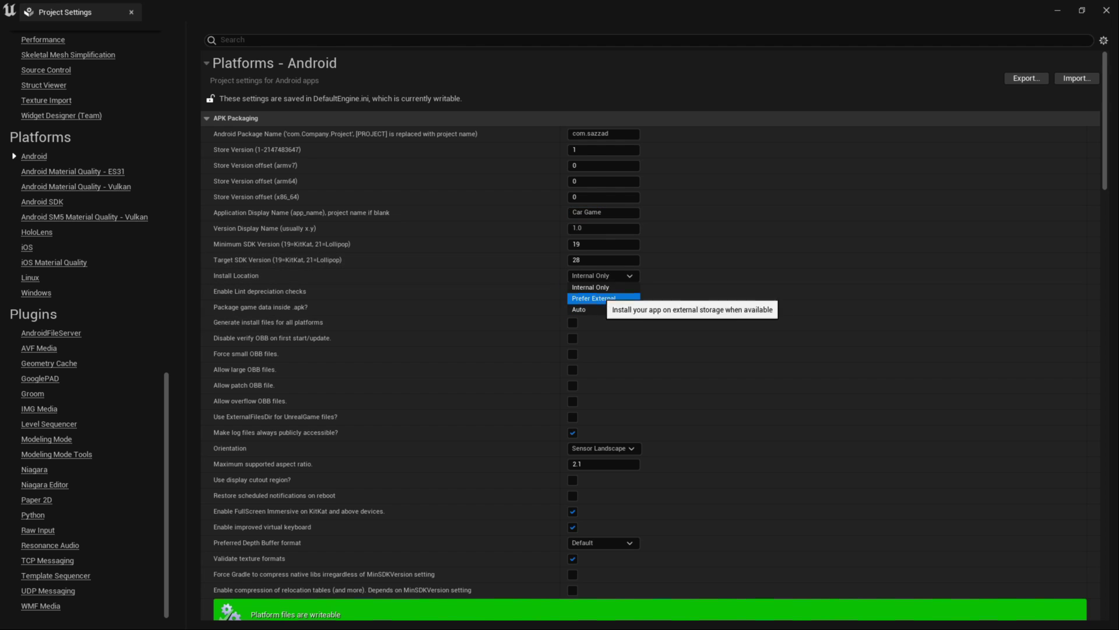
click(683, 302)
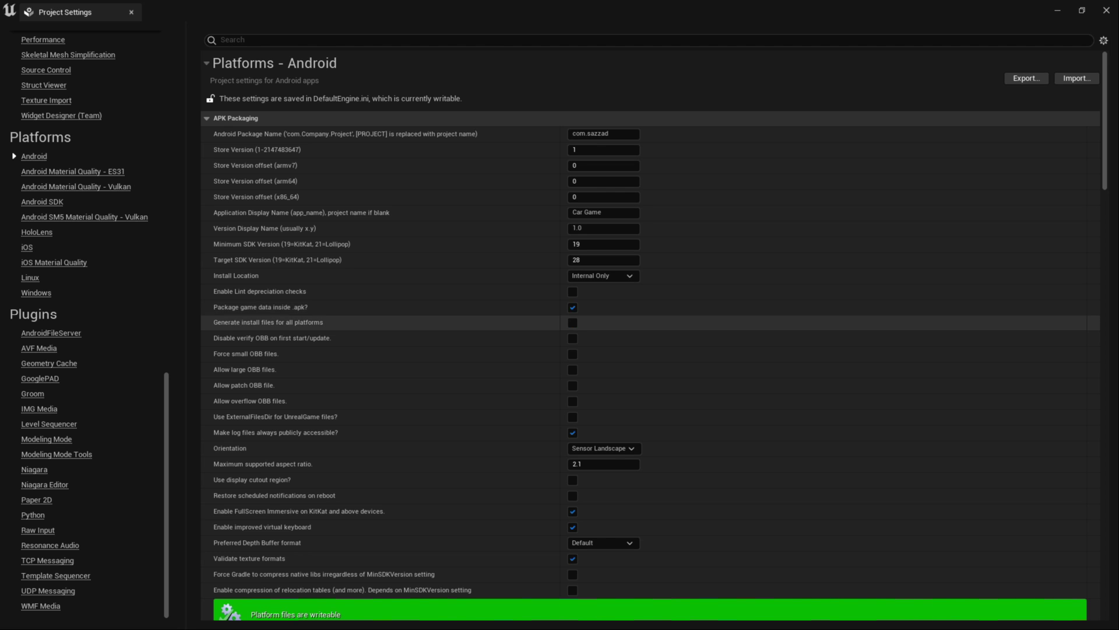
Exclude DXT and ASTC textures from the Android Multi Texture Formats, keeping only ETC2 textures included.
scroll(641, 504, down, 2)
scroll(642, 503, down, 6)
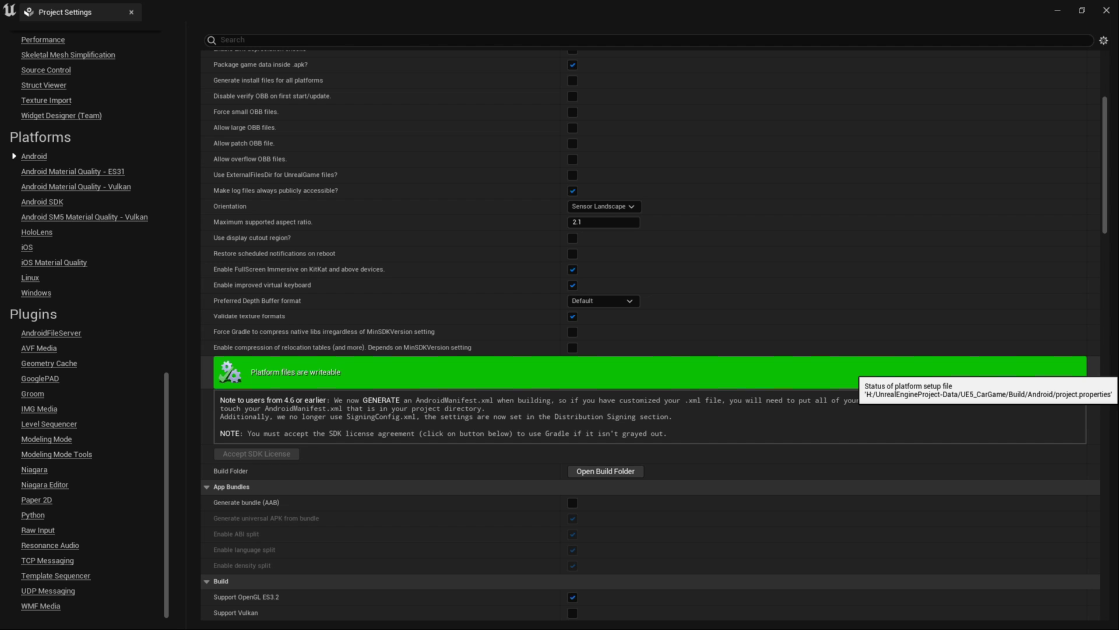
scroll(642, 373, down, 11)
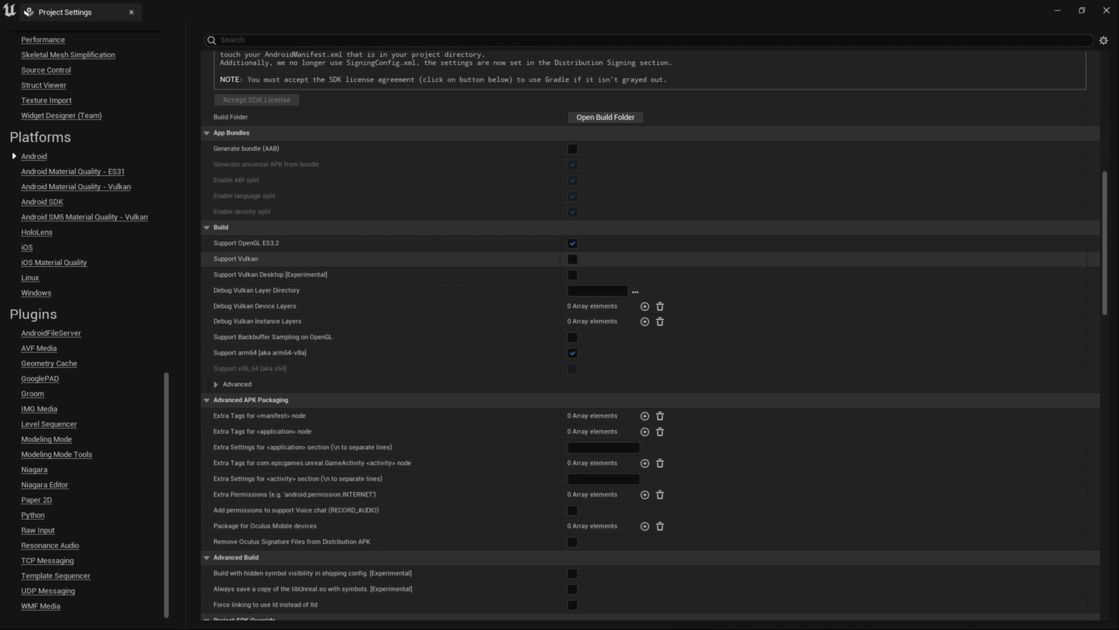
scroll(650, 373, down, 9)
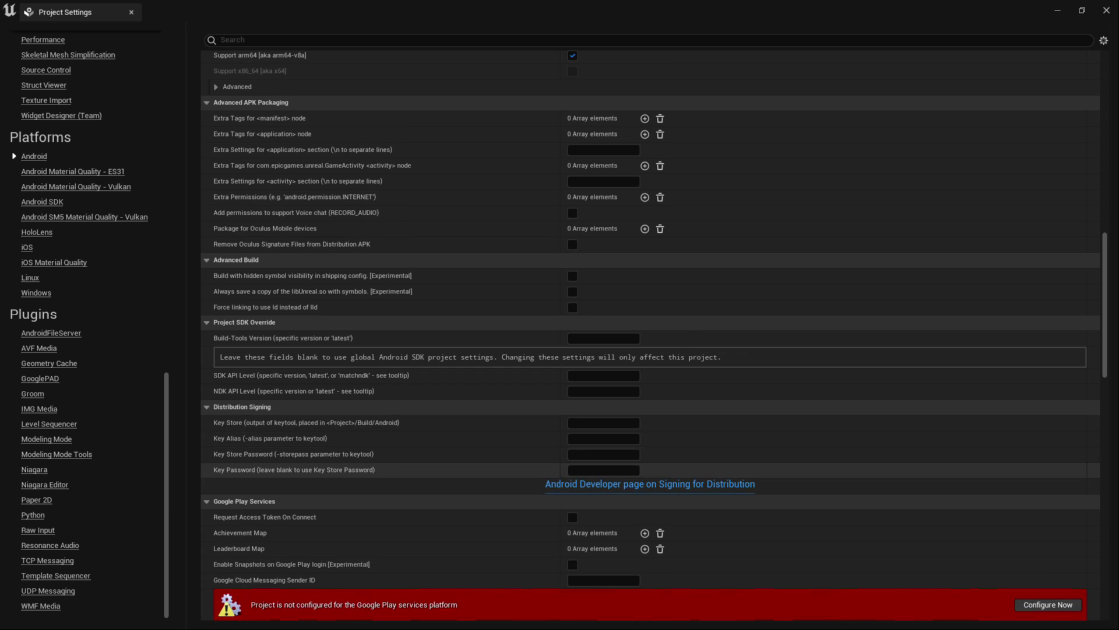
drag(1105, 257, 1105, 495)
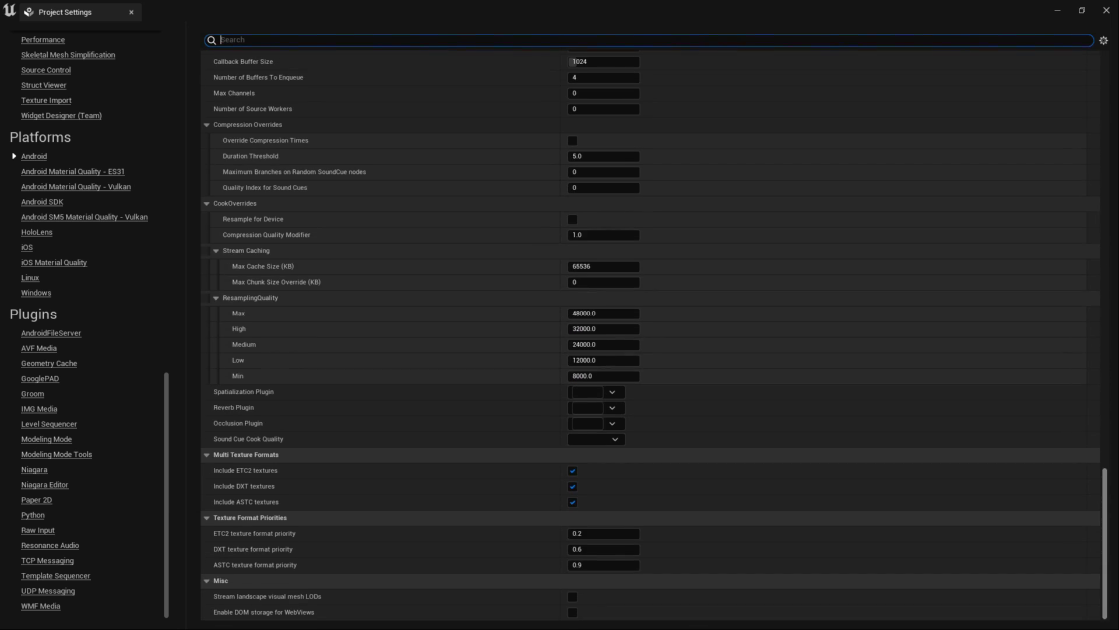
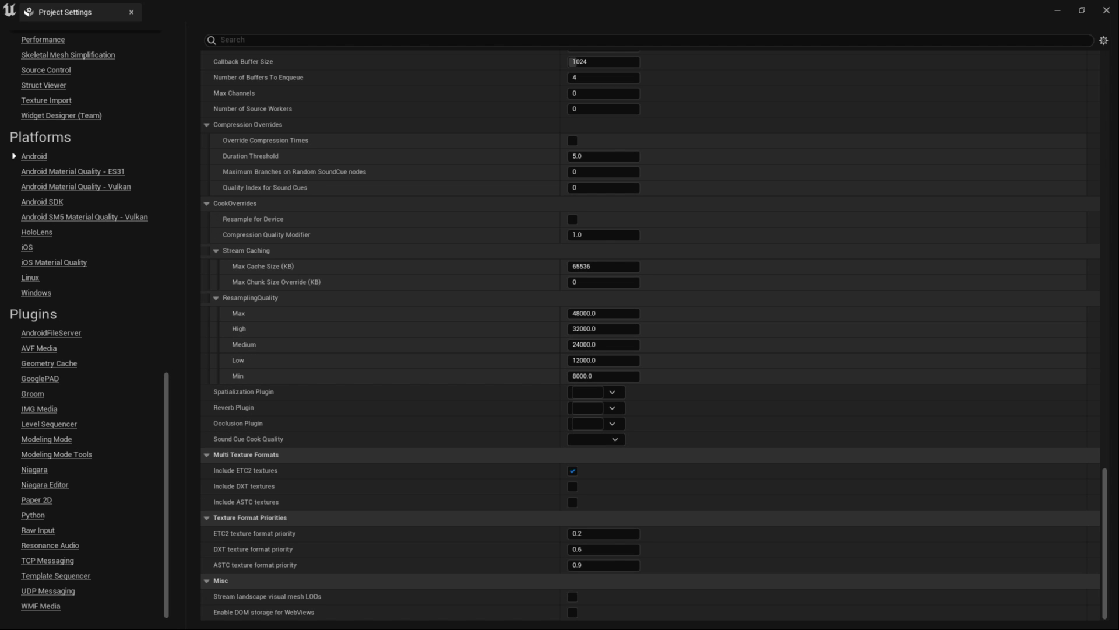
In the project's Packaging settings, turn off Include prerequisites installer and enable Full Rebuild.
scroll(82, 326, up, 15)
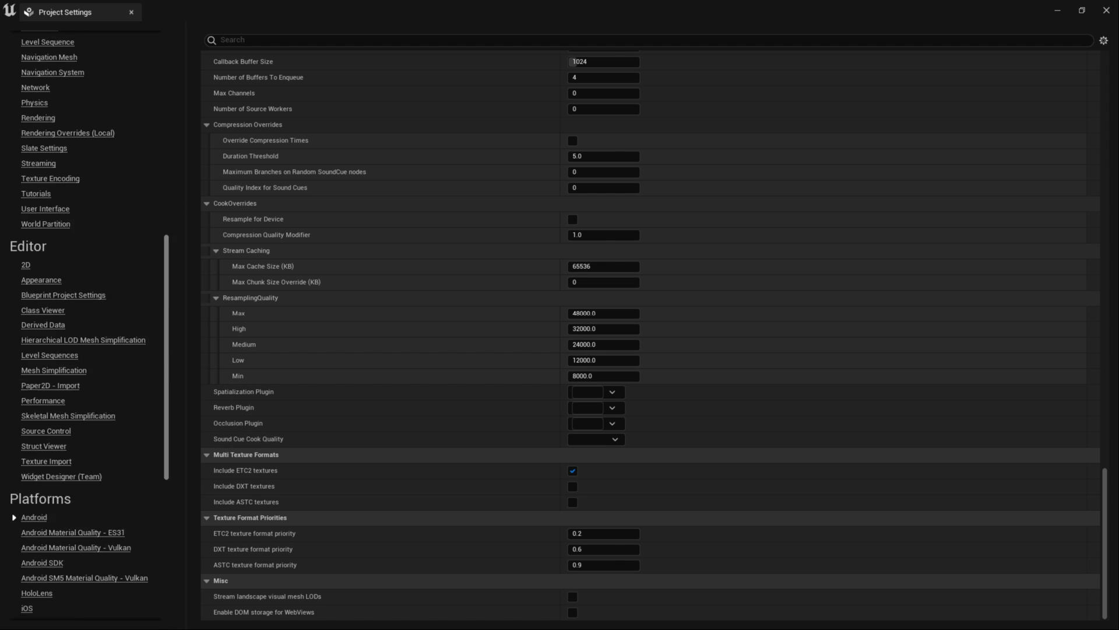
click(38, 155)
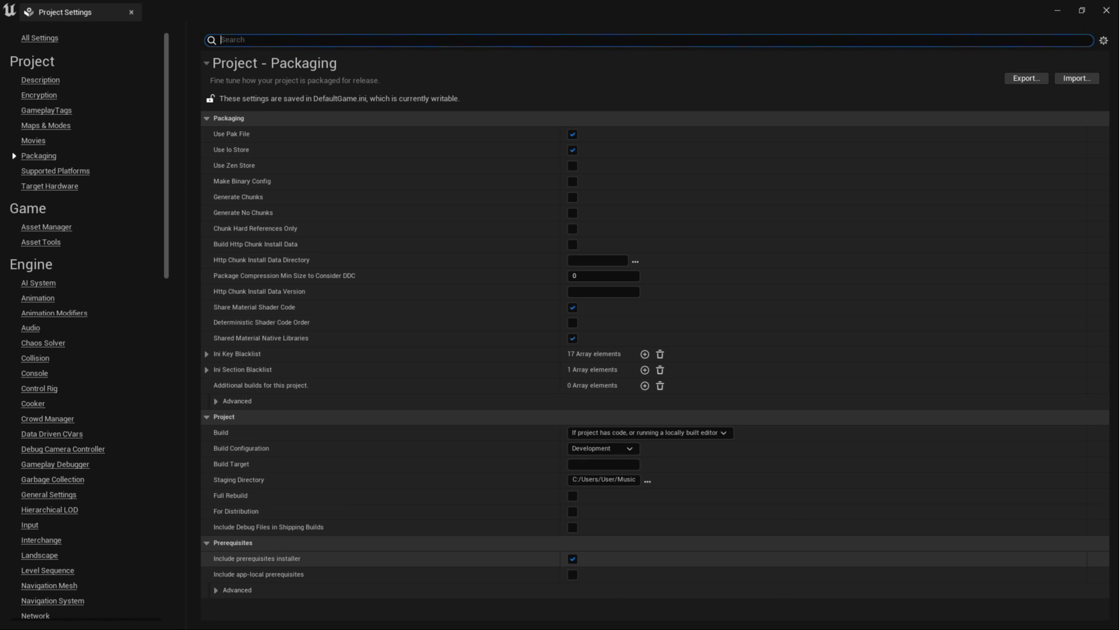
click(572, 559)
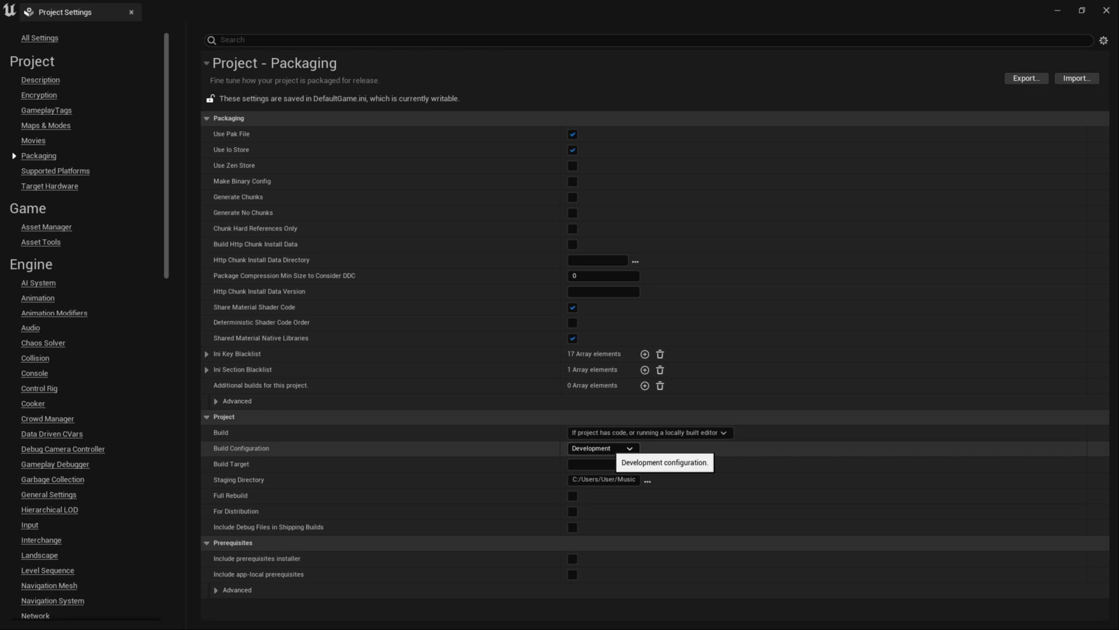
click(573, 495)
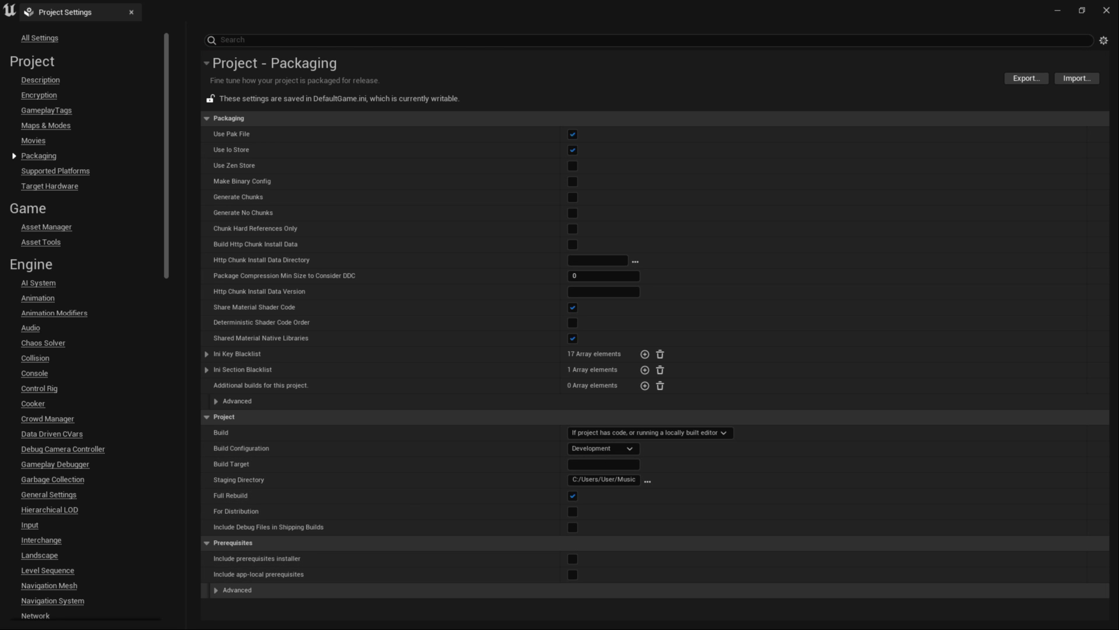
click(233, 590)
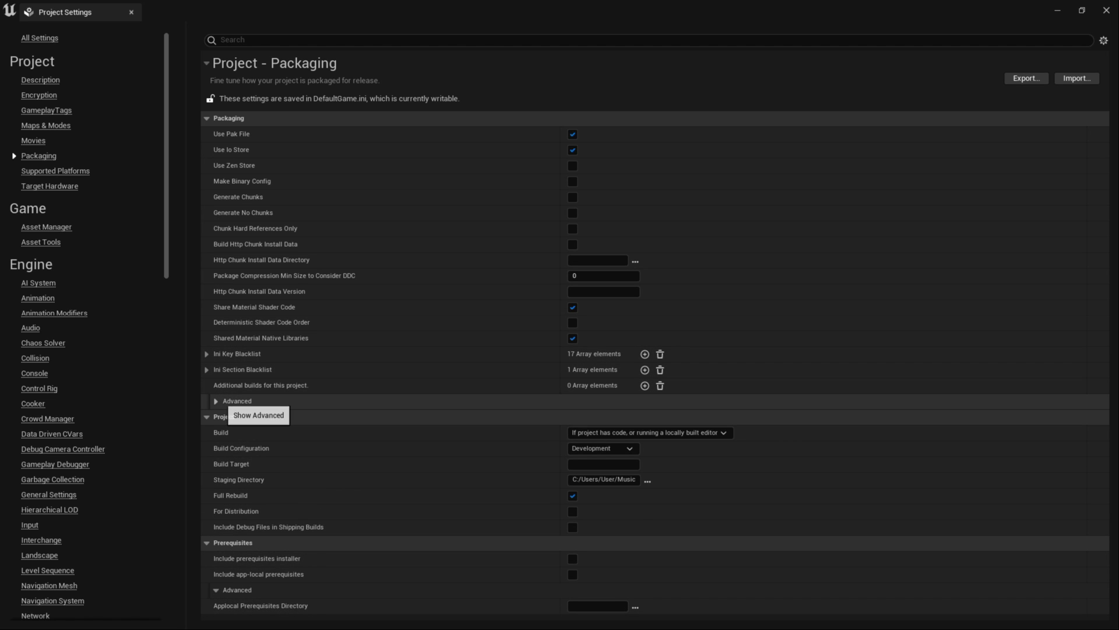
Add two entries to the list of maps to include in a packaged build, in the advanced packaging options.
click(234, 400)
scroll(233, 435, down, 2)
scroll(379, 436, down, 6)
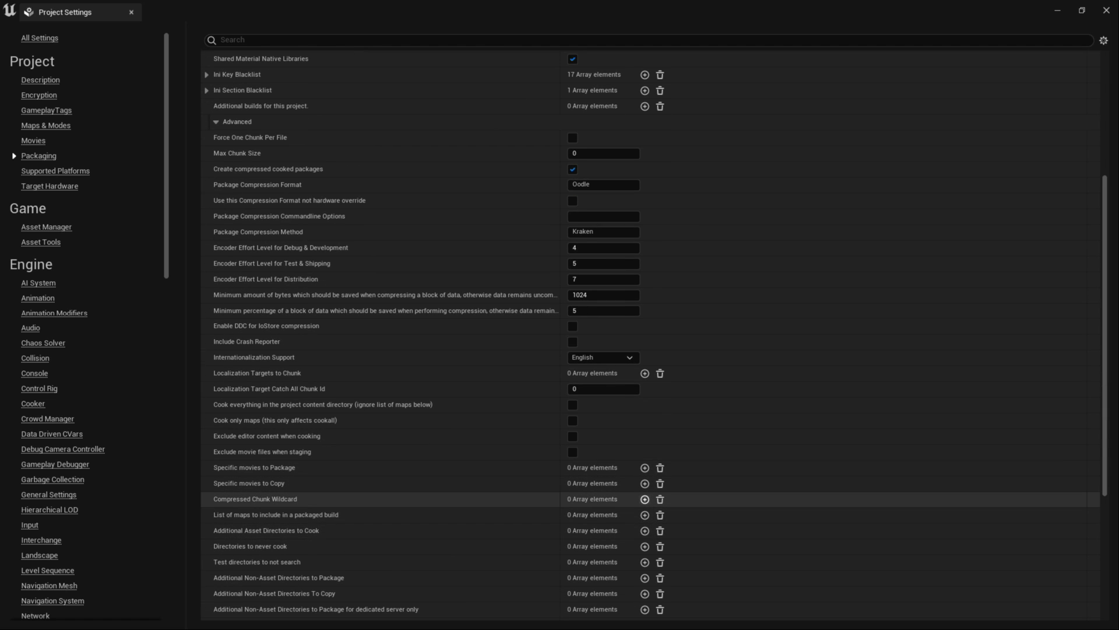
click(645, 515)
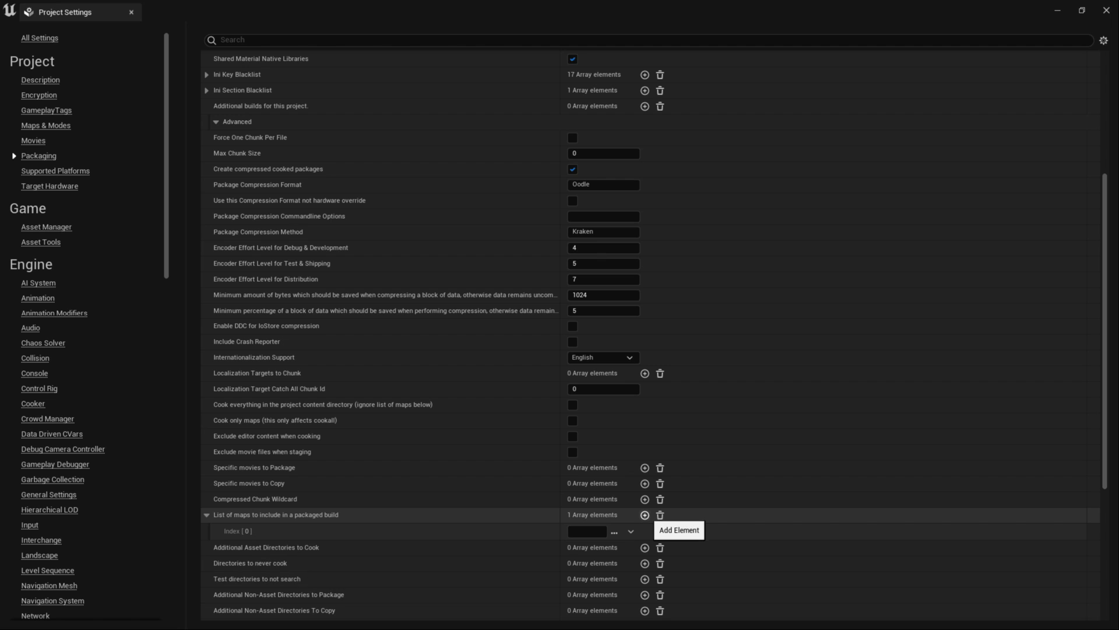
click(644, 515)
Assign VehicleAdvExampleMap.umap from the VehicleTemplate/Maps folder to the first entry of the packaged maps list.
scroll(615, 513, down, 2)
click(614, 475)
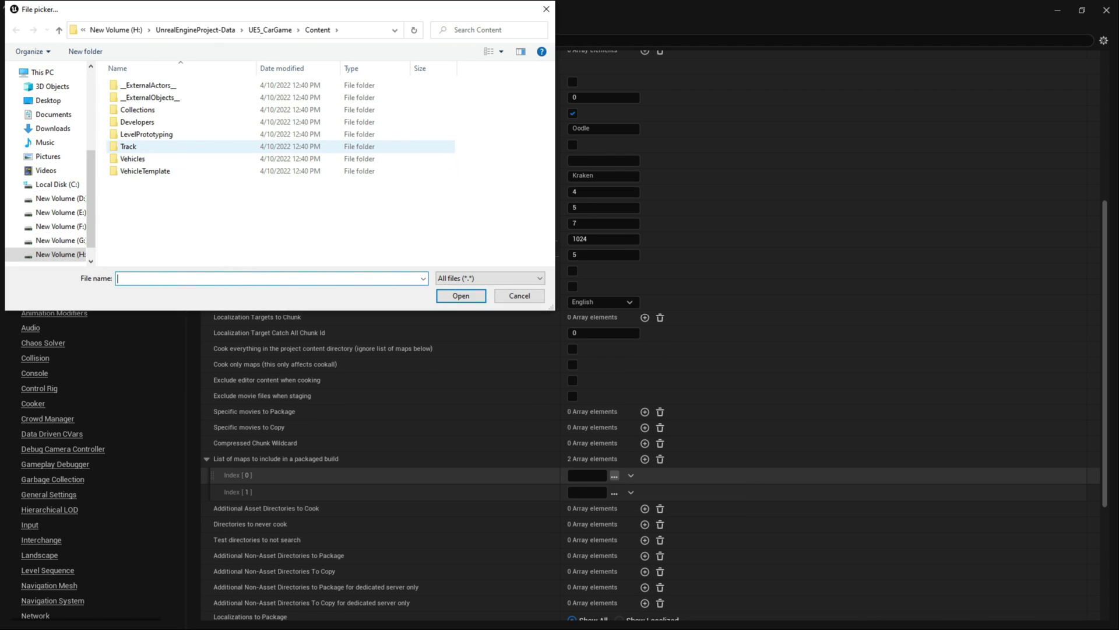
double_click(140, 171)
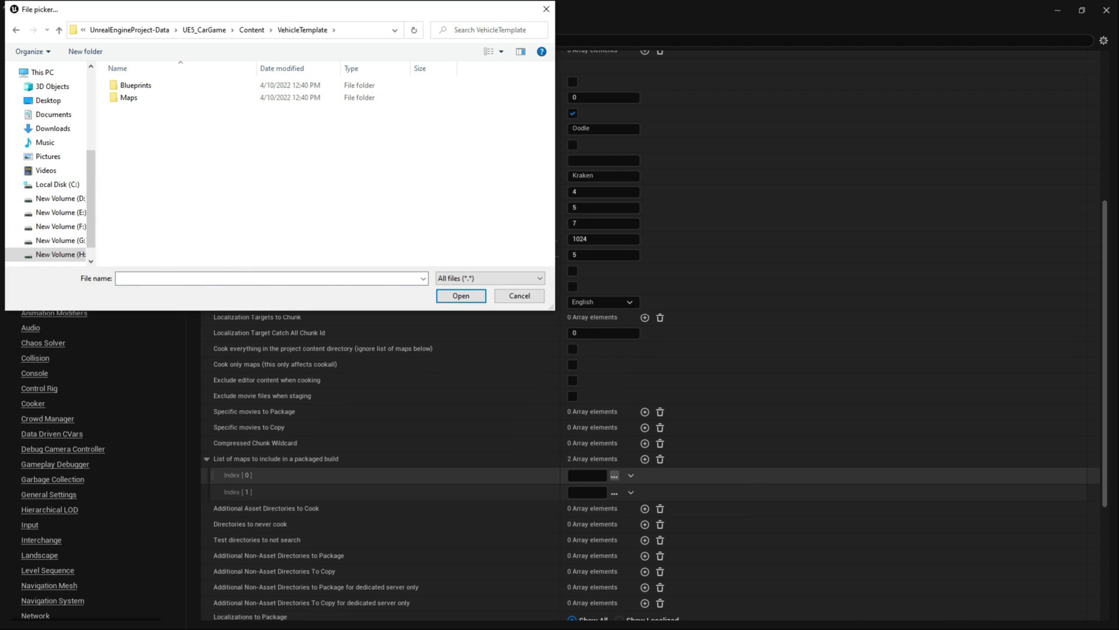
double_click(129, 98)
click(167, 86)
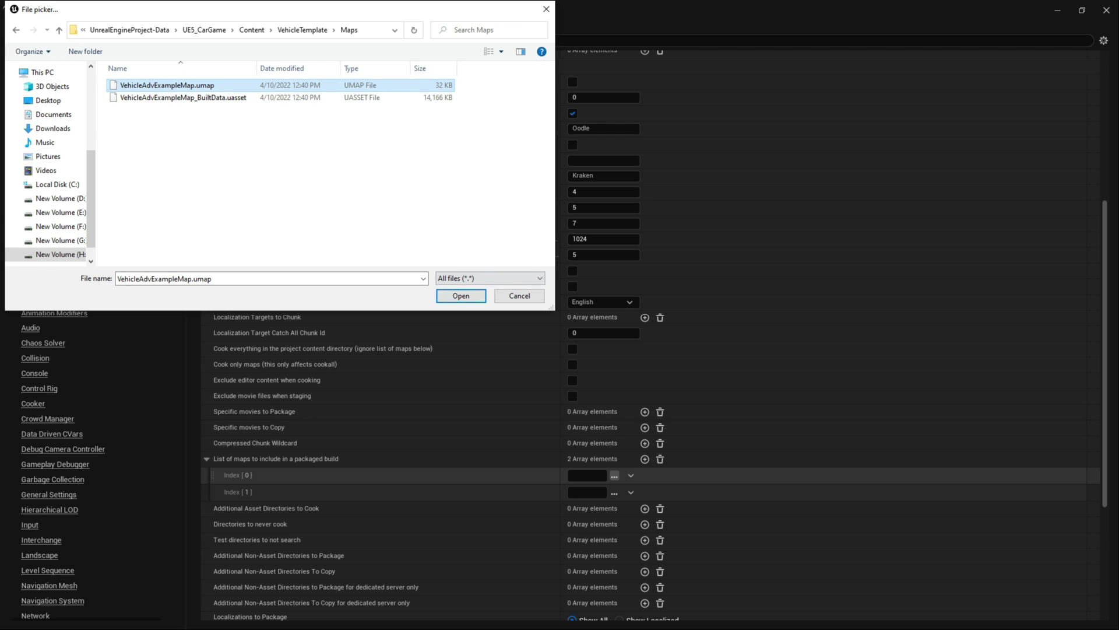
click(461, 296)
Assign VehicleAdvExampleMap_BuiltData.uasset from the VehicleTemplate/Maps folder to the second entry of the packaged maps list.
click(614, 493)
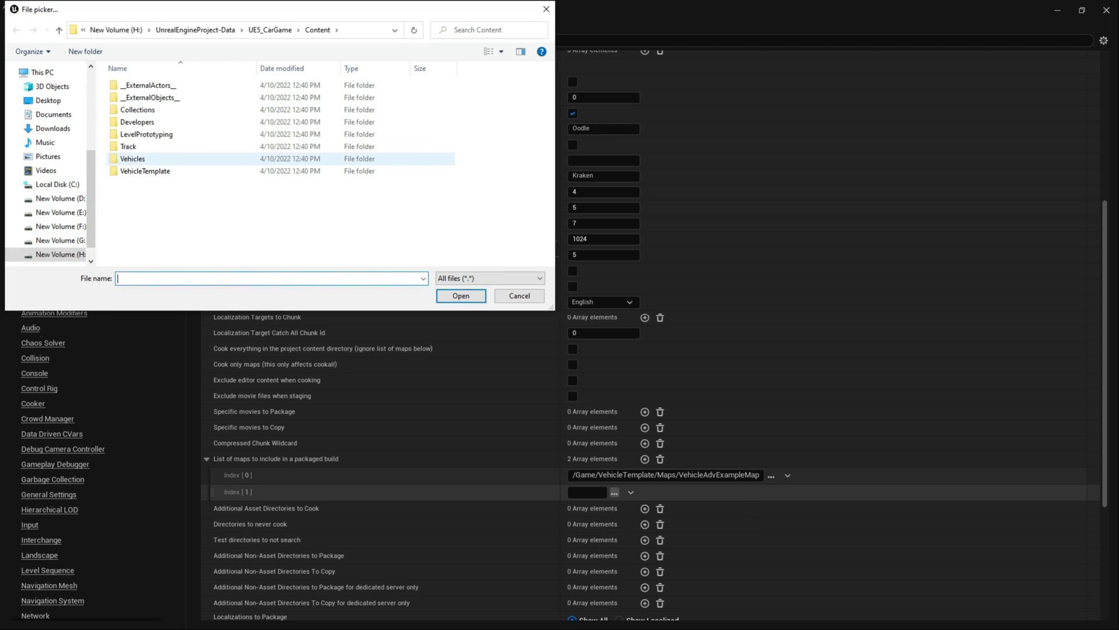
double_click(140, 171)
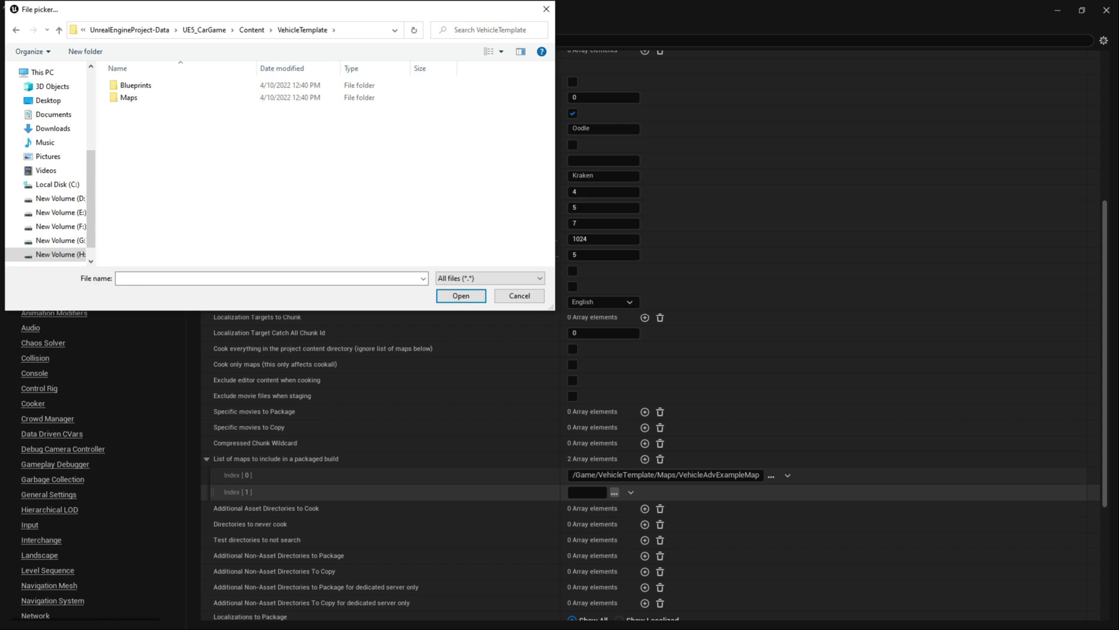
double_click(129, 97)
click(175, 97)
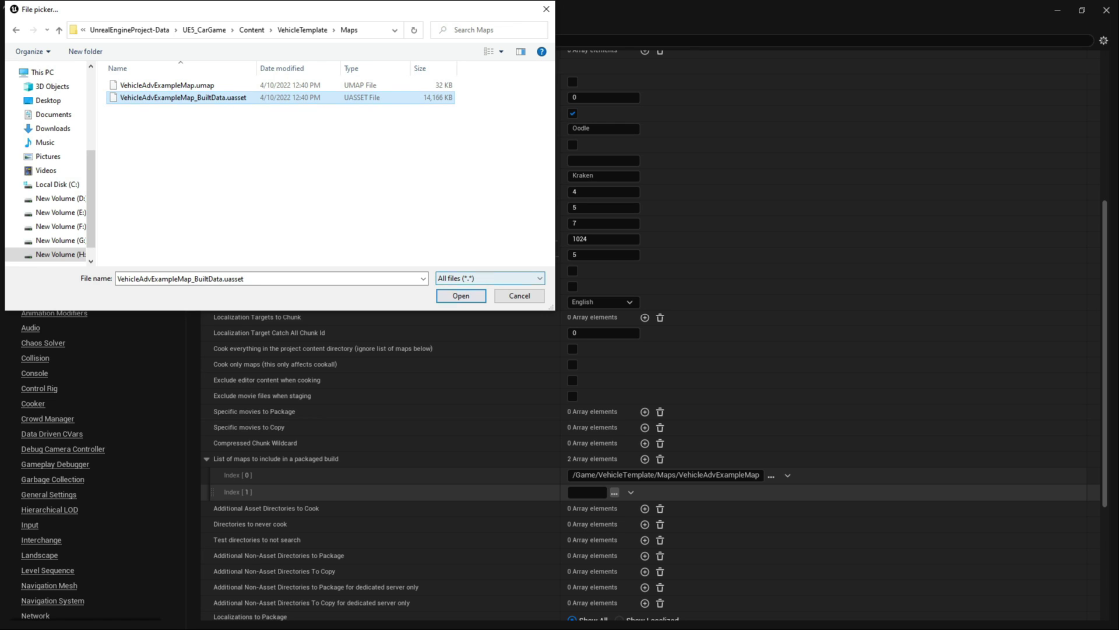
click(460, 296)
Enable Cook only maps and look over the remaining packaging options.
scroll(642, 353, down, 2)
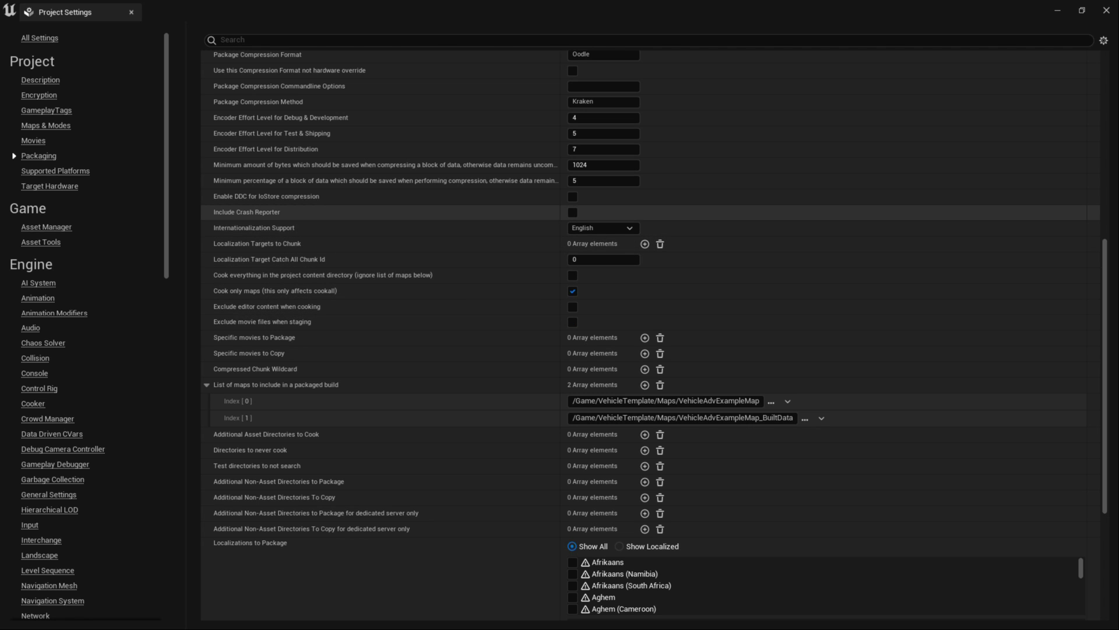
scroll(385, 212, up, 3)
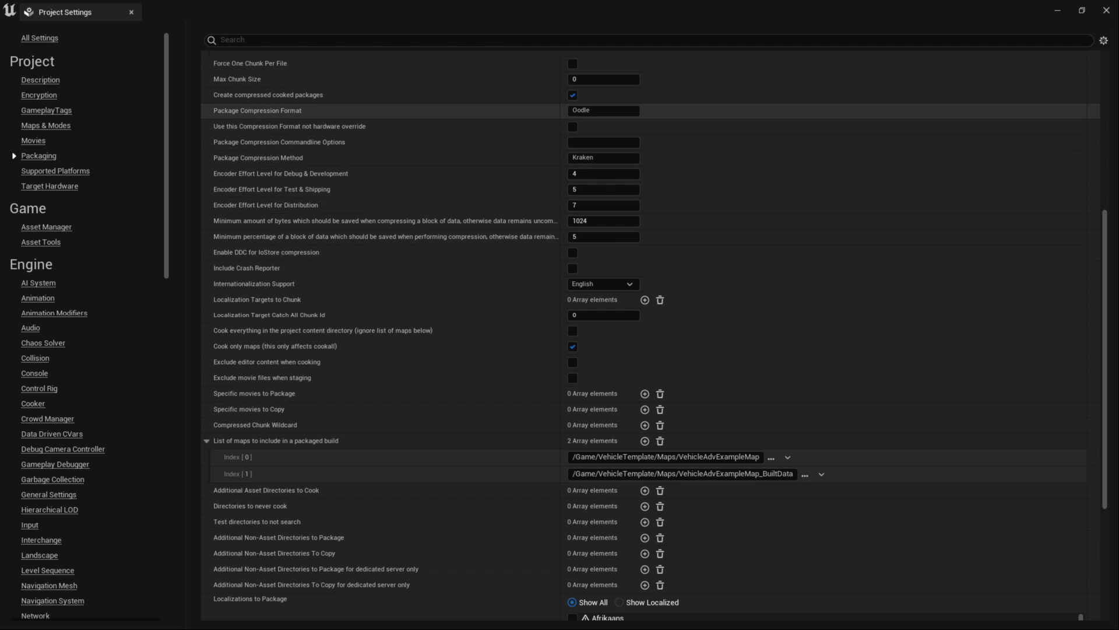
scroll(384, 95, down, 7)
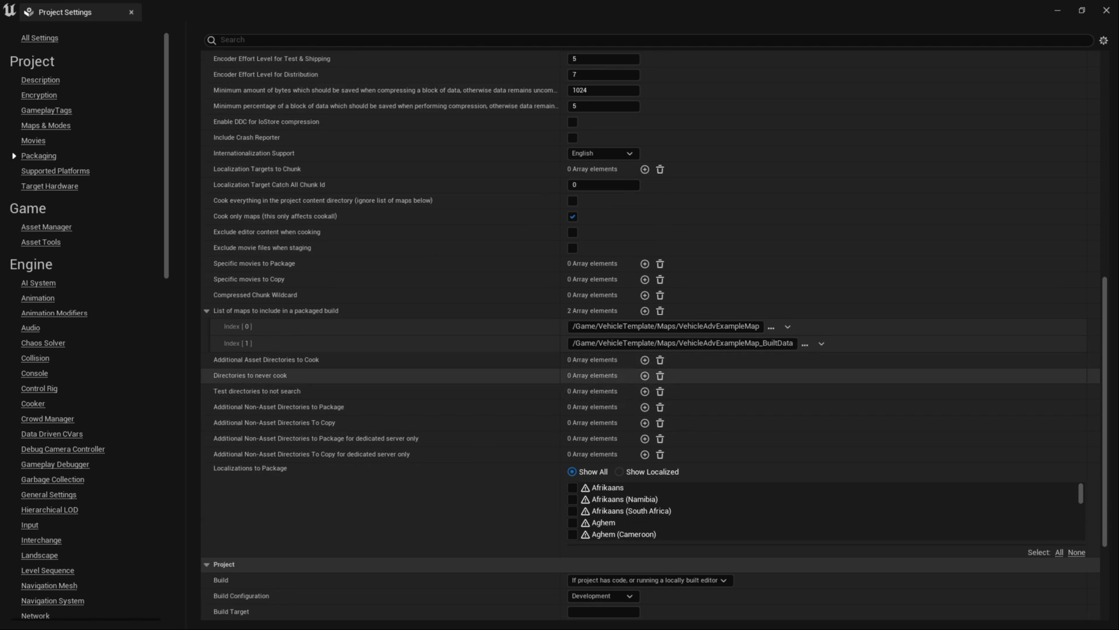
scroll(653, 336, down, 8)
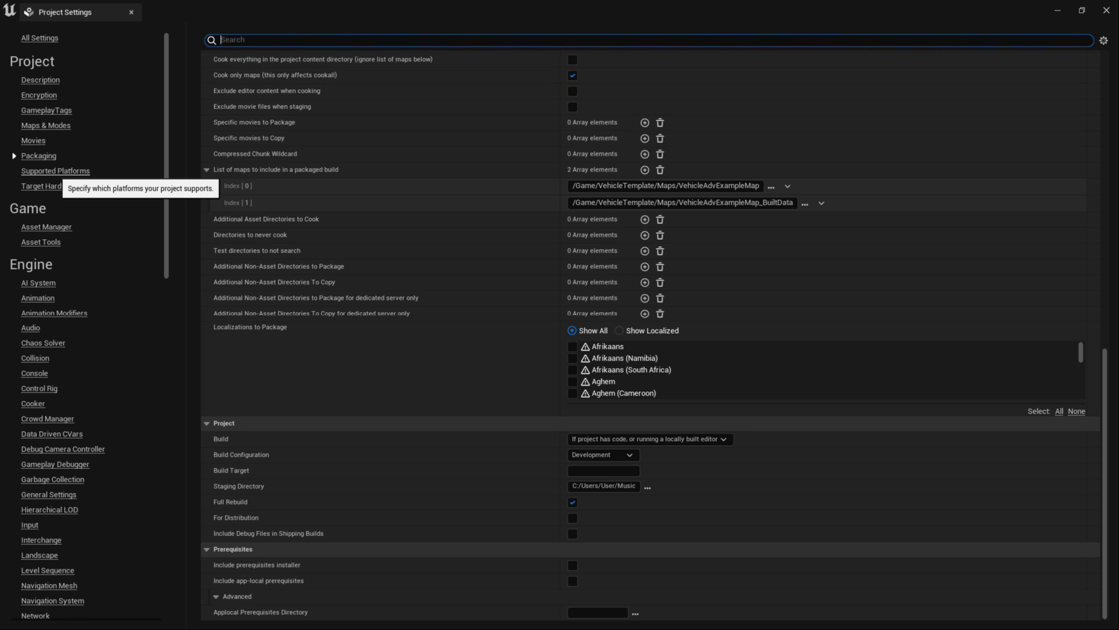
Check the project's Supported Platforms and Target Hardware settings.
click(56, 171)
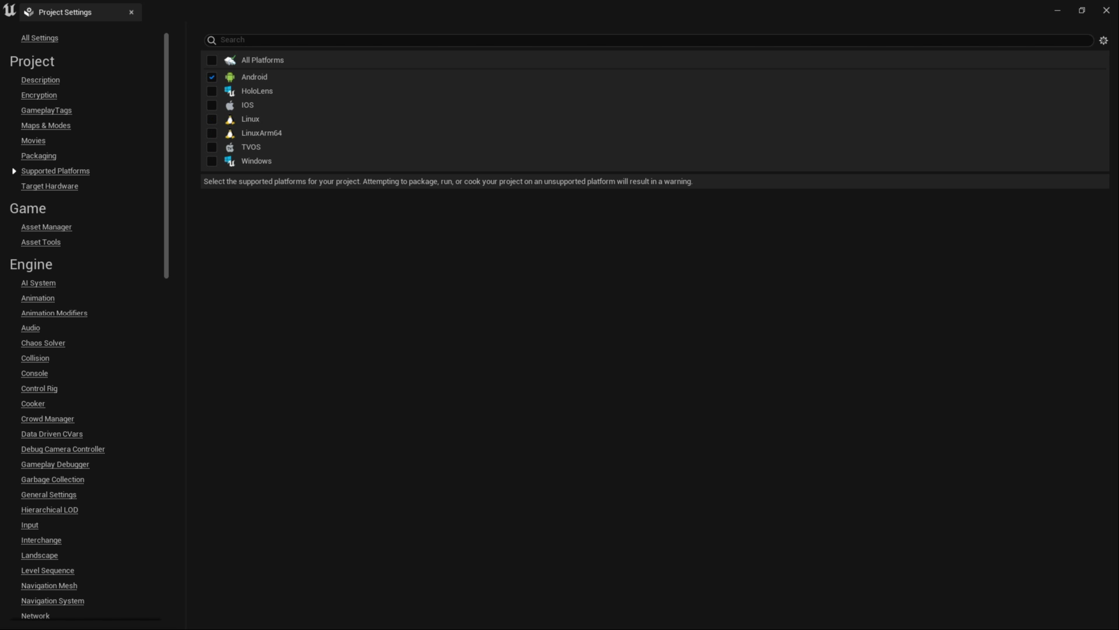
click(50, 186)
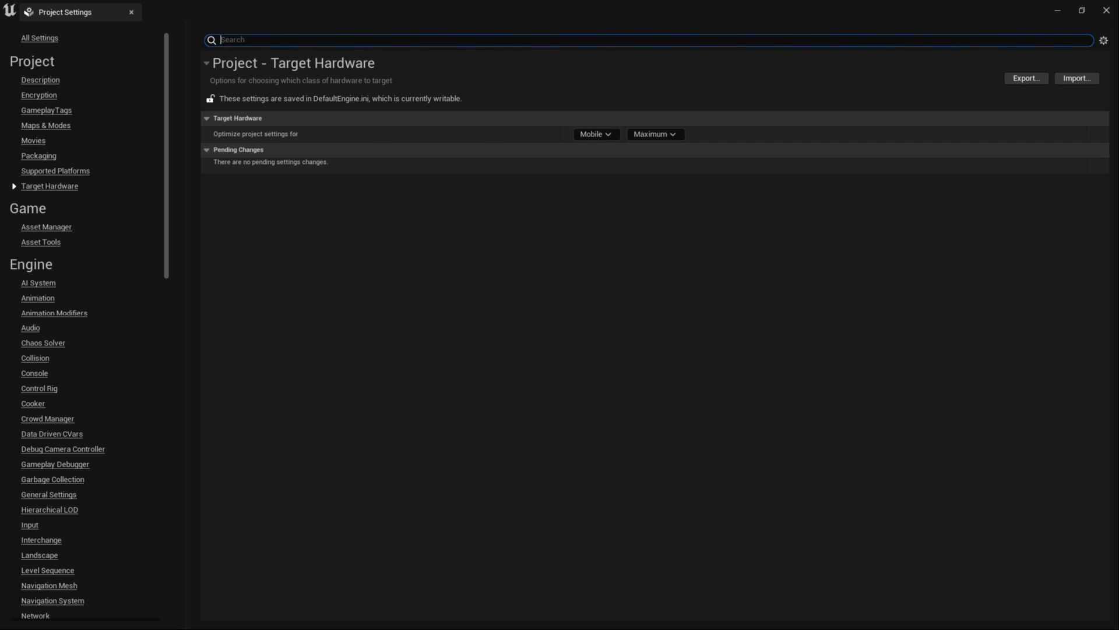
scroll(87, 326, down, 15)
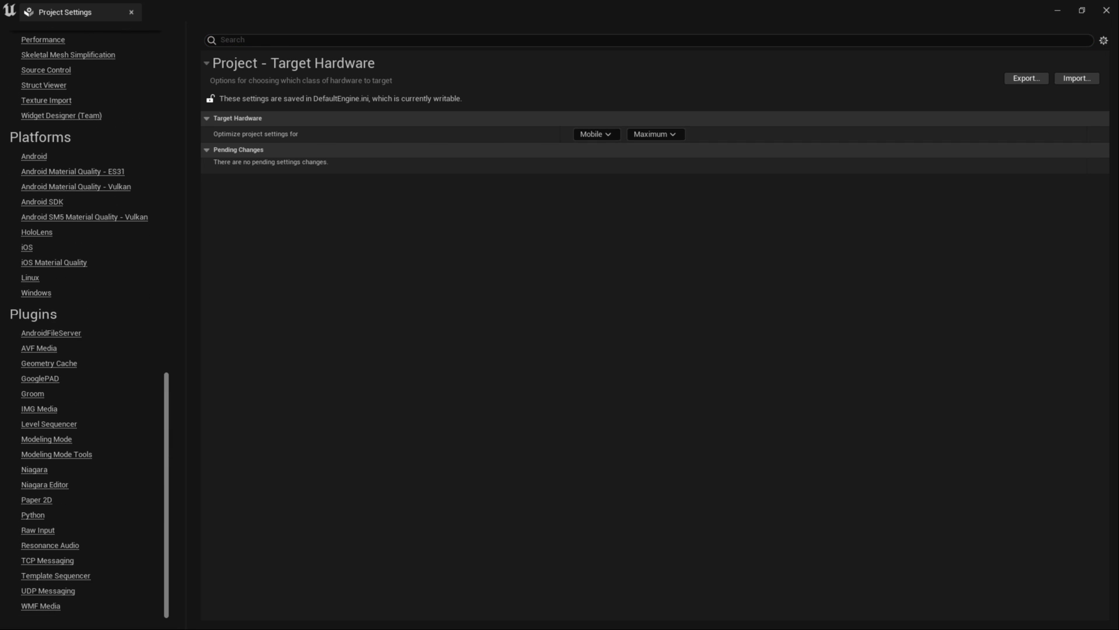
Set the Windows platform's Default RHI to DirectX 12 and Compiler Version to Visual Studio 2019, and close the project settings.
click(36, 293)
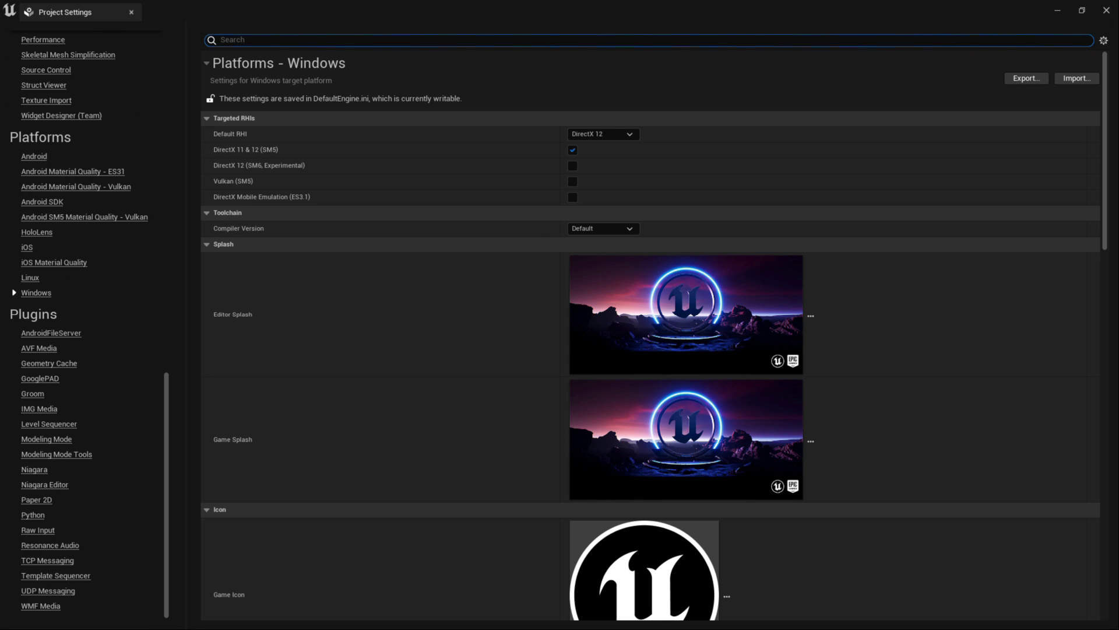
click(604, 135)
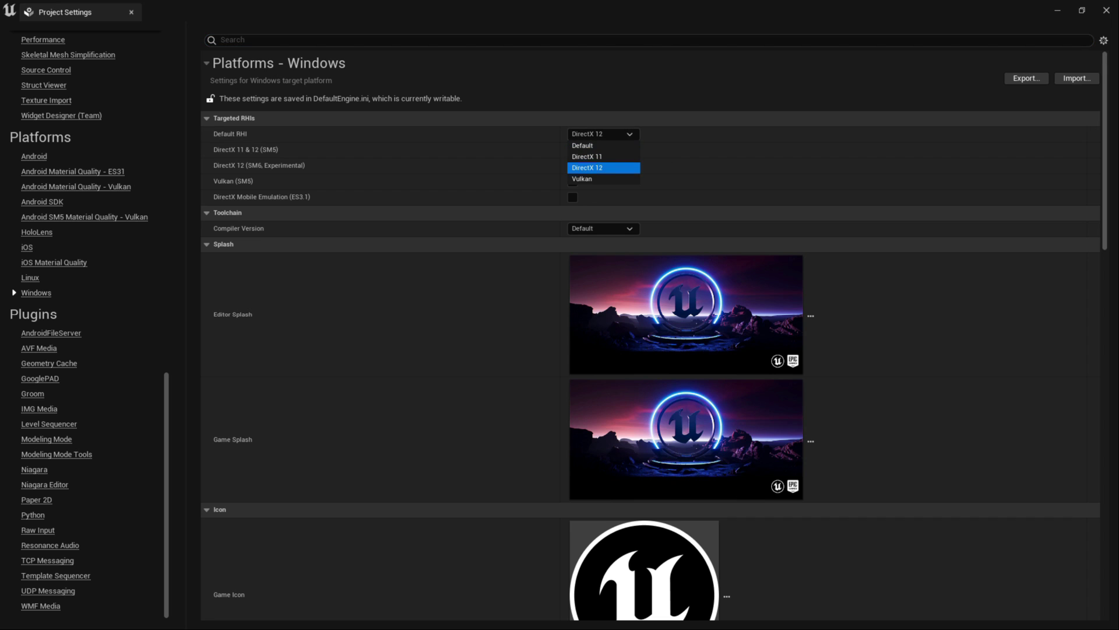
click(604, 167)
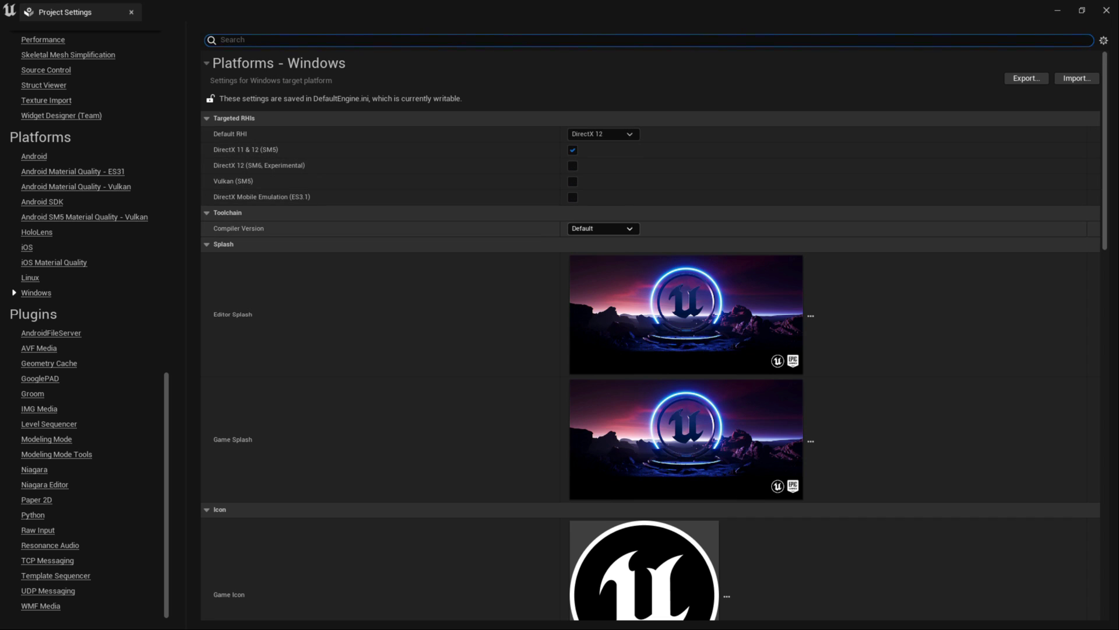
click(632, 228)
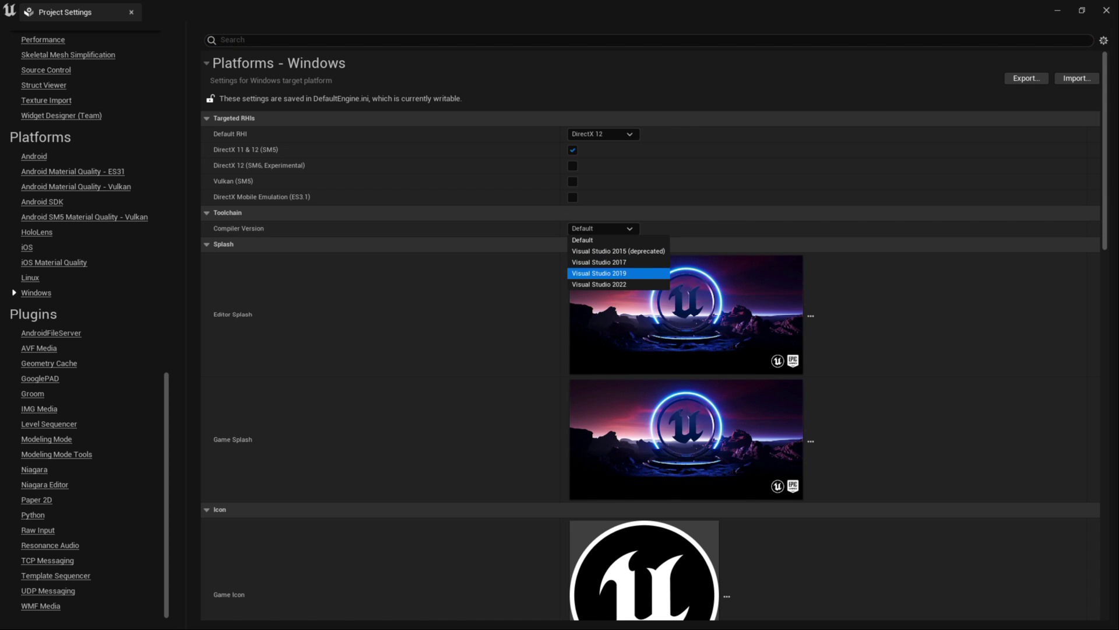
click(612, 273)
scroll(650, 334, down, 5)
scroll(651, 327, down, 6)
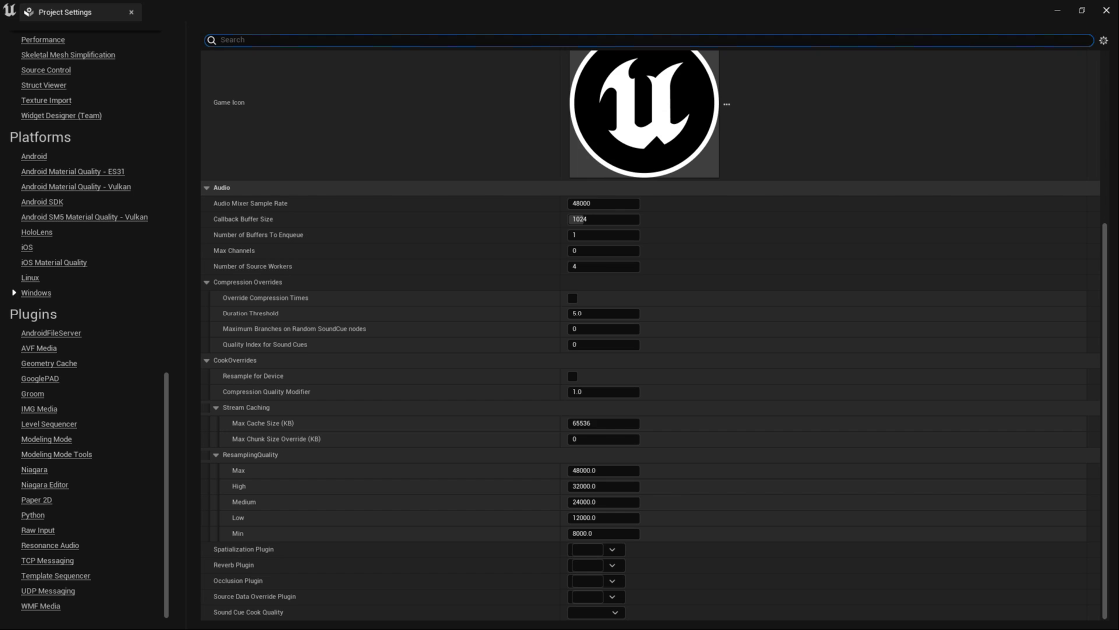
click(1106, 11)
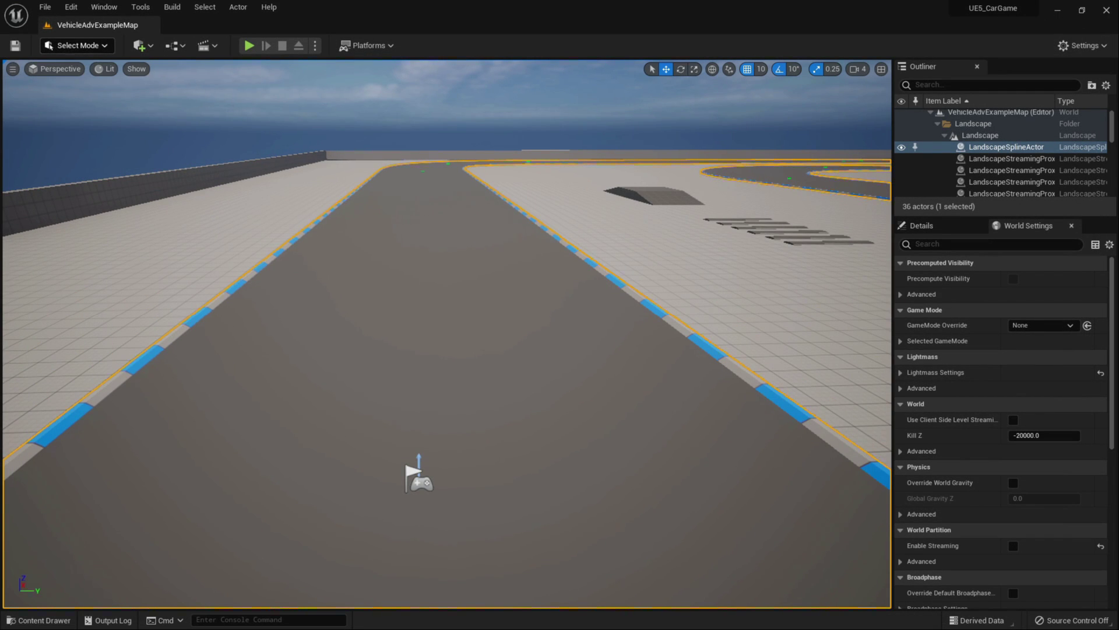
Package the project for Android into the Music folder and open the output log to follow the build.
click(367, 45)
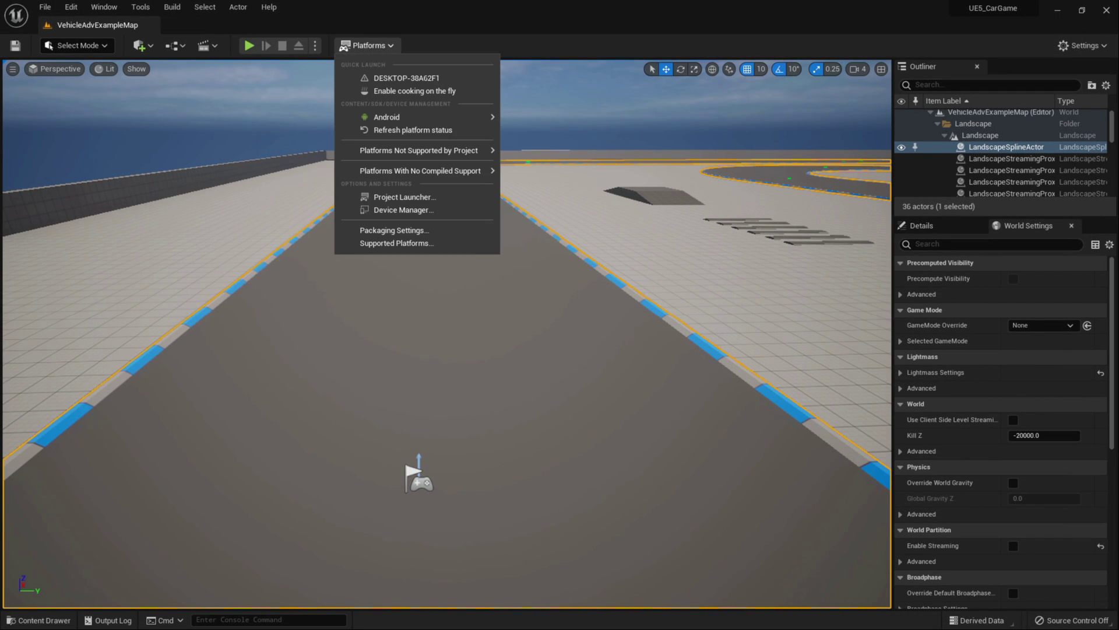
mouse_move(408, 117)
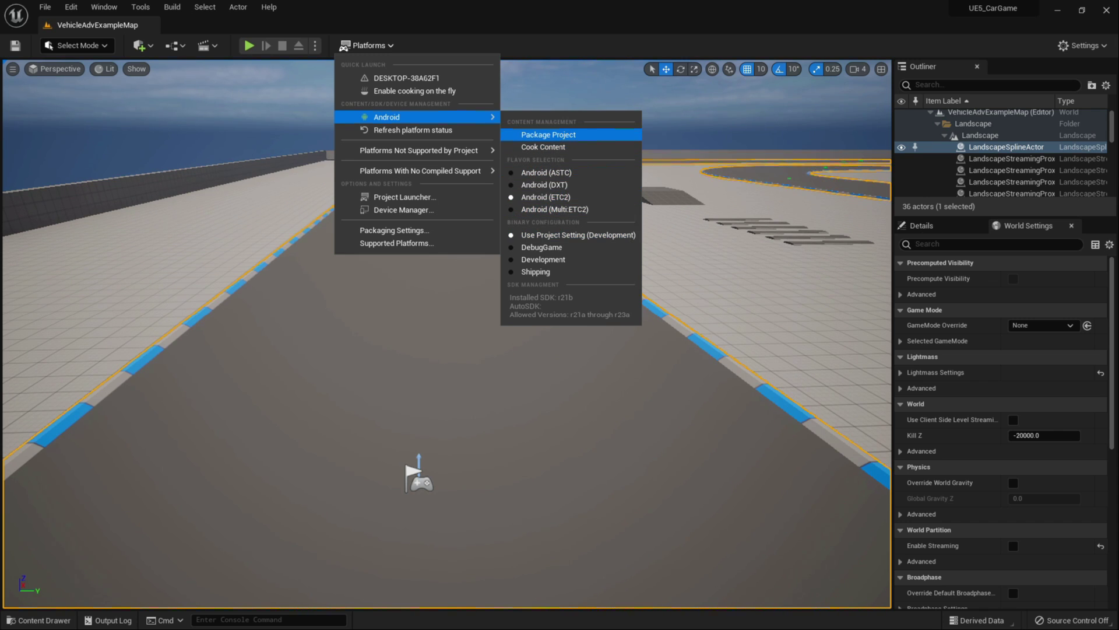
click(548, 135)
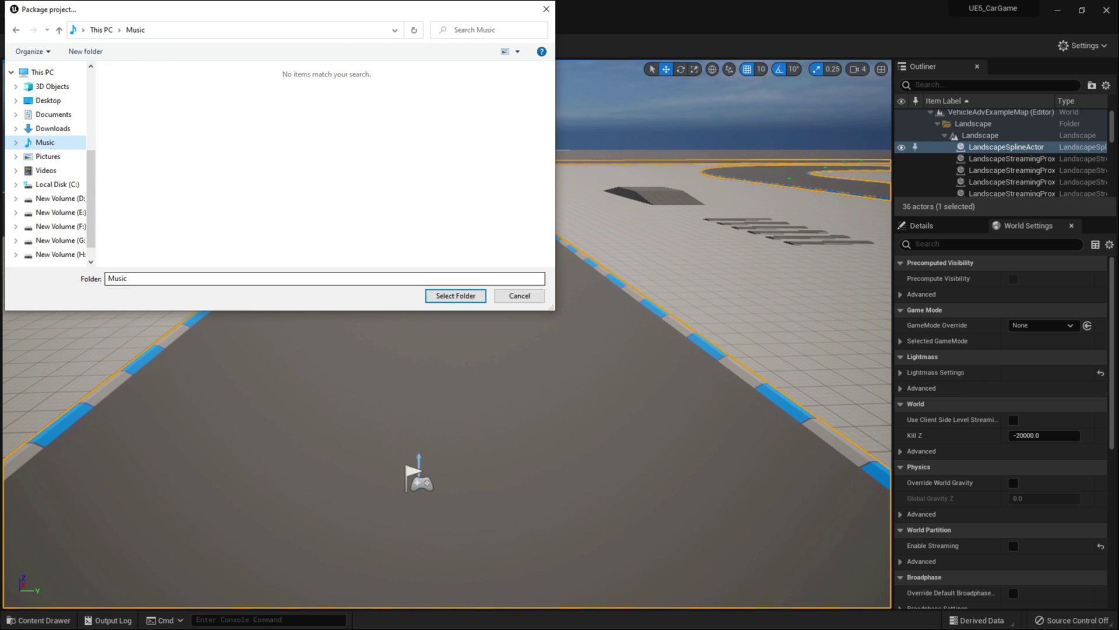
key(Return)
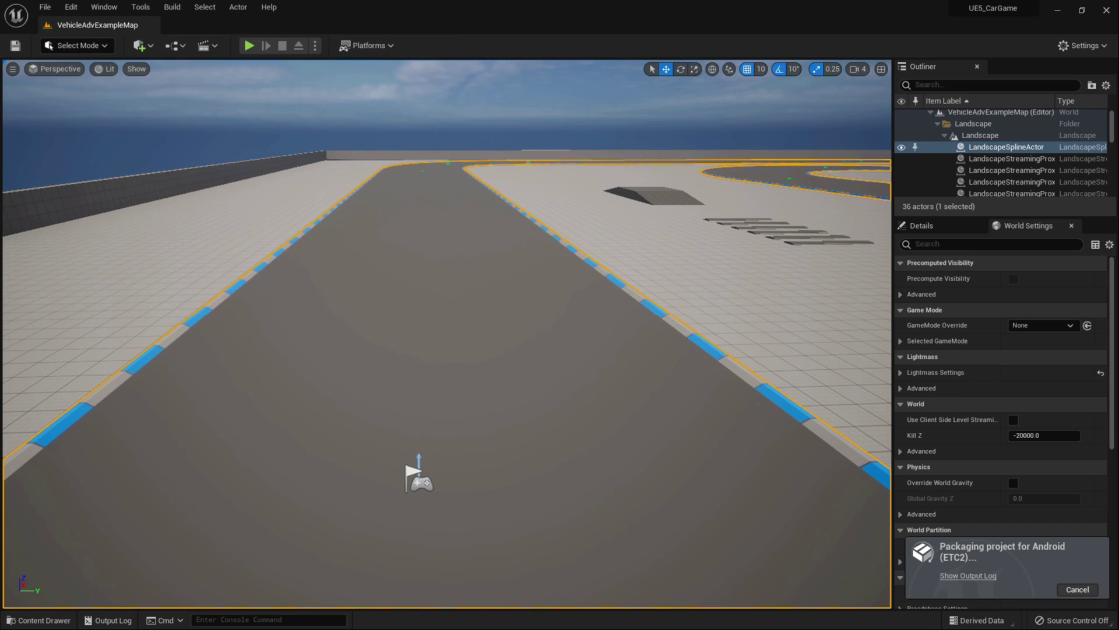
click(968, 575)
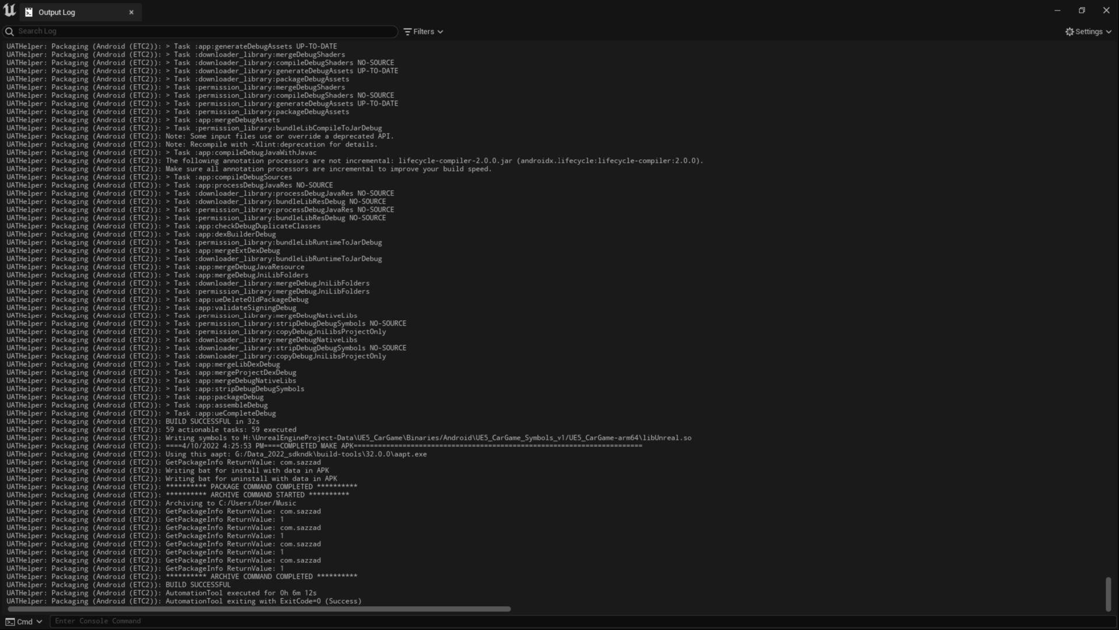
Switch to File Explorer, open the Android_ETC2 folder in Music, and check the properties of the UE5_CarGame-arm64 package.
key(super)
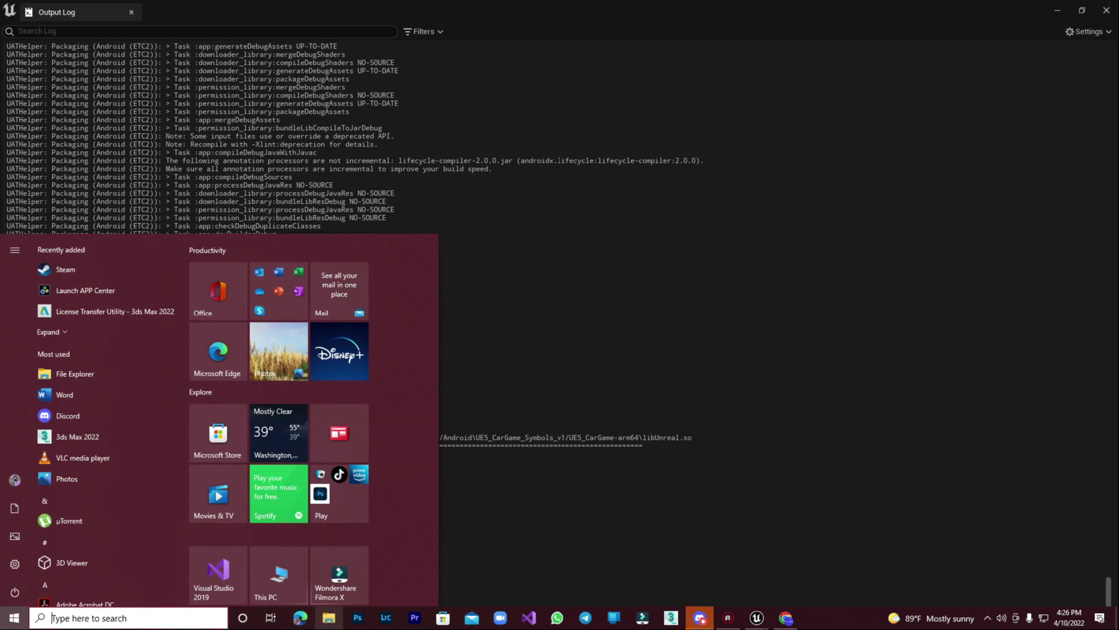
click(70, 372)
click(133, 405)
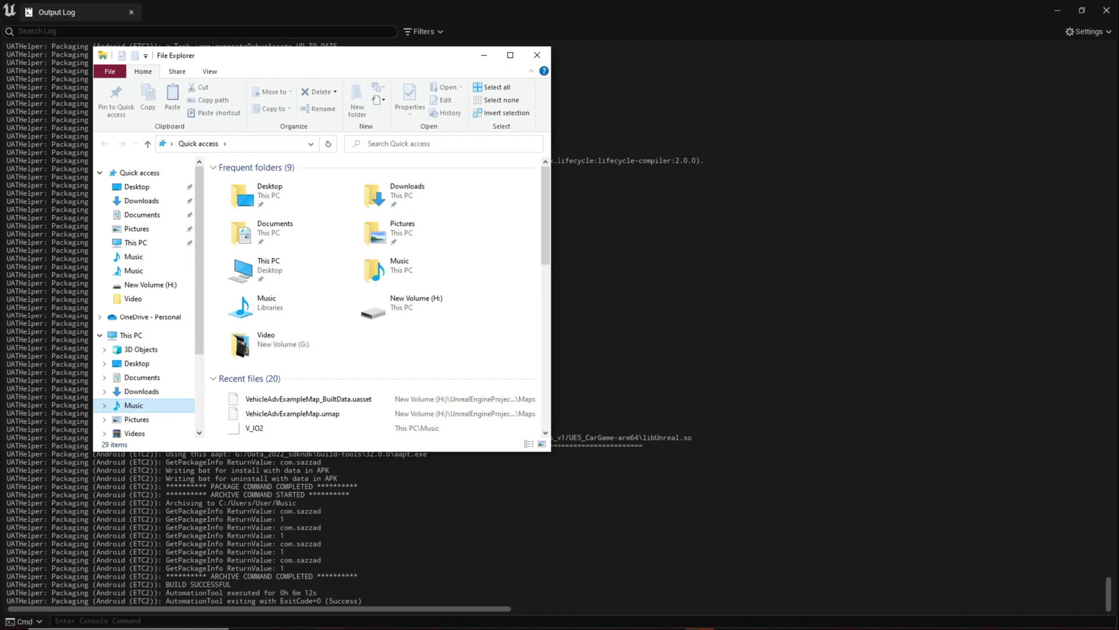
double_click(245, 193)
click(324, 199)
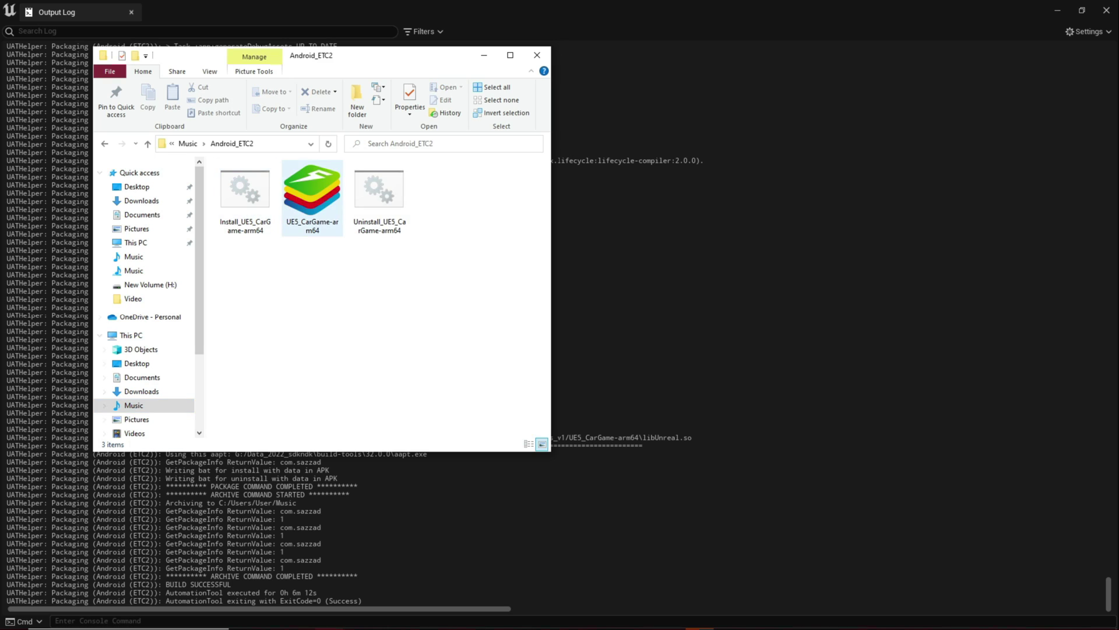
right_click(328, 198)
click(362, 480)
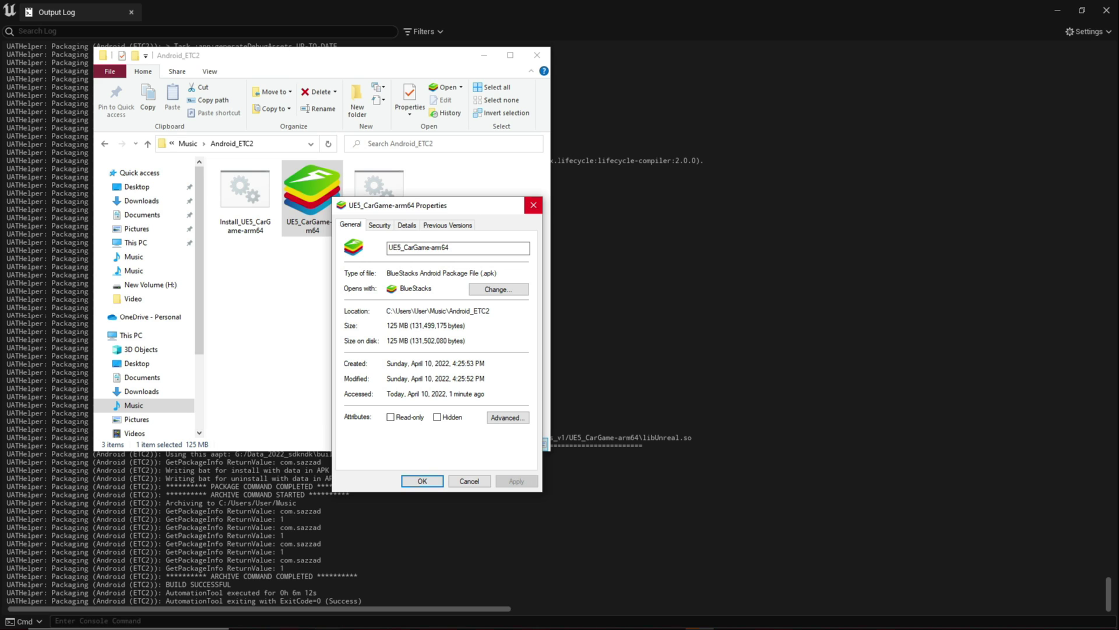
click(534, 206)
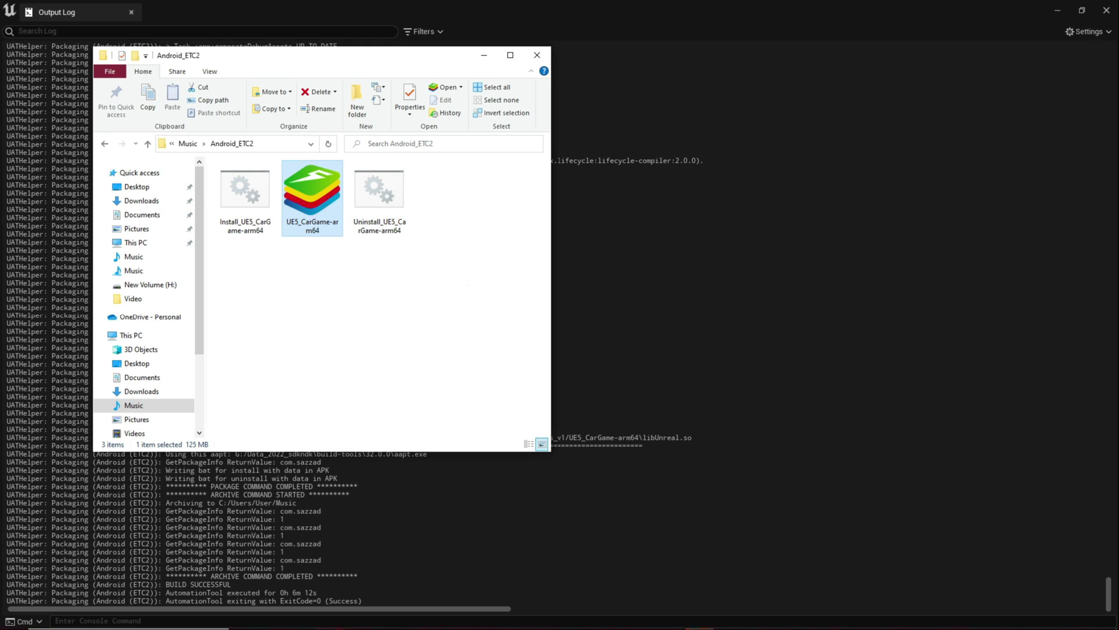
right_click(326, 212)
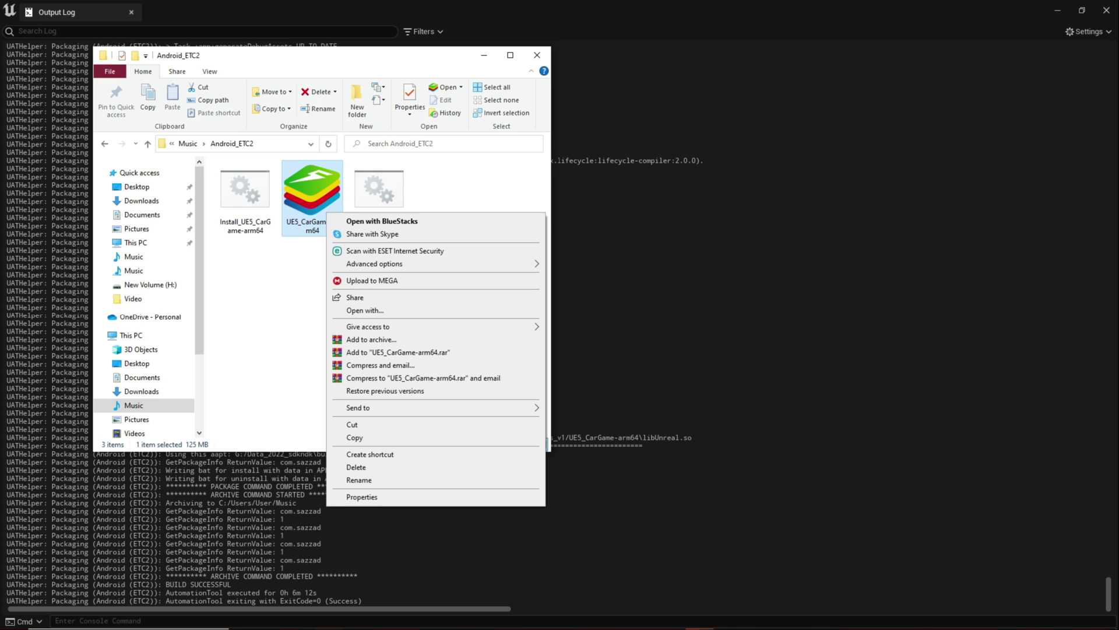
key(Down)
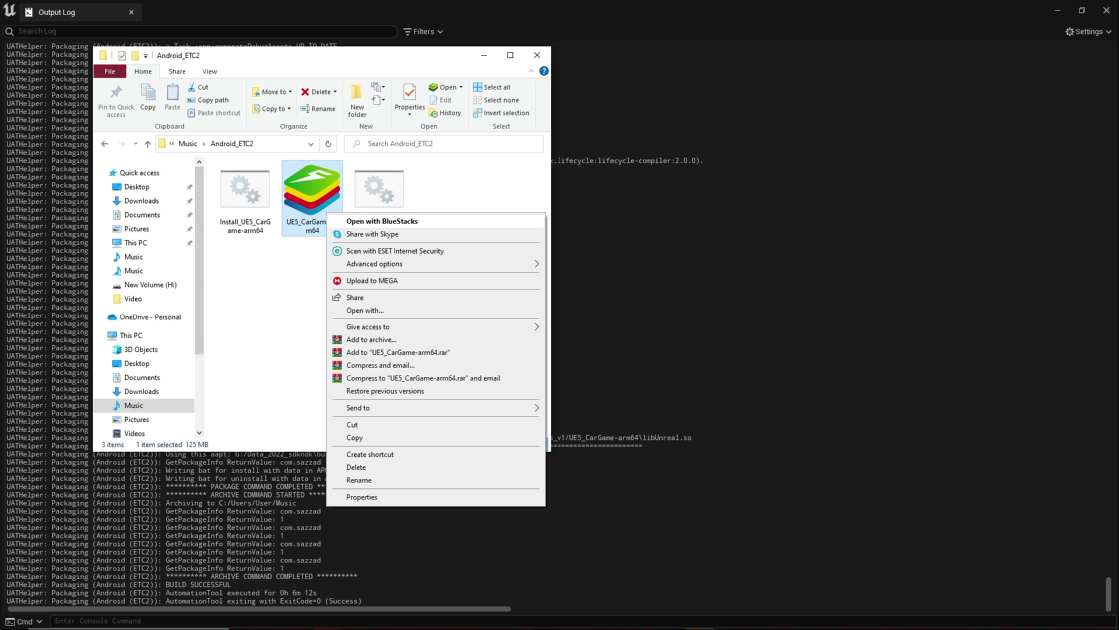
key(Escape)
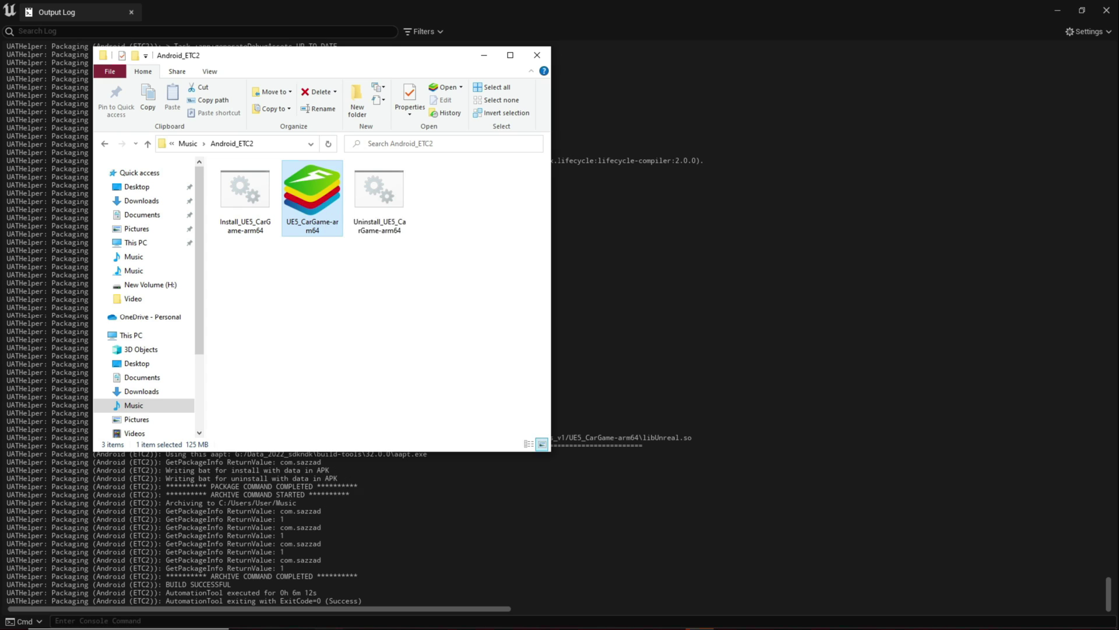
key(shift+F10)
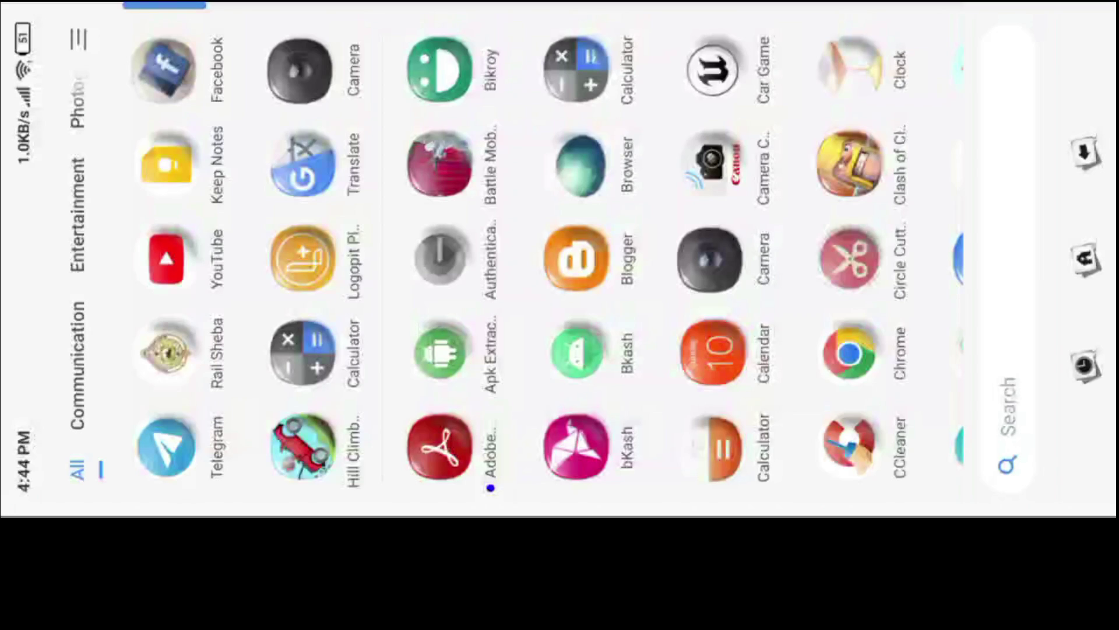
Switch to the Android phone, launch Car Game, and test-drive the car around the track with the on-screen throttle and steering controls.
click(721, 58)
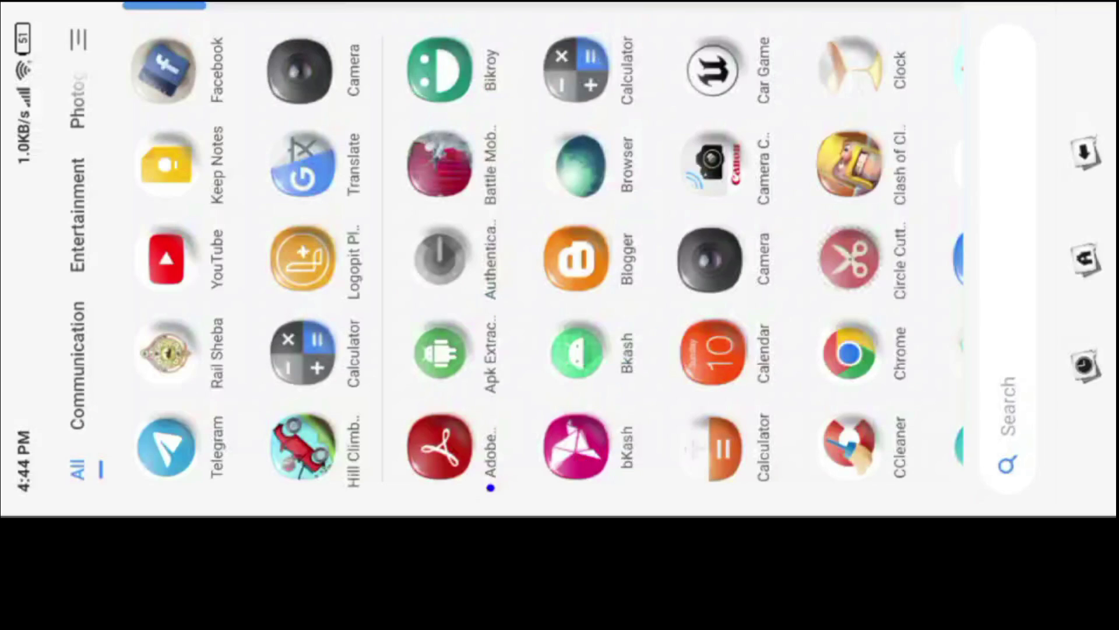
click(650, 335)
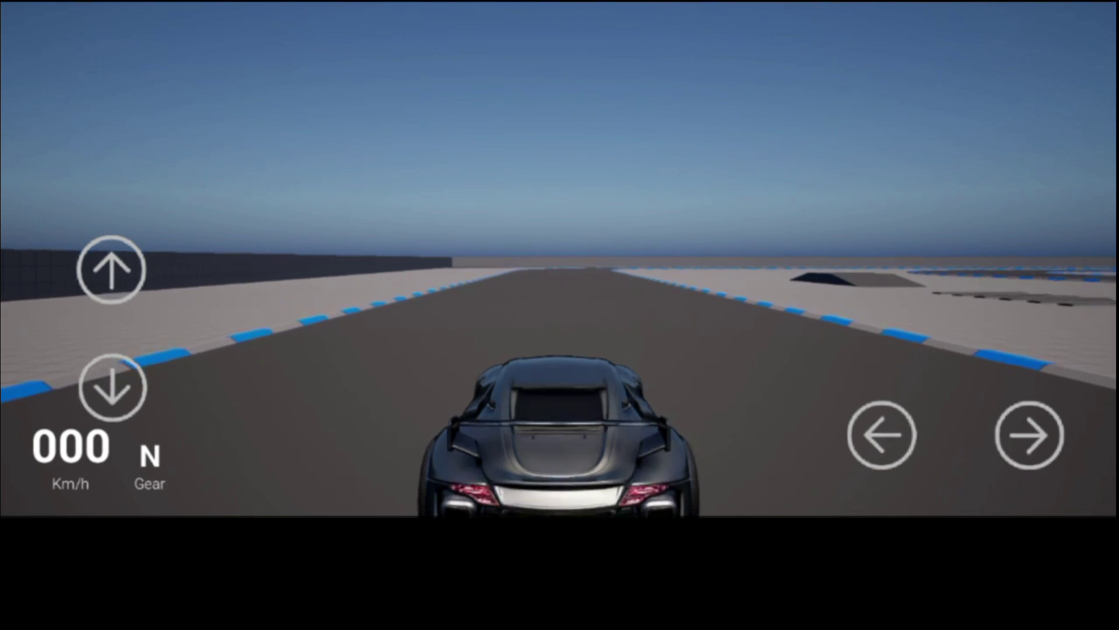
click(112, 270)
click(1030, 435)
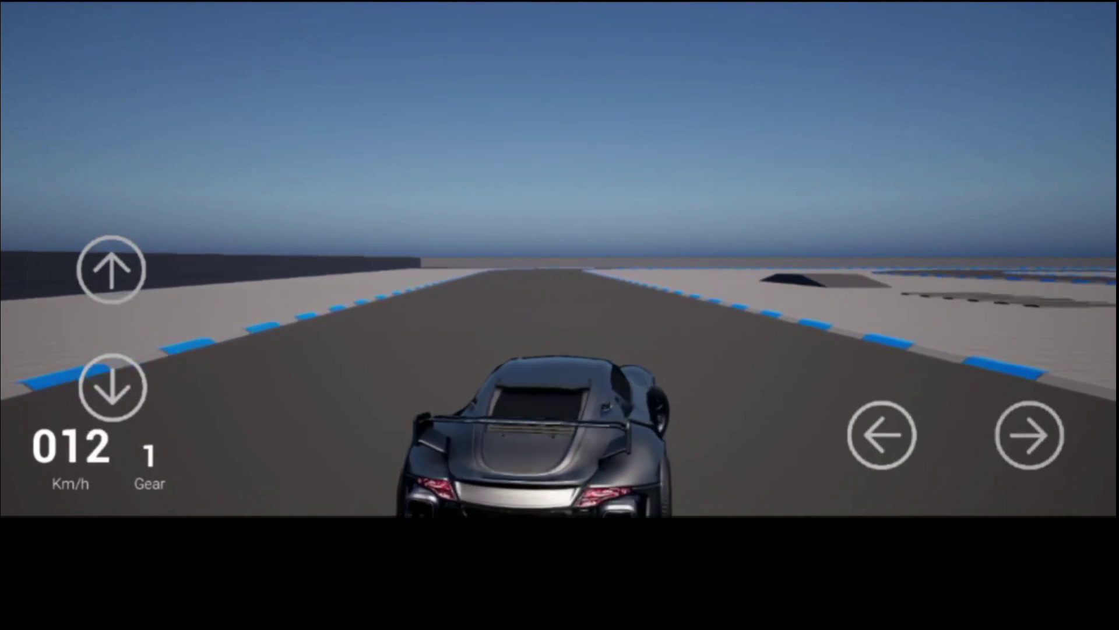
key(Left)
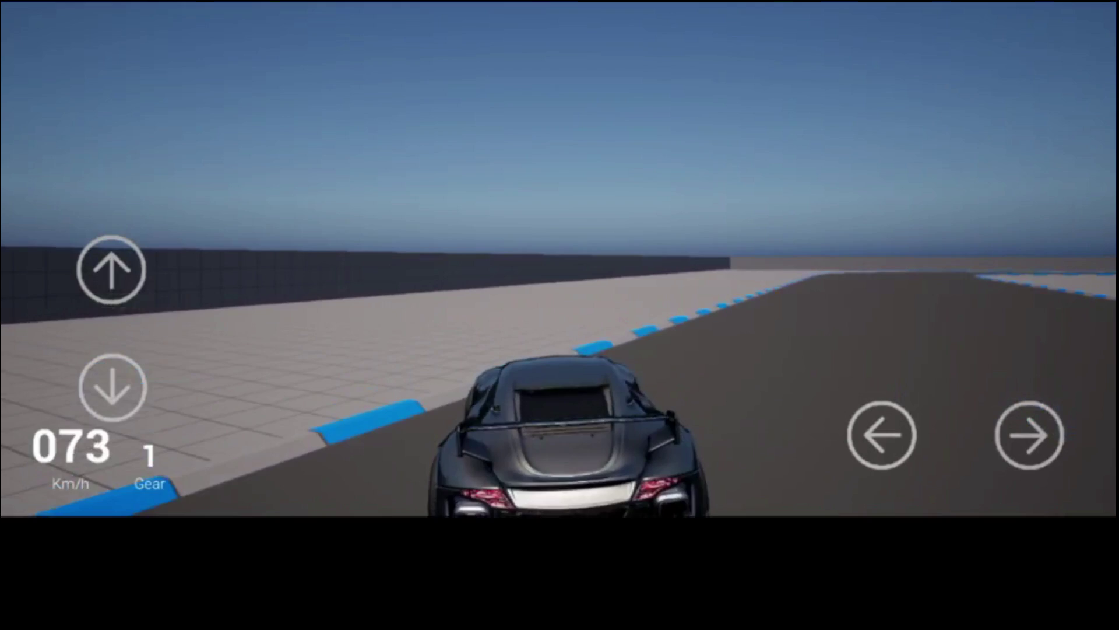
key(Right)
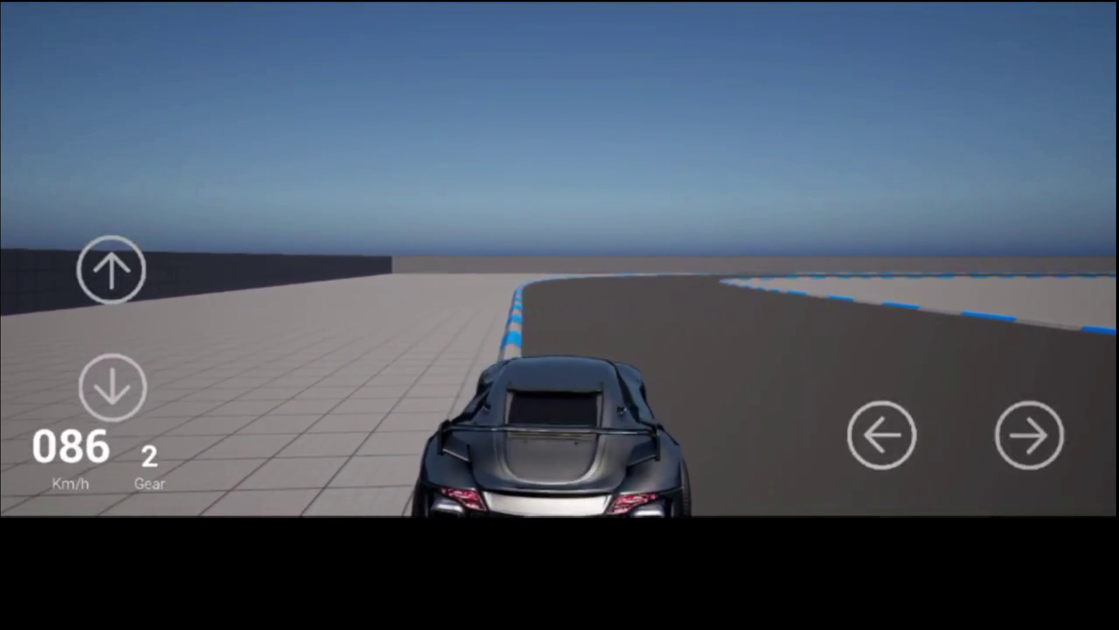
key(Right)
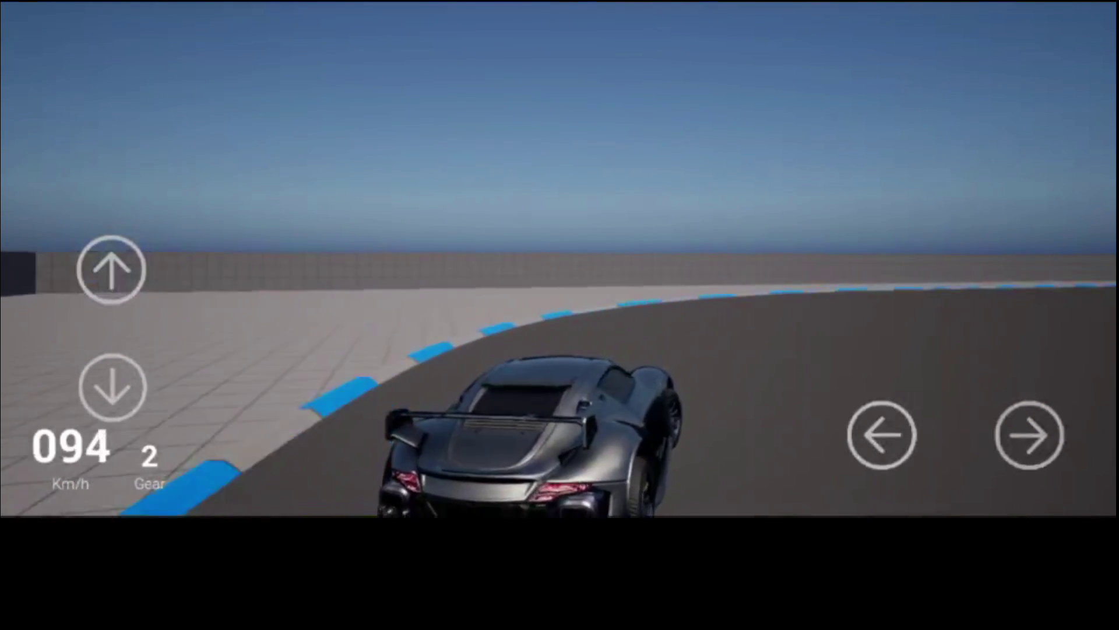
key(Left)
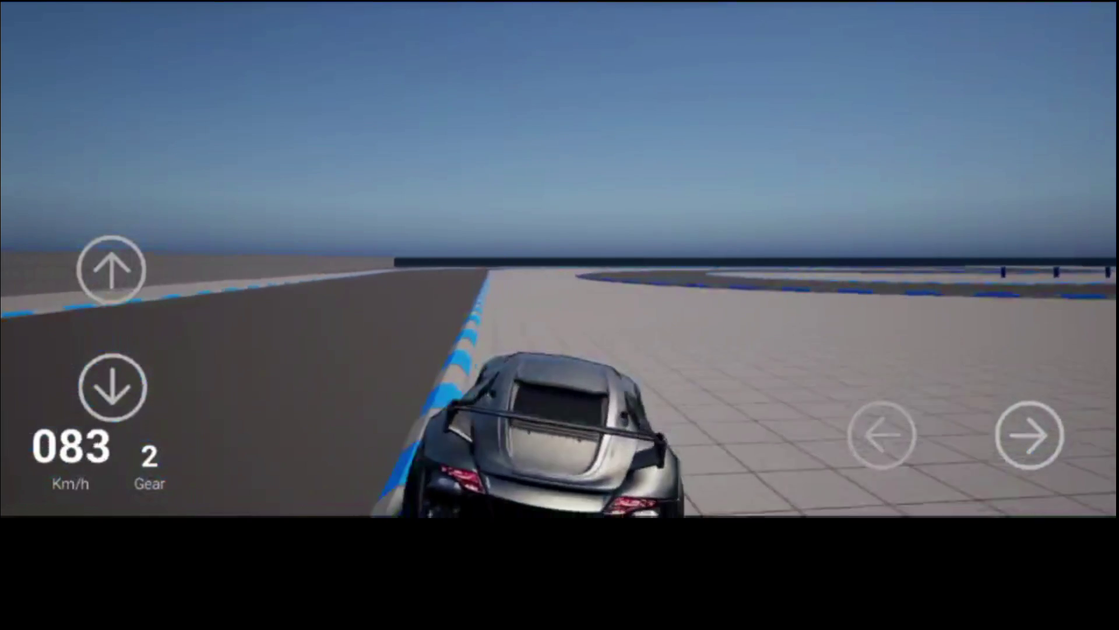
key(Left)
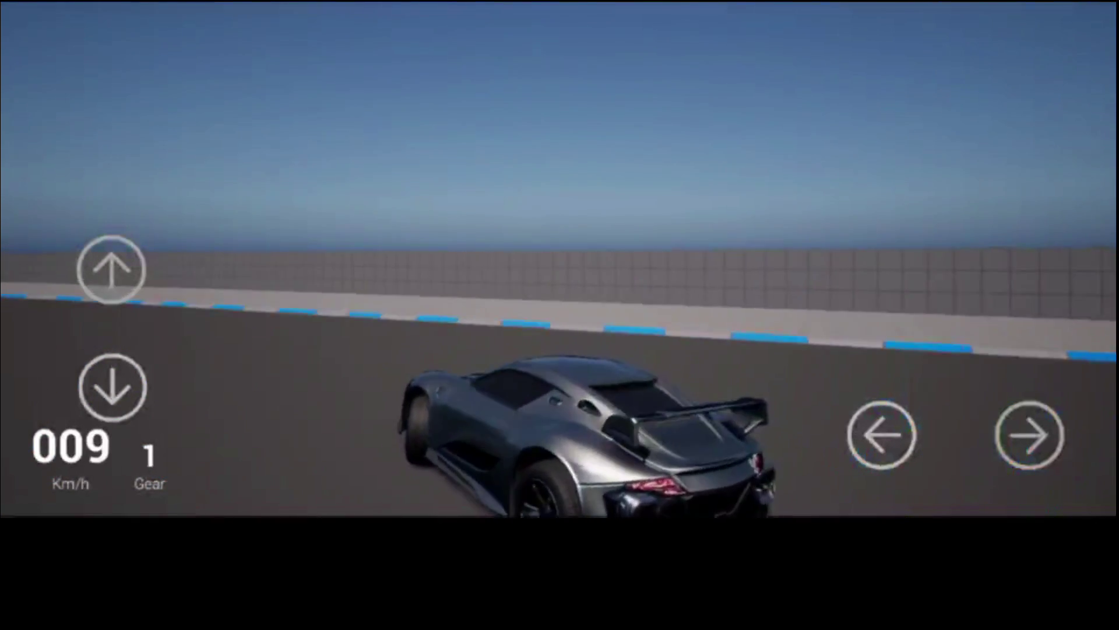
key(Right)
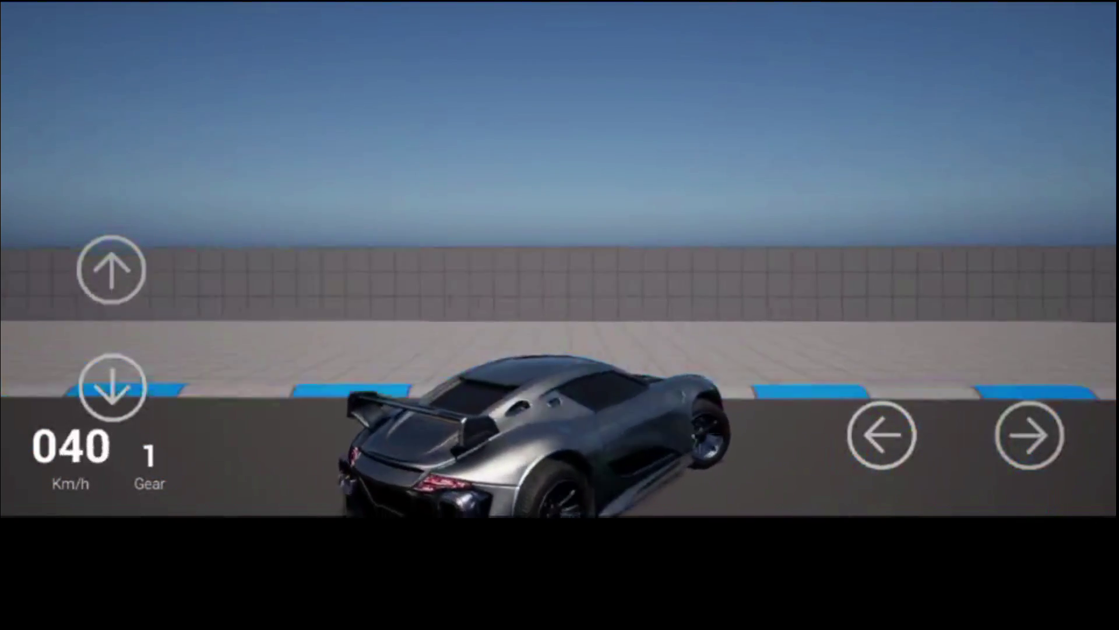
key(Right)
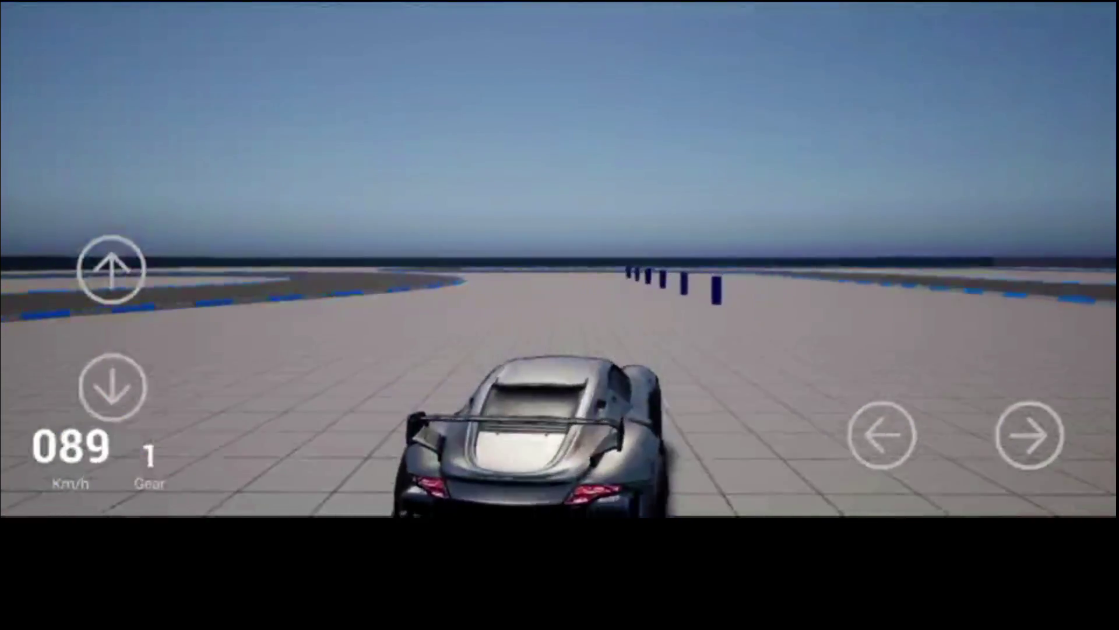
key(Left)
key(Up)
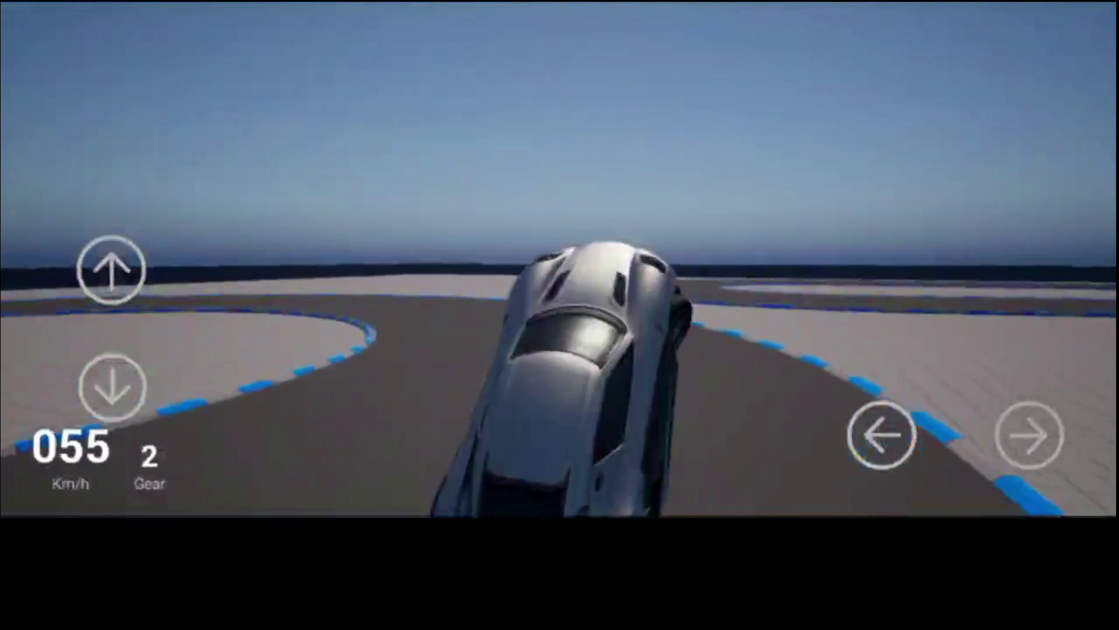